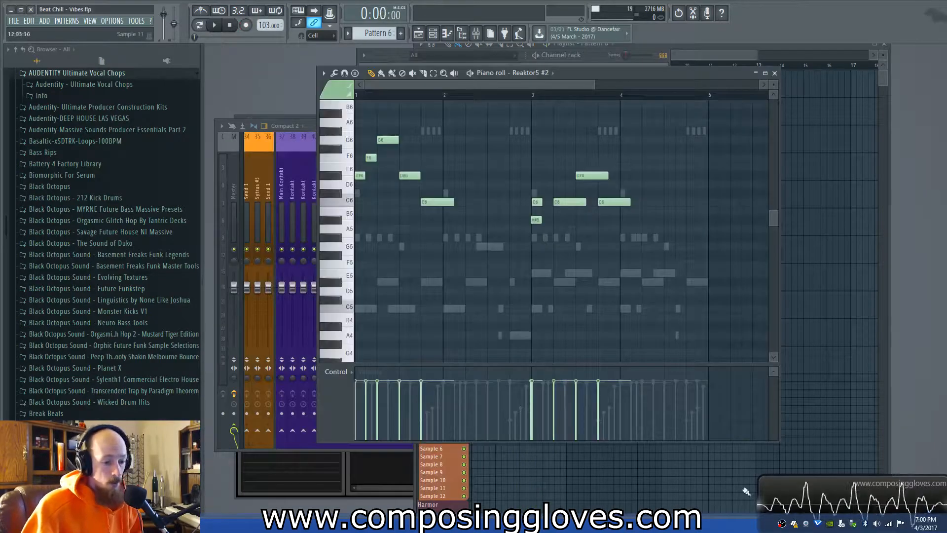
Reposition the Reaktor5 #2 piano roll window and look over the Pattern 6 clips in the playlist.
drag(617, 74, 582, 81)
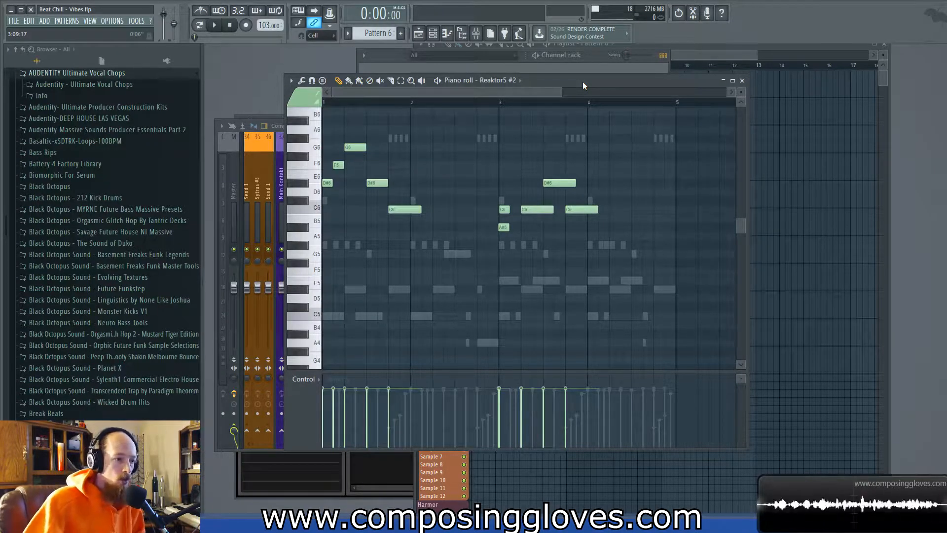
click(730, 70)
click(589, 65)
key(space)
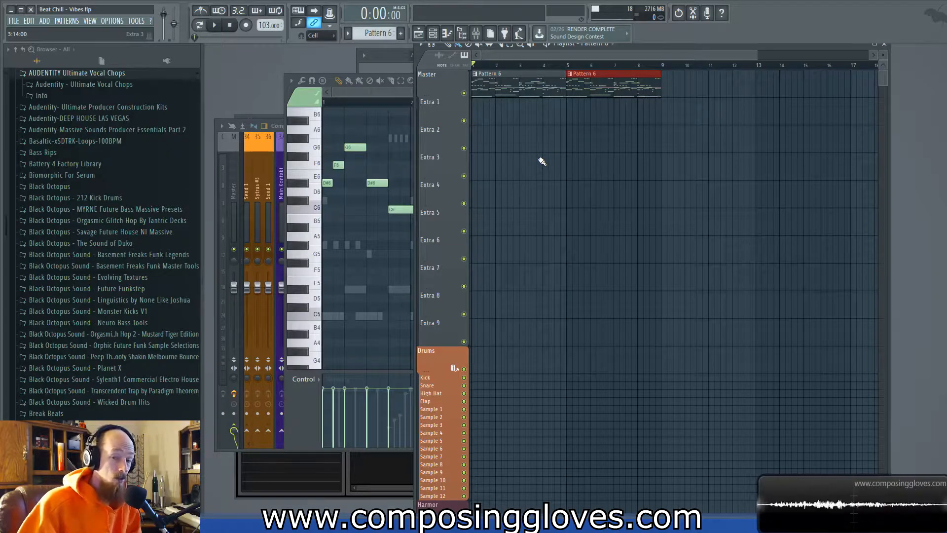
click(365, 94)
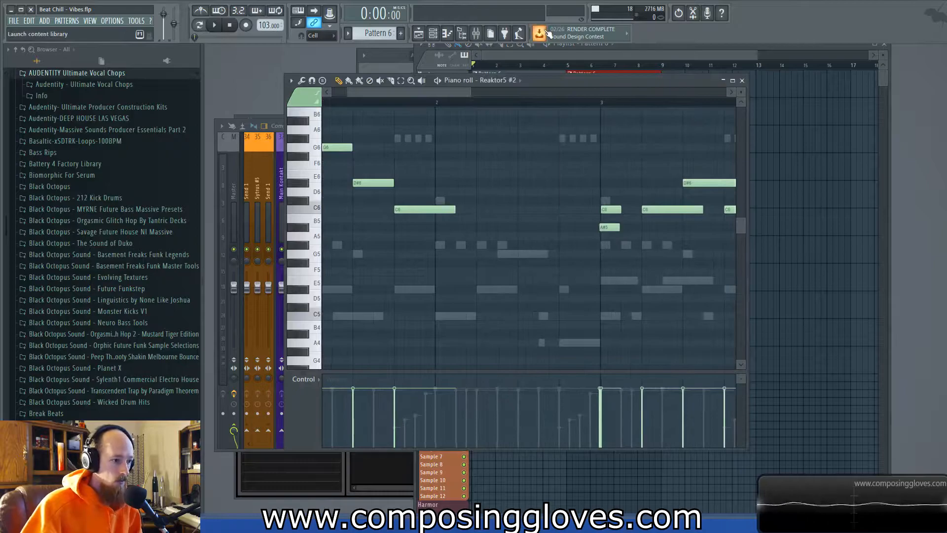
Play the two Pattern 6 clips from the start while following the Reaktor5 #2 melody in the piano roll, and stop playback.
click(495, 64)
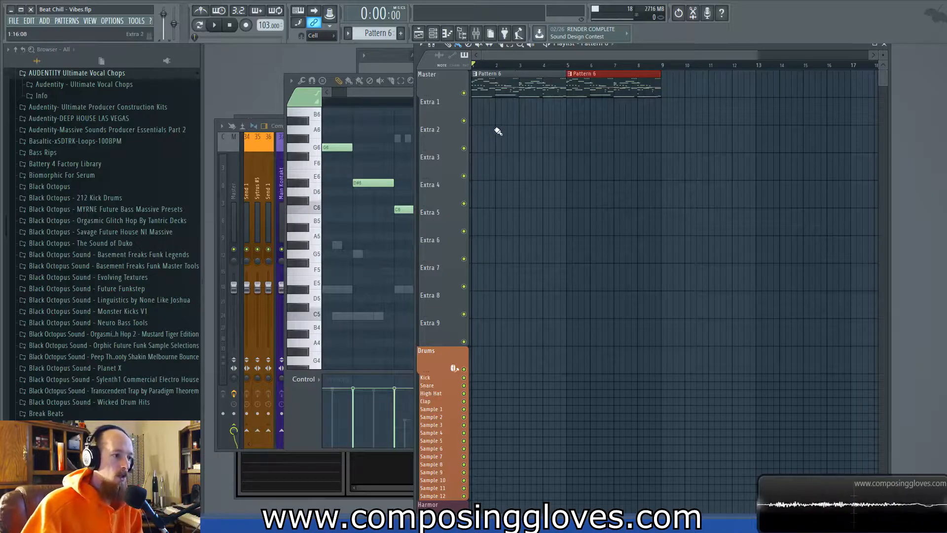
scroll(539, 127, up, 3)
key(space)
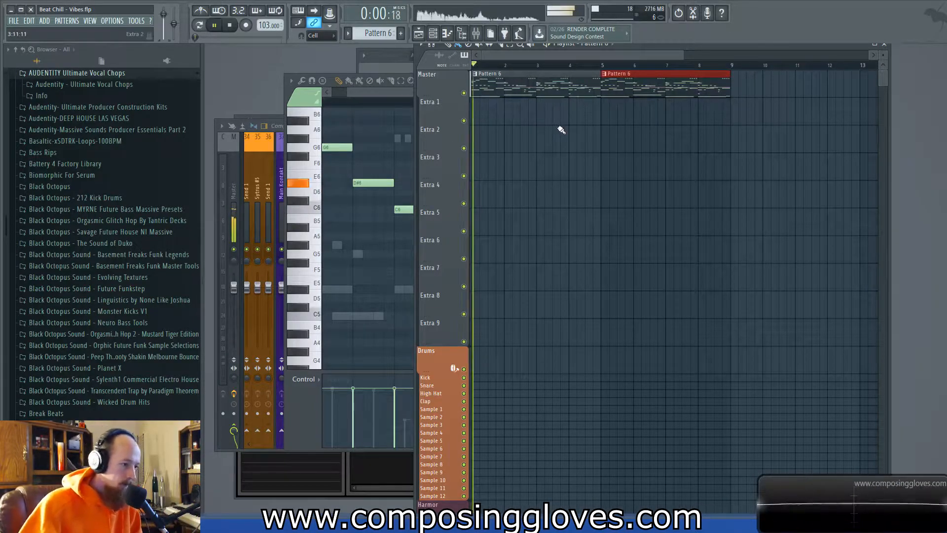
click(399, 92)
scroll(407, 123, down, 3)
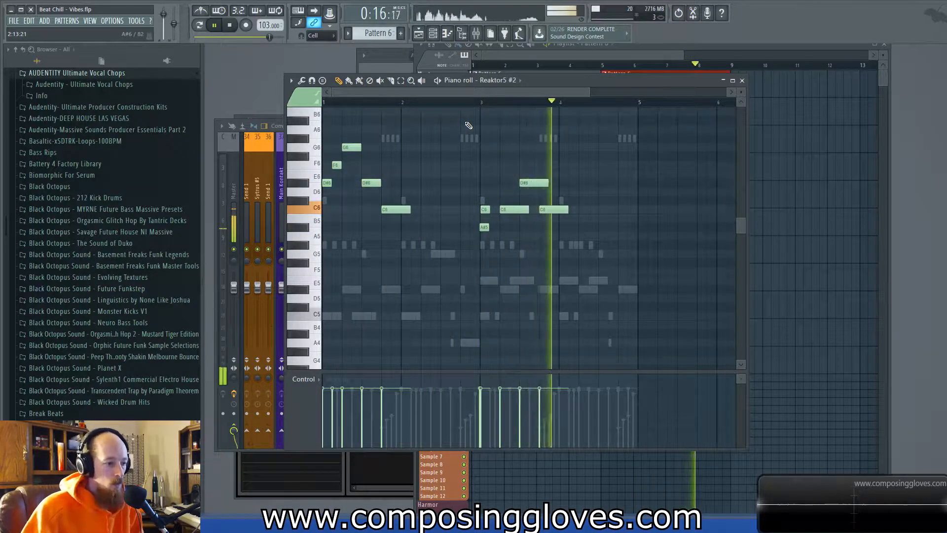
key(space)
click(567, 57)
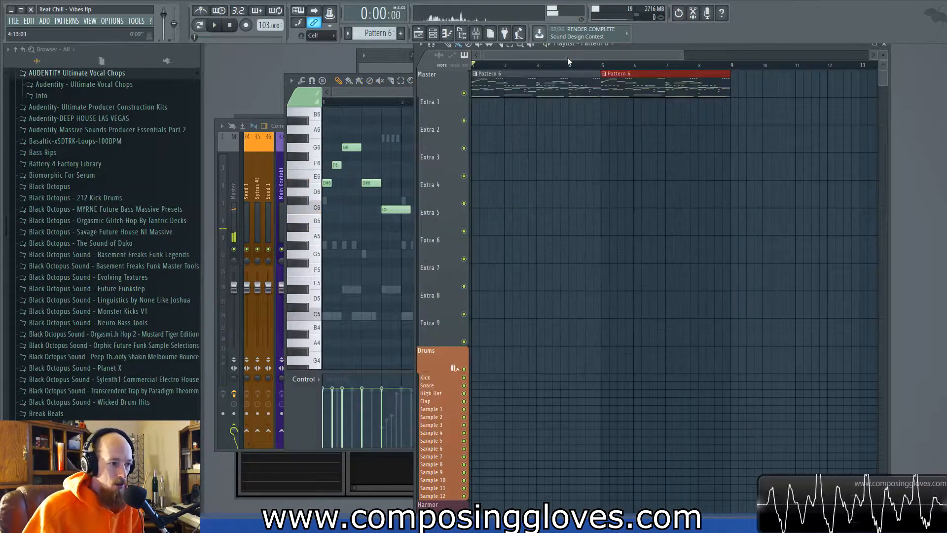
Examine the melody's opening phrase in the piano roll and compare it with the Pattern 6 clips in the playlist.
click(377, 96)
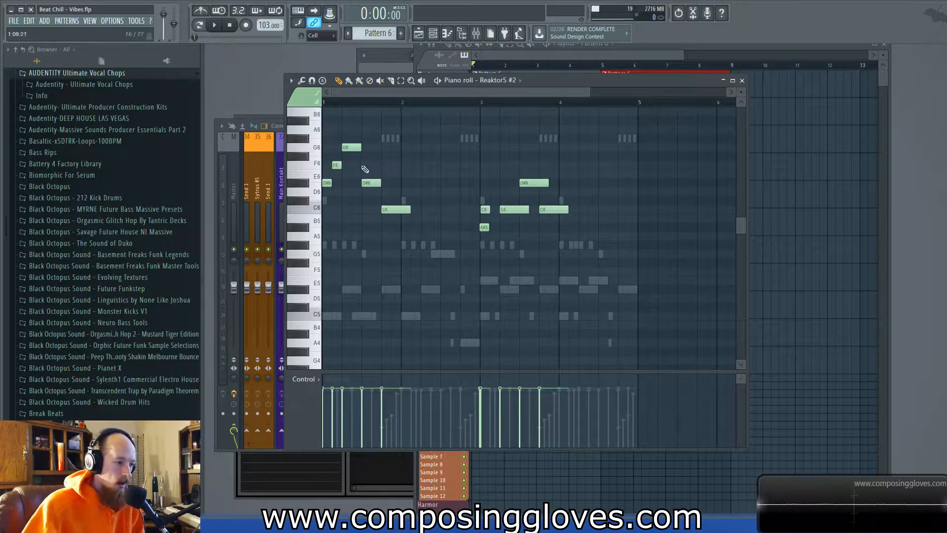
drag(335, 133, 417, 259)
click(432, 196)
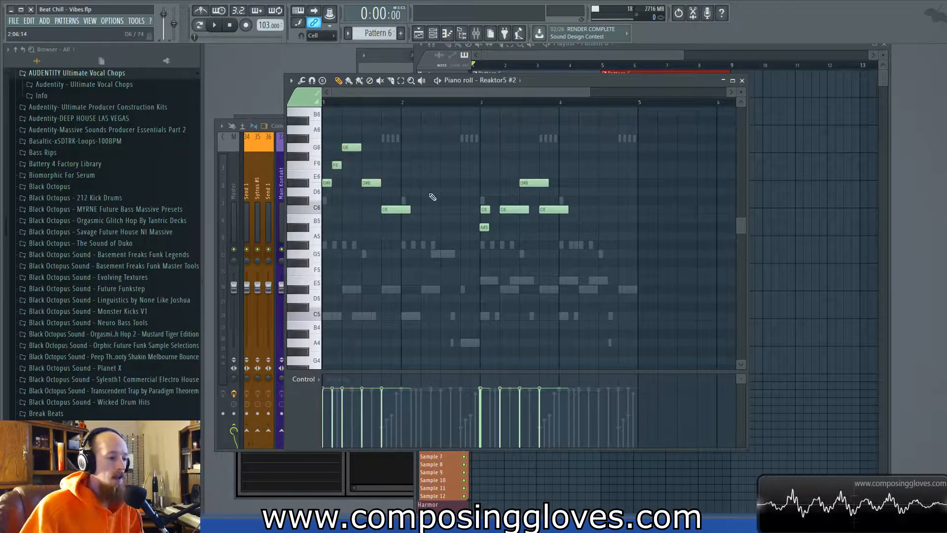
drag(323, 136, 508, 266)
click(647, 58)
click(716, 121)
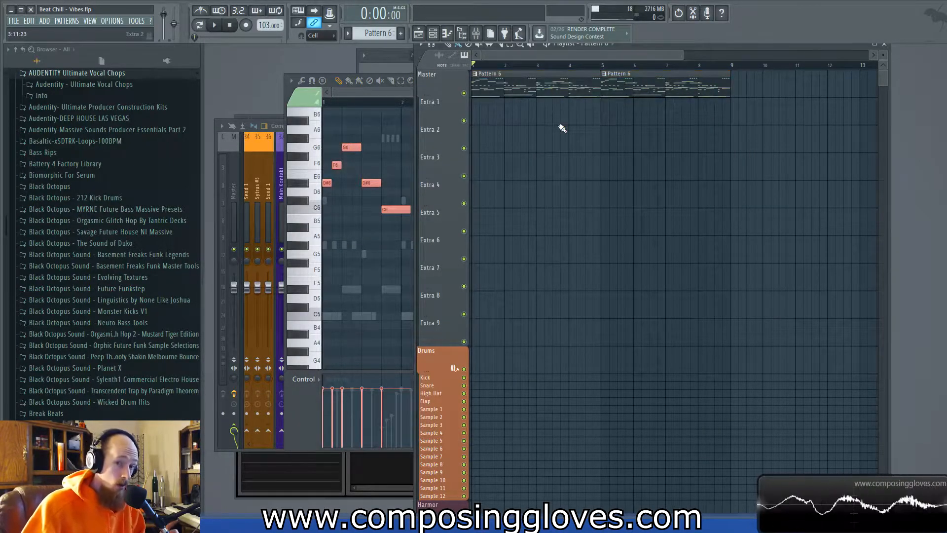
click(362, 95)
drag(331, 124, 406, 232)
ctrl+click(432, 168)
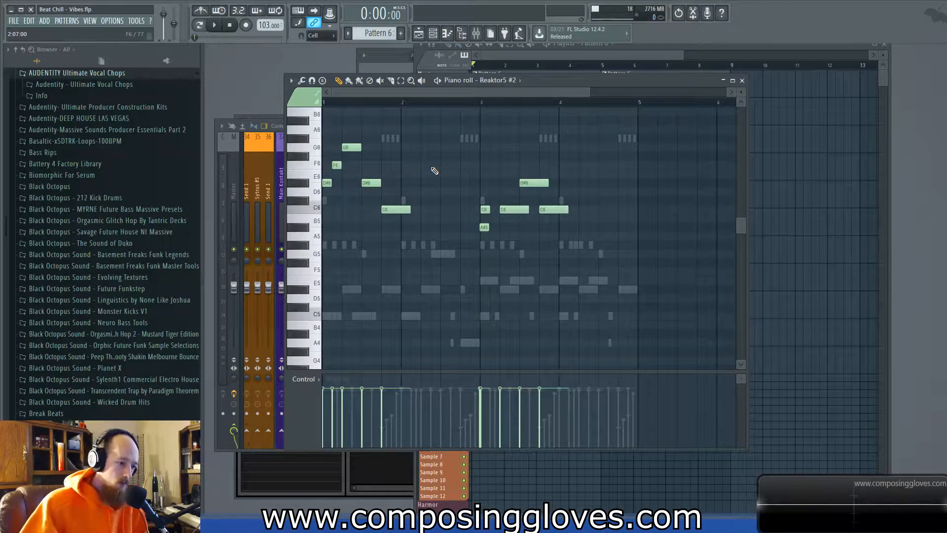
Examine the overlapping C6 and A#5 notes at the start of bar 3 up close.
drag(484, 250, 488, 209)
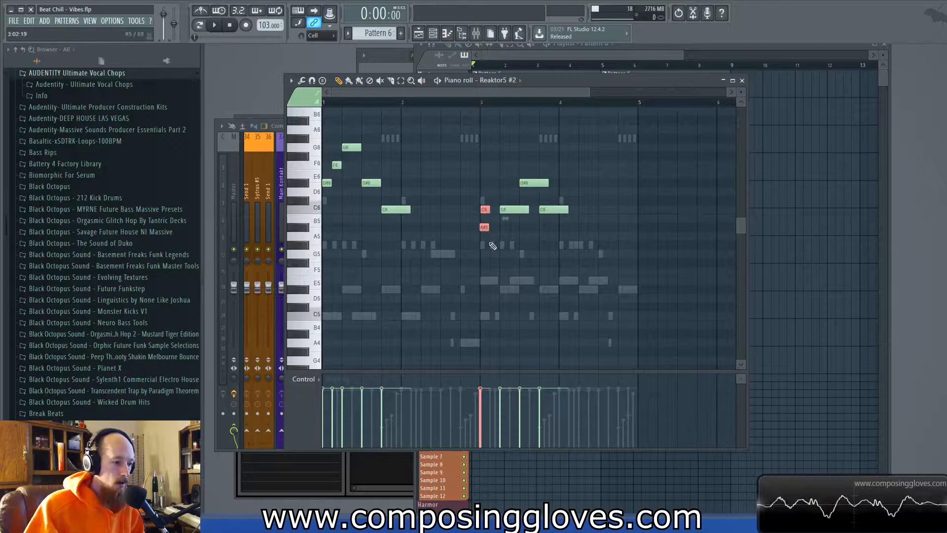
scroll(488, 241, up, 3)
scroll(483, 213, up, 3)
ctrl+click(509, 218)
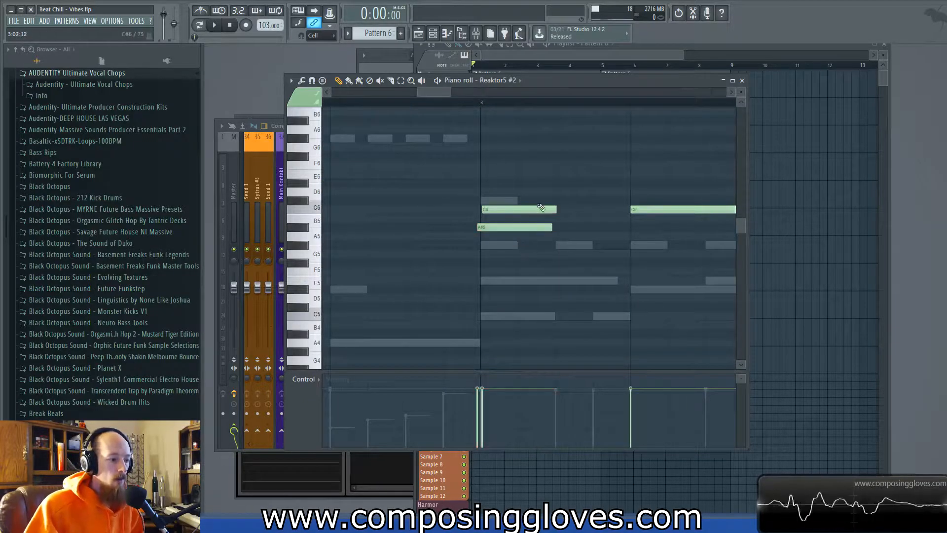
scroll(530, 190, down, 3)
scroll(530, 190, down, 3)
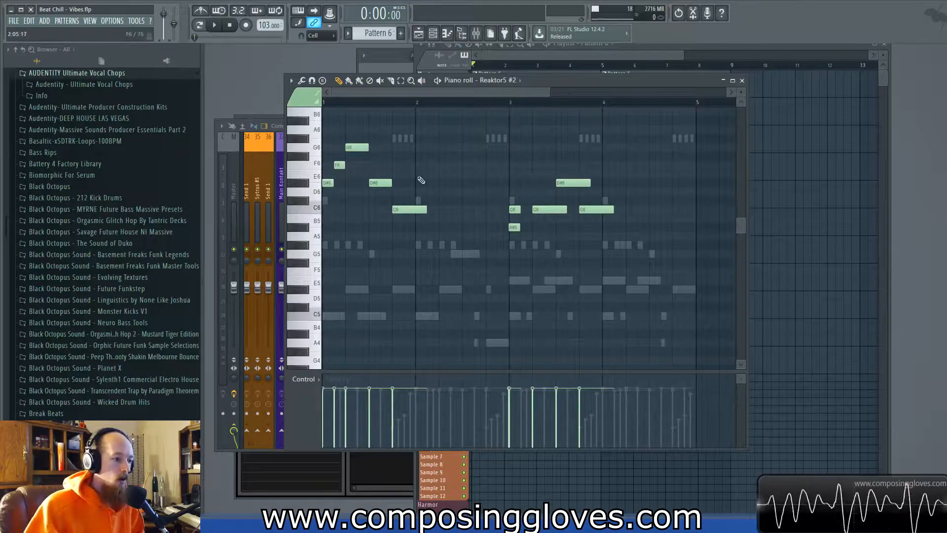
Examine the five notes of the first phrase in bar 1, from the opening D#6 to the long C6.
drag(345, 126, 434, 248)
drag(334, 143, 427, 204)
ctrl+click(361, 171)
drag(323, 143, 528, 173)
ctrl+click(372, 163)
scroll(353, 176, up, 3)
scroll(353, 175, up, 2)
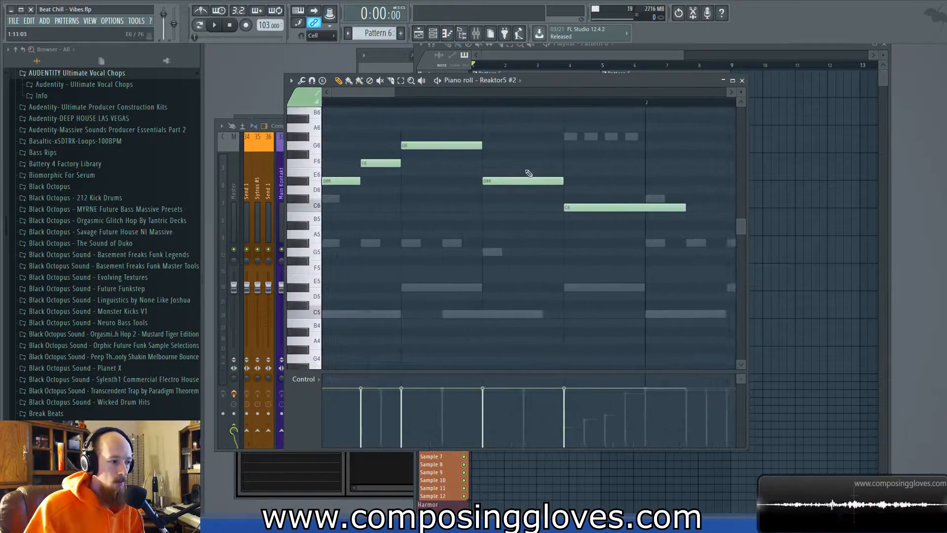
scroll(528, 172, down, 3)
drag(347, 148, 367, 176)
scroll(411, 181, down, 1)
scroll(413, 184, down, 3)
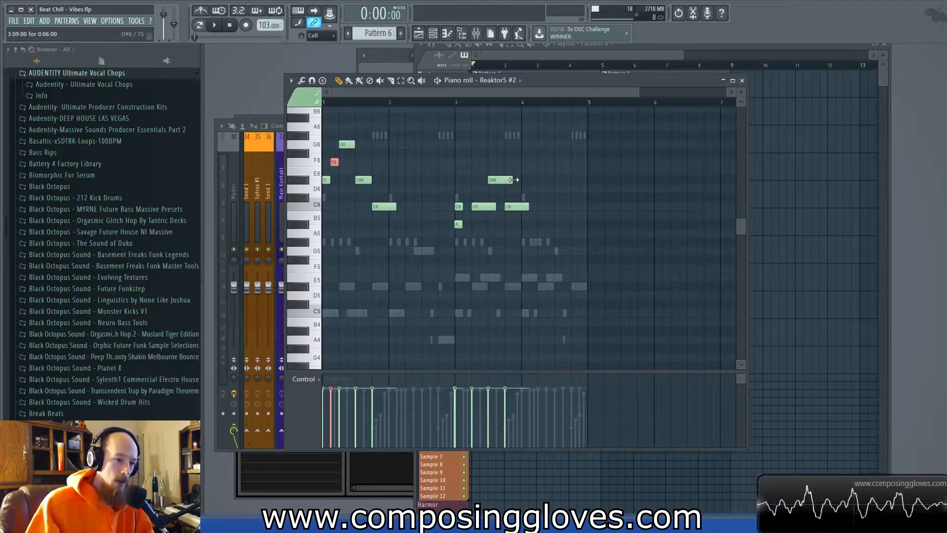
Inspect the descending G6, D#6 and C6 notes that end the first phrase.
scroll(419, 229, up, 4)
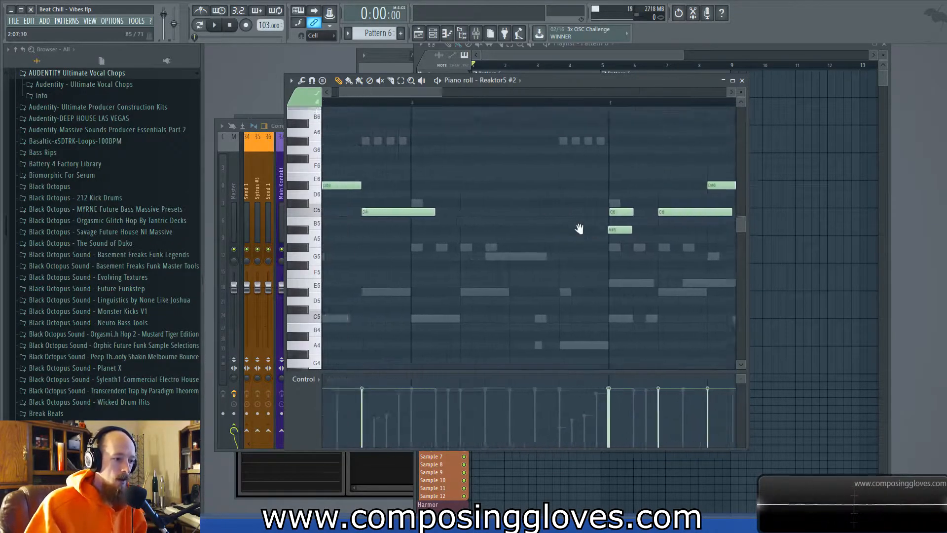
drag(360, 132, 434, 240)
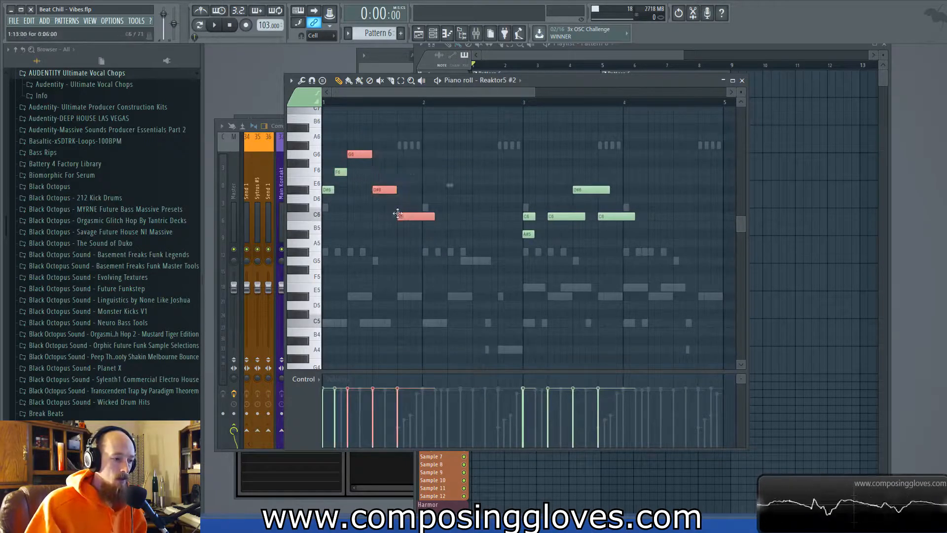
scroll(439, 232, up, 2)
drag(385, 208, 457, 234)
drag(386, 150, 544, 255)
ctrl+click(517, 172)
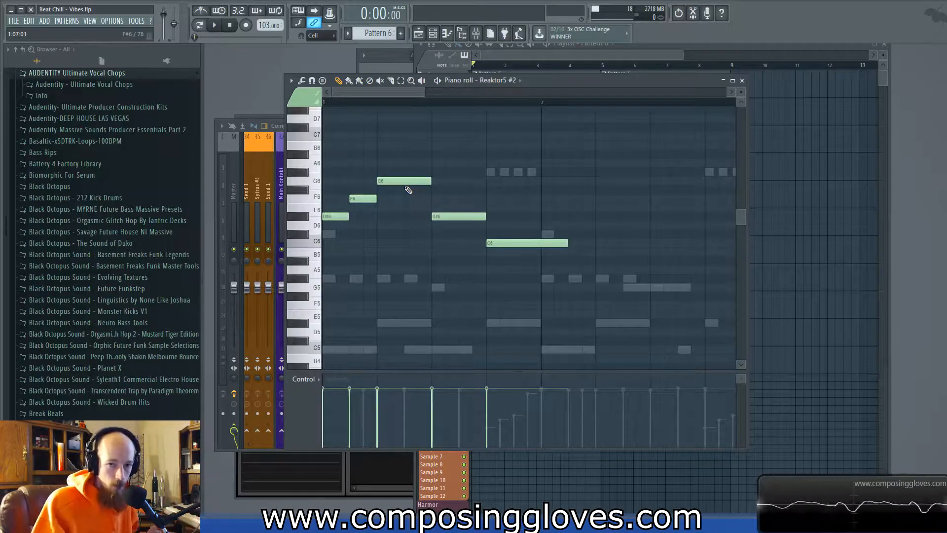
Review the complete Reaktor5 #2 melody across bars 1 to 4.
scroll(501, 183, down, 3)
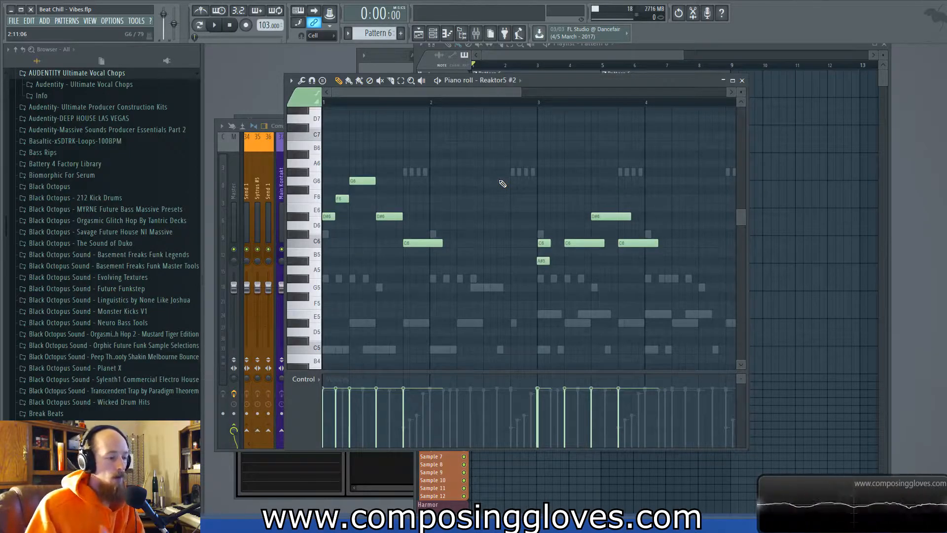
drag(334, 163, 654, 295)
click(654, 295)
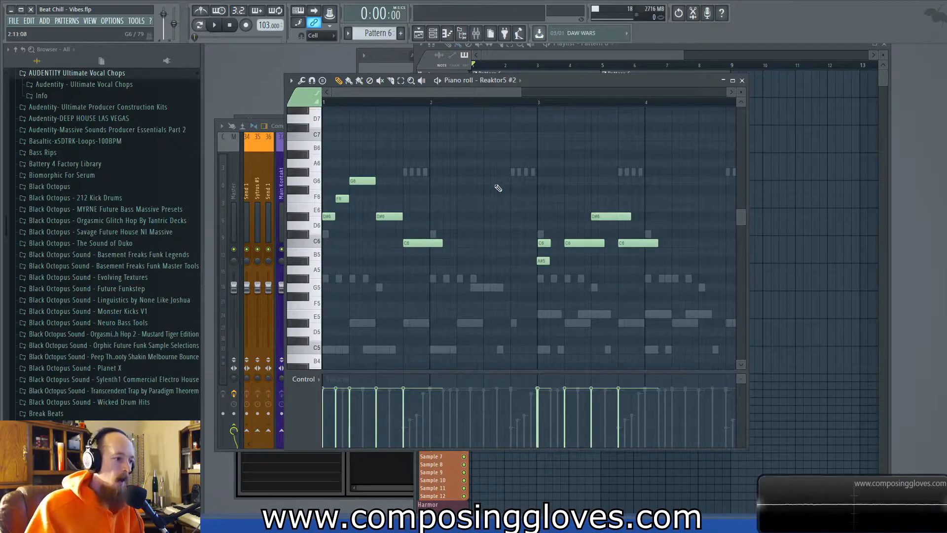
scroll(351, 214, up, 2)
scroll(503, 222, down, 2)
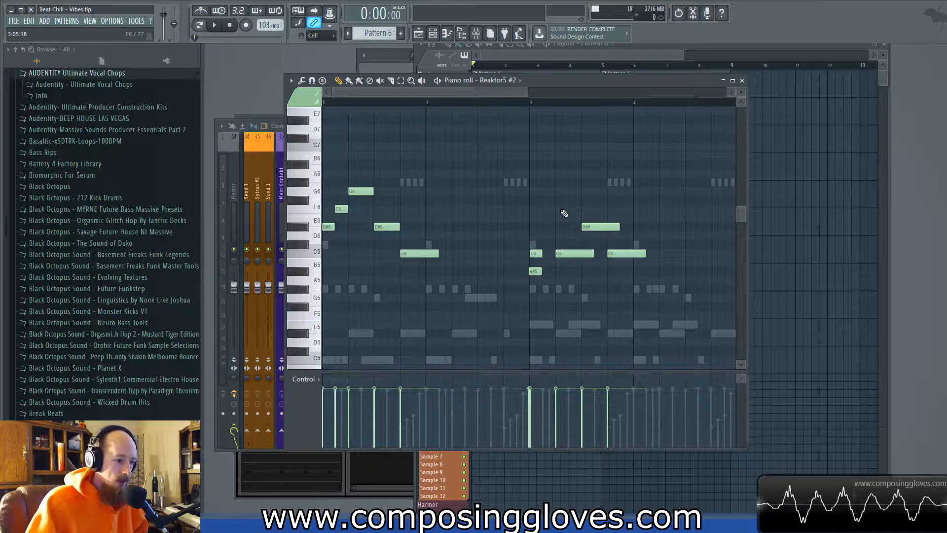
Close the piano roll and load Fruity NoteBook 2 into effect slot 3 of the mixer's Master track.
click(742, 81)
click(385, 65)
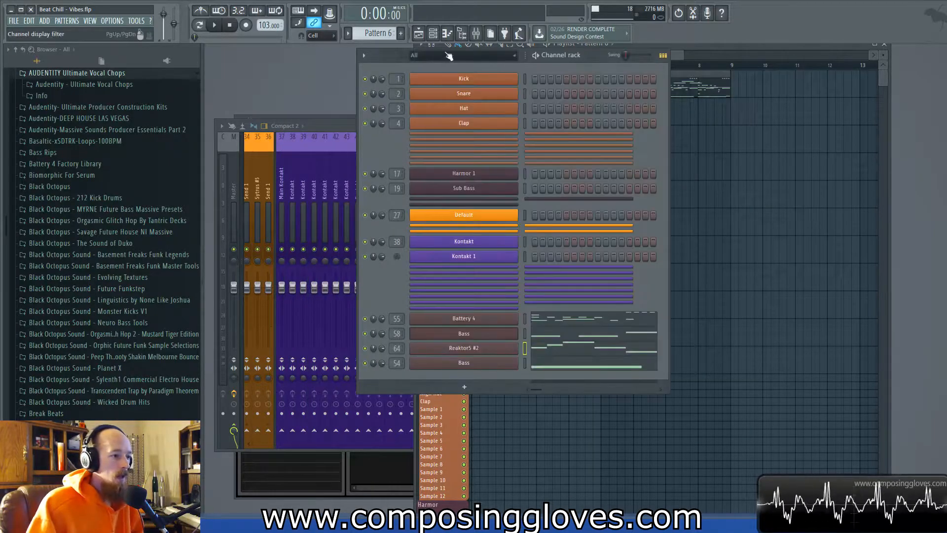
click(477, 33)
click(234, 214)
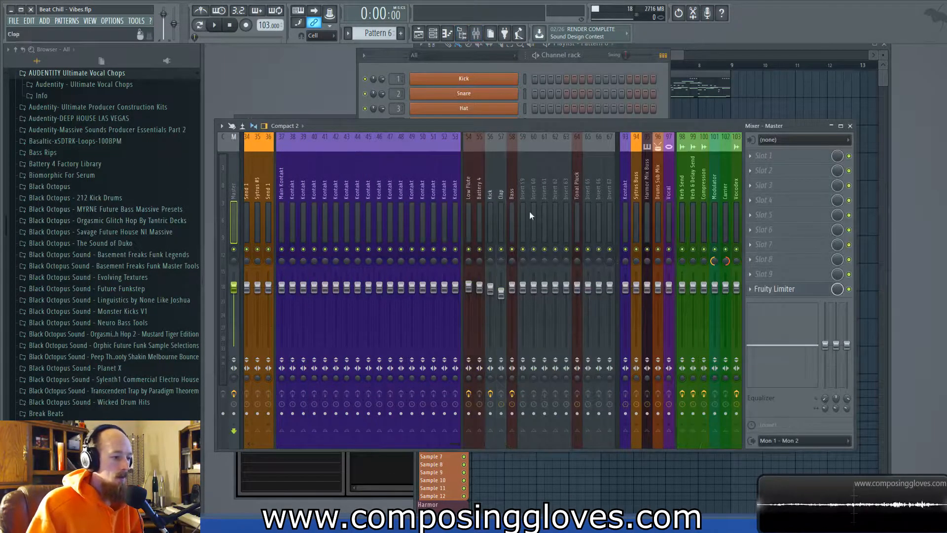
click(783, 186)
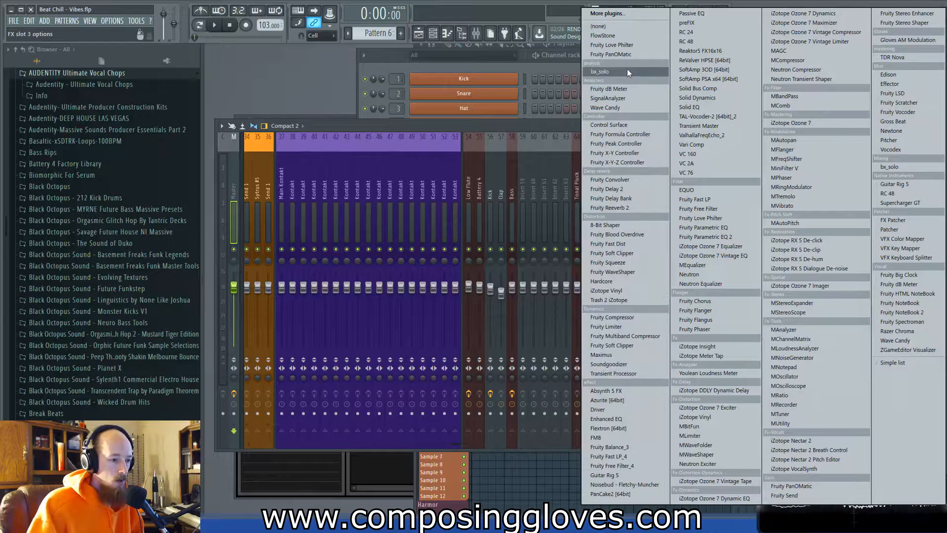
click(901, 312)
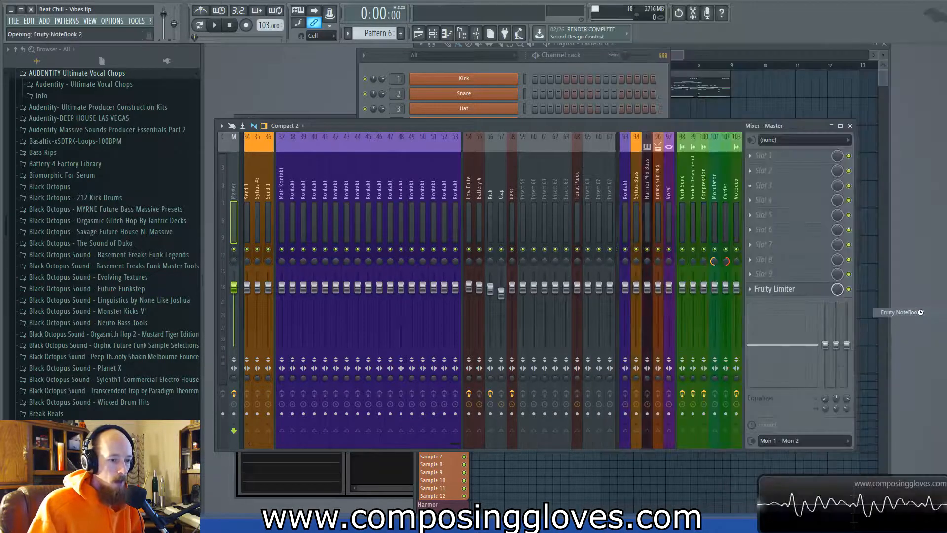
Replace the notebook's default text with the heading "Method", a blank line and the list number "1.".
key(ctrl+a)
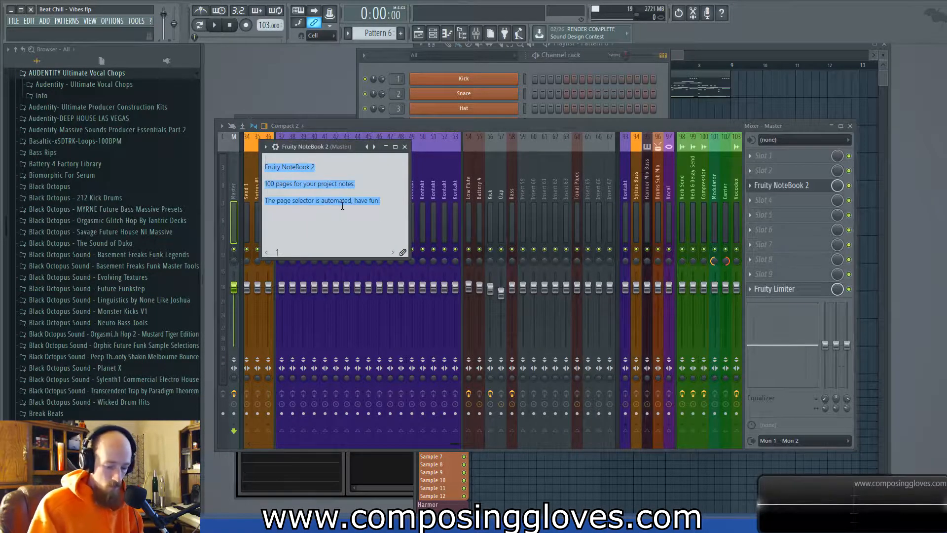
key(BackSpace)
text(M)
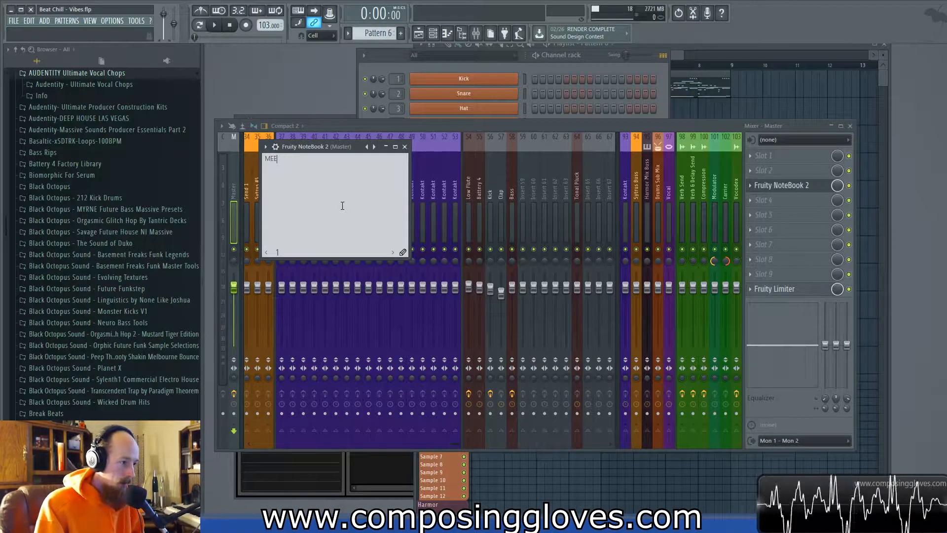
text(ethod)
key(Return)
key(Return)
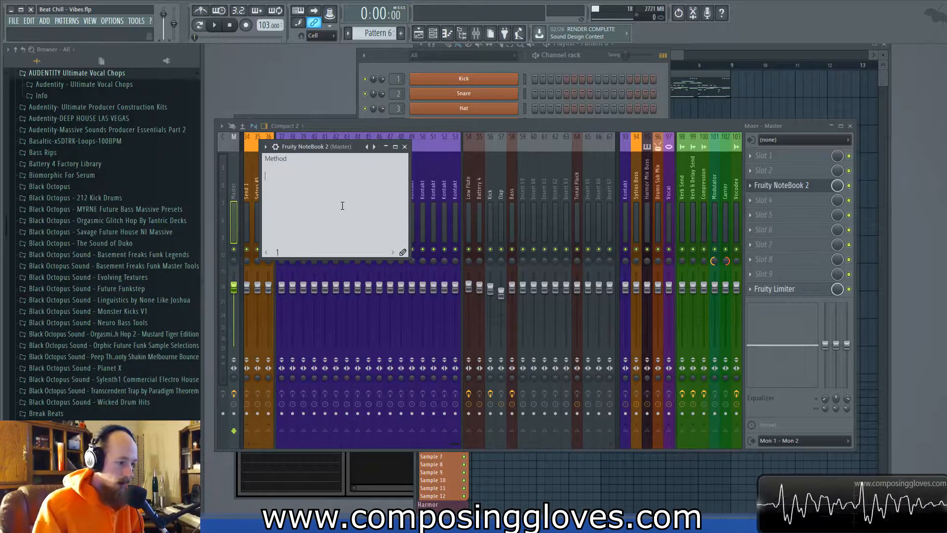
text(1.)
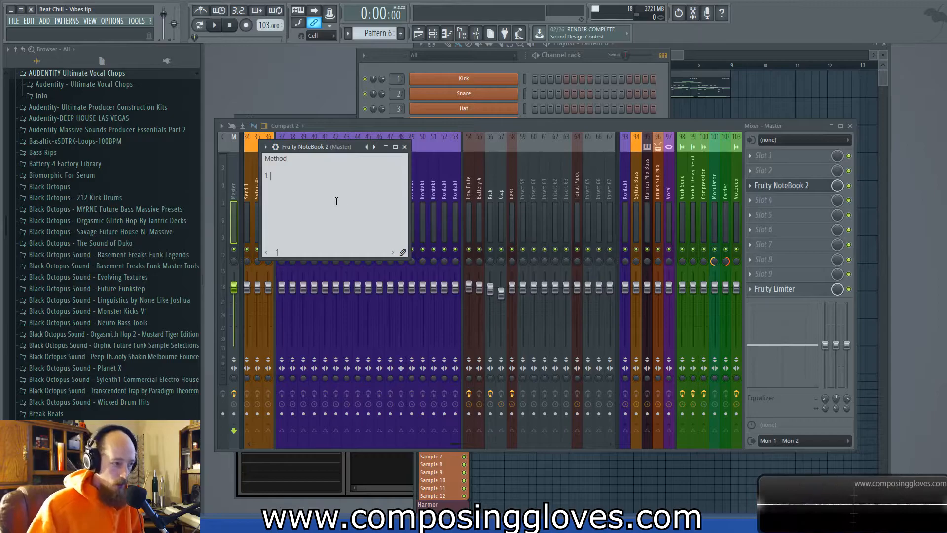
Enlarge the notebook window to cover most of the mixer and increase the size of all its text.
drag(412, 260, 743, 375)
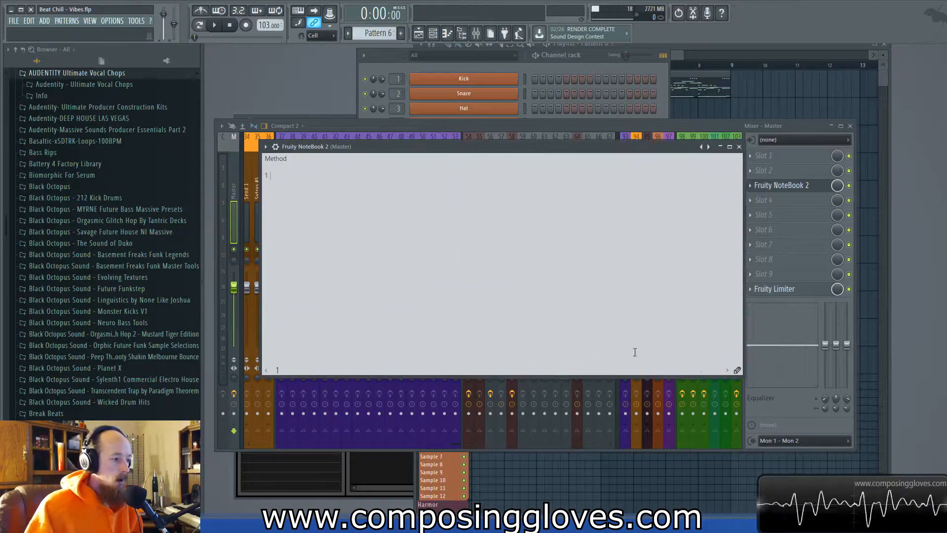
drag(356, 208, 261, 159)
scroll(292, 182, up, 8)
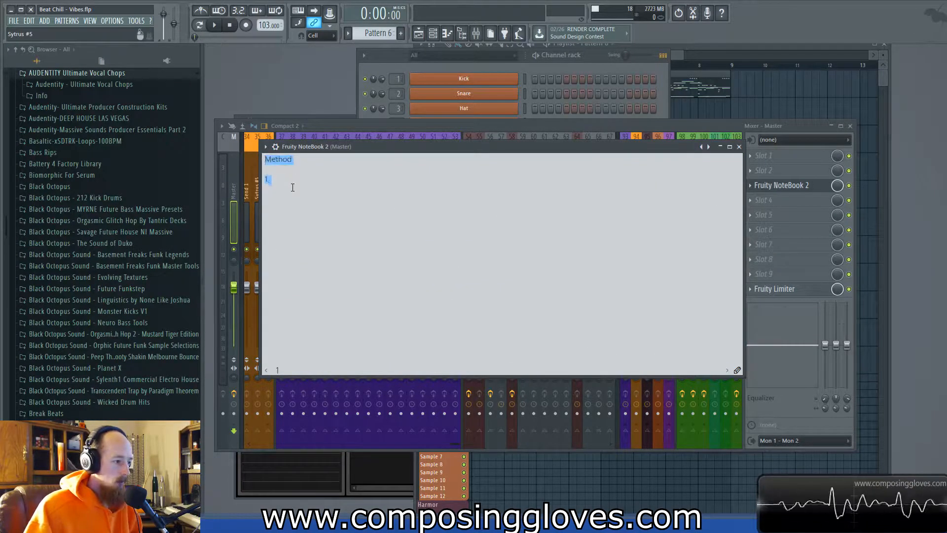
click(318, 219)
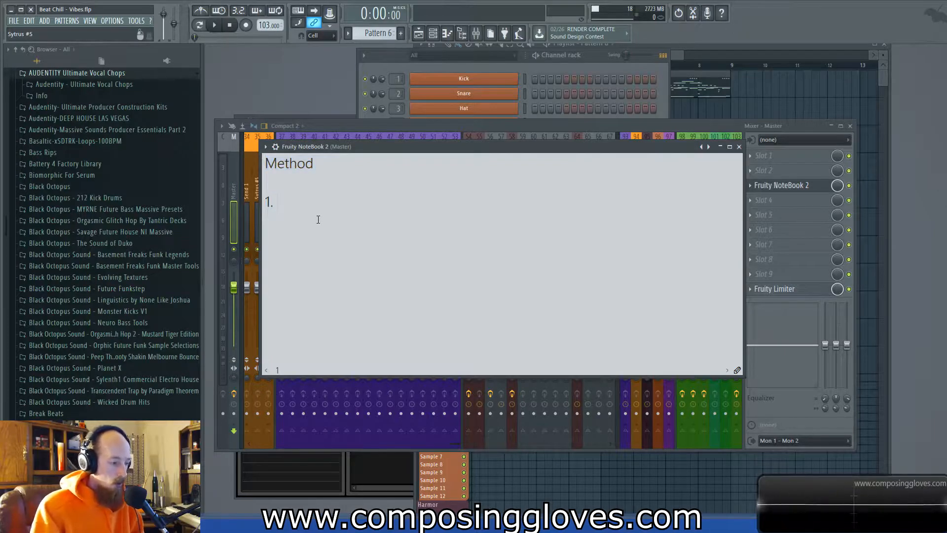
Write "Hook Based" as item 1 of the Method list and start a new line below it.
text(Hook Based )
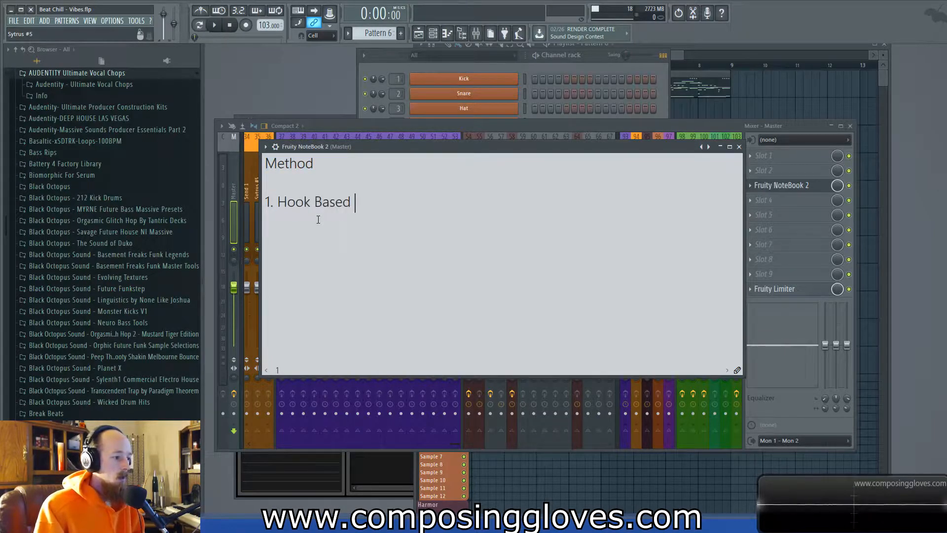
text(()
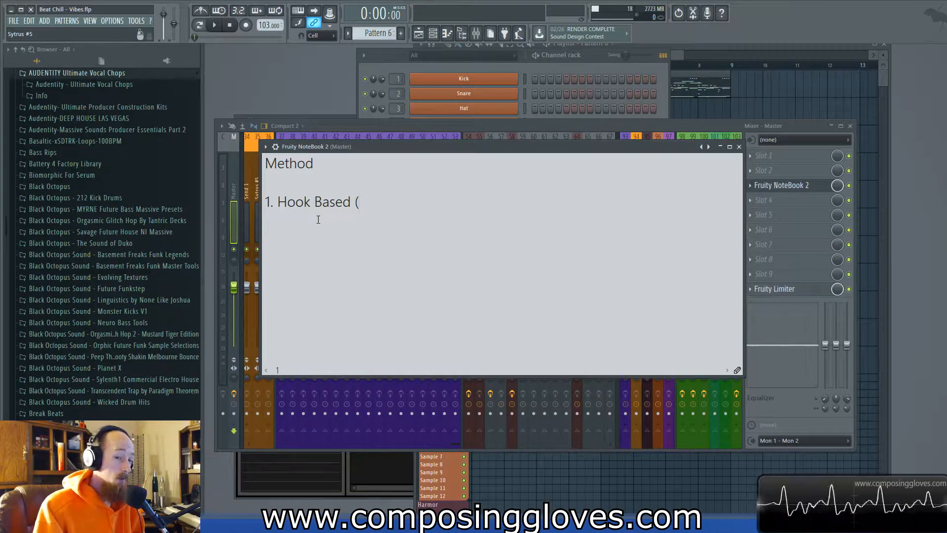
key(BackSpace)
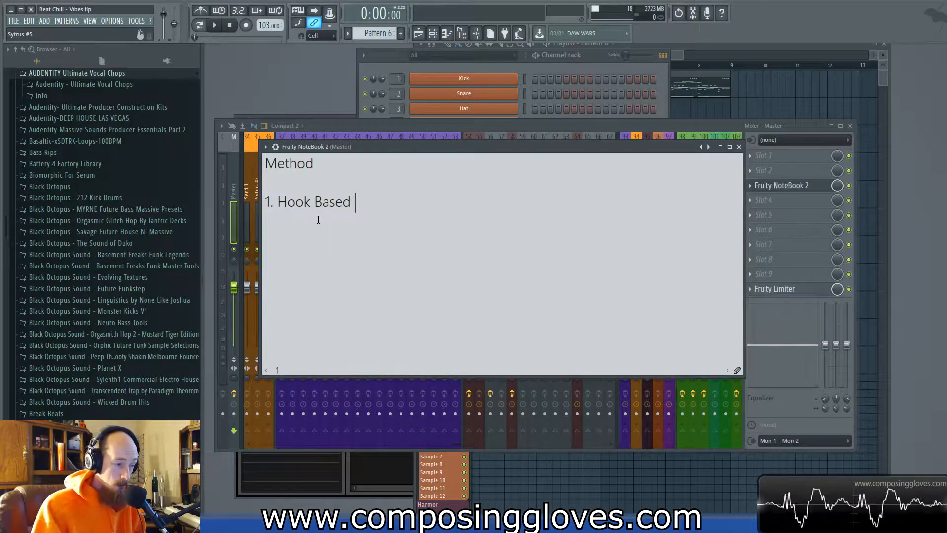
key(Return)
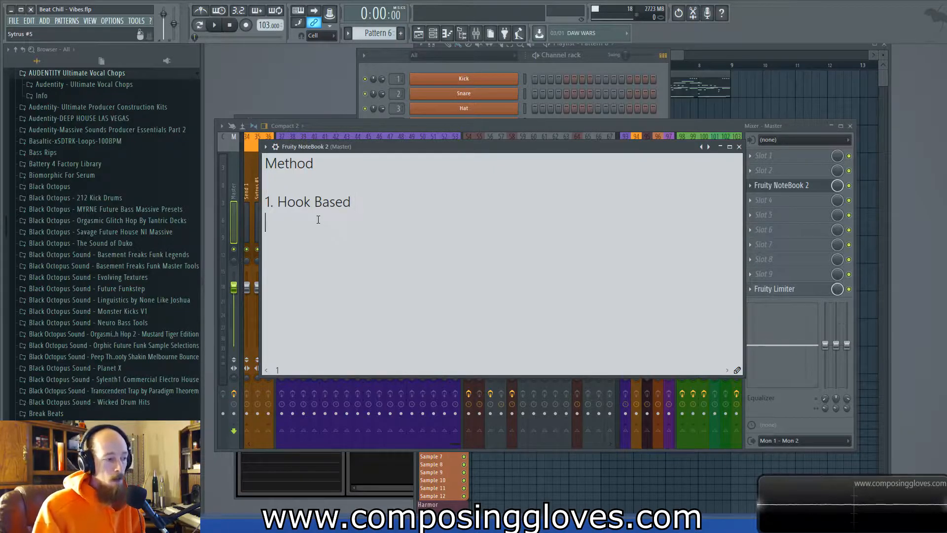
Add "2. Use a Chord or Scale Structure" as the second item of the Method list.
text(2.)
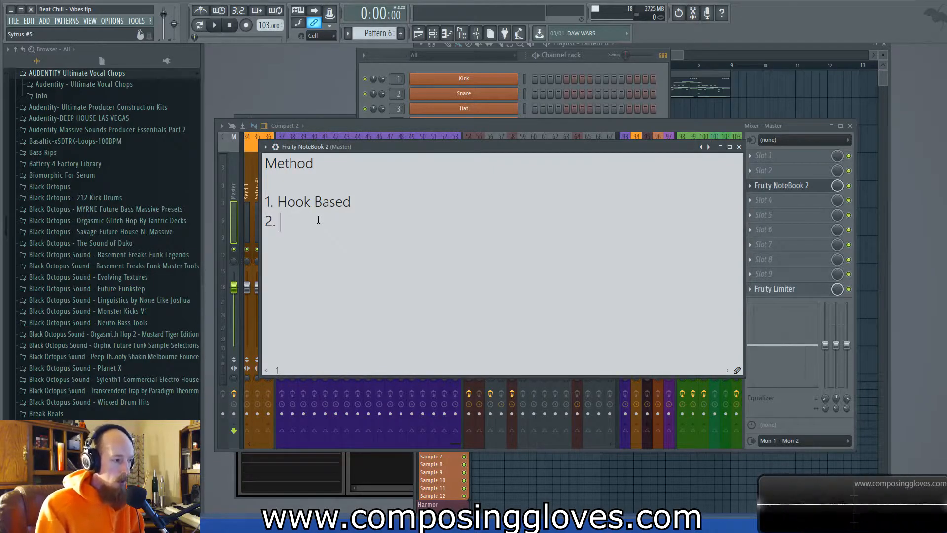
text(Use a )
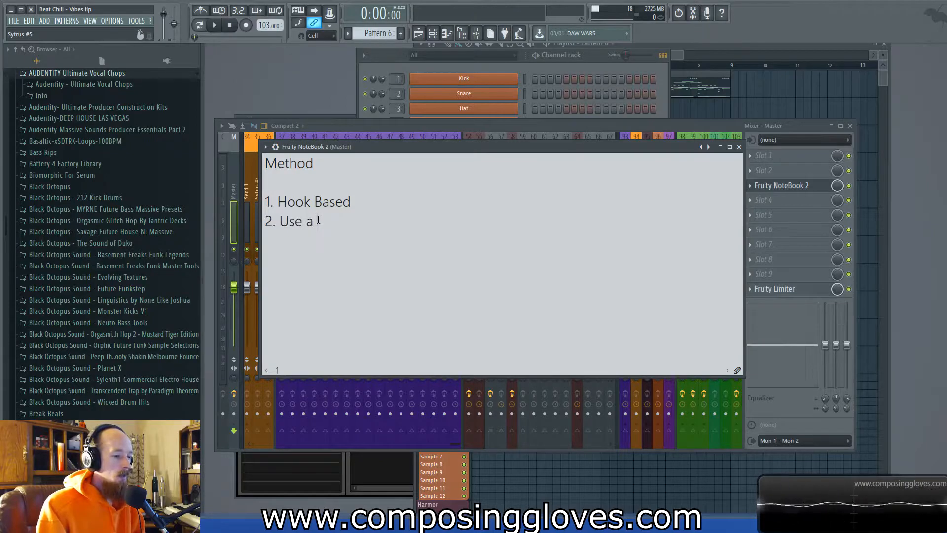
text(Chord or )
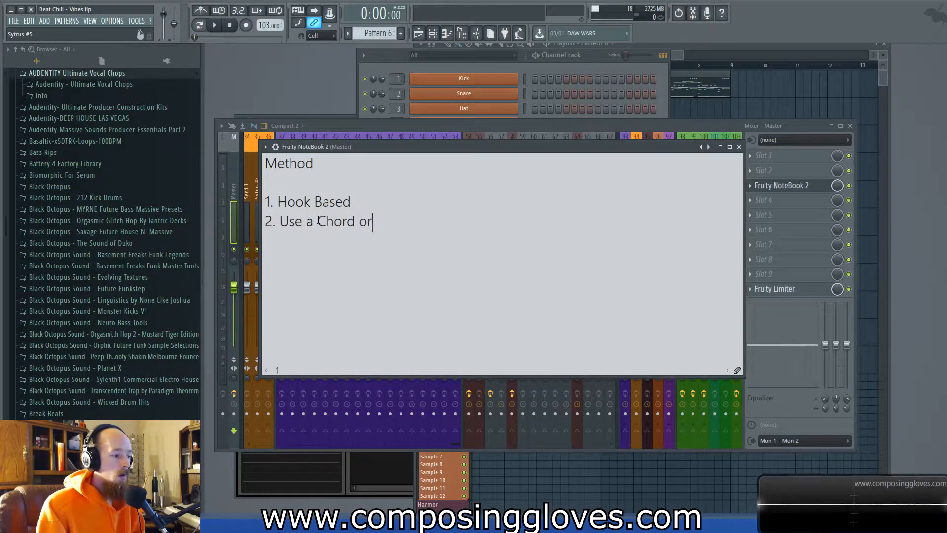
text(Scale S)
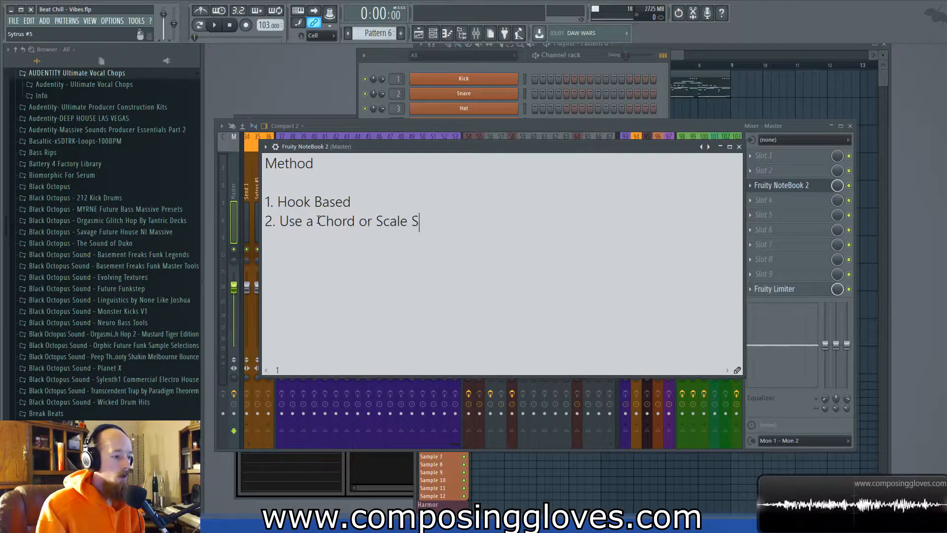
text(tructure)
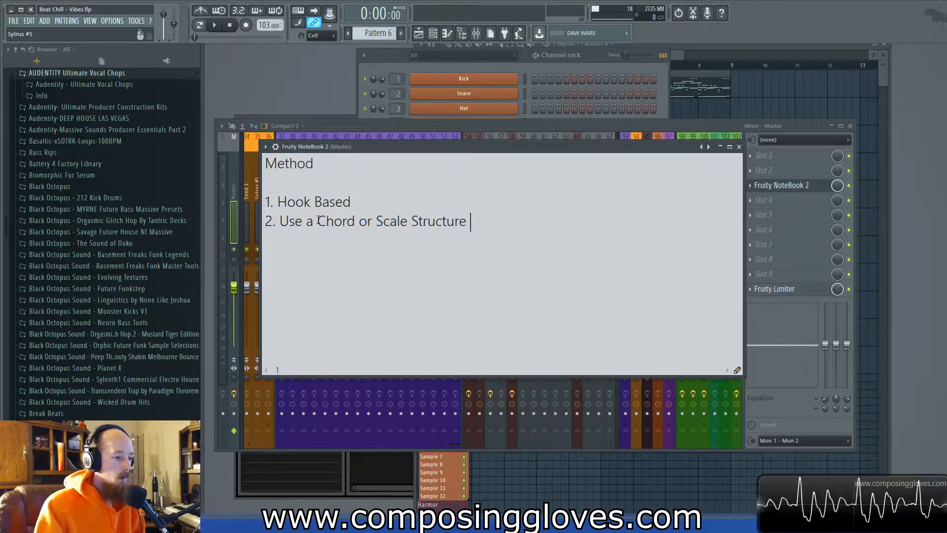
key(Return)
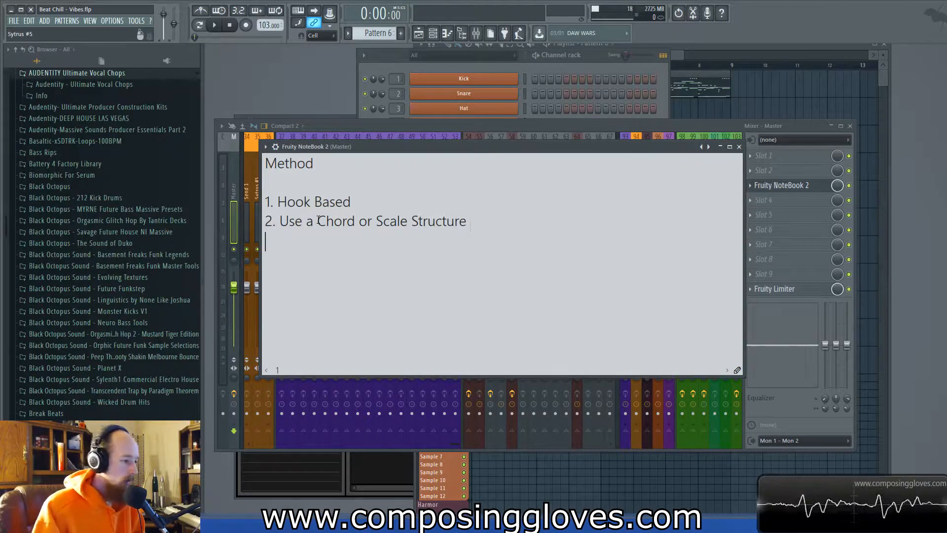
Add "3. Embellish with Grace notes" as the third item of the Method list.
text(3.)
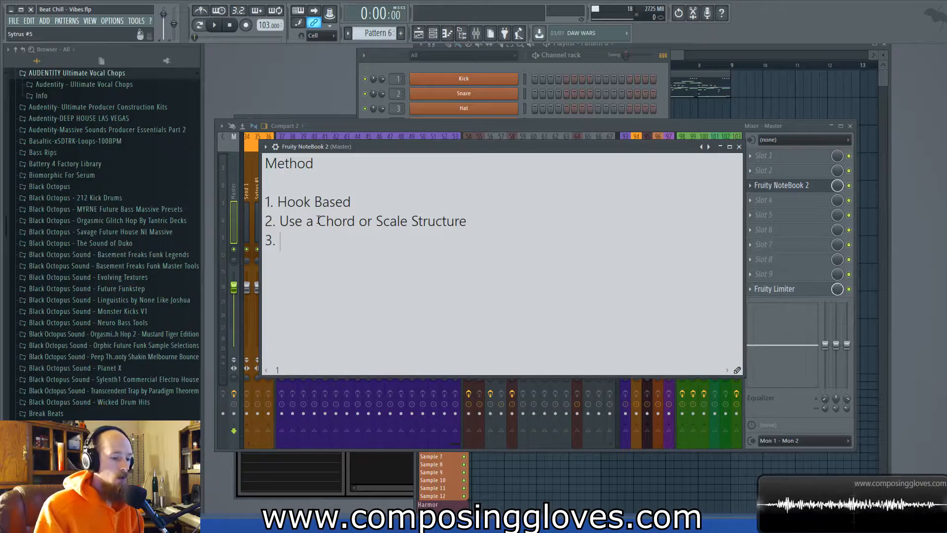
text(Em)
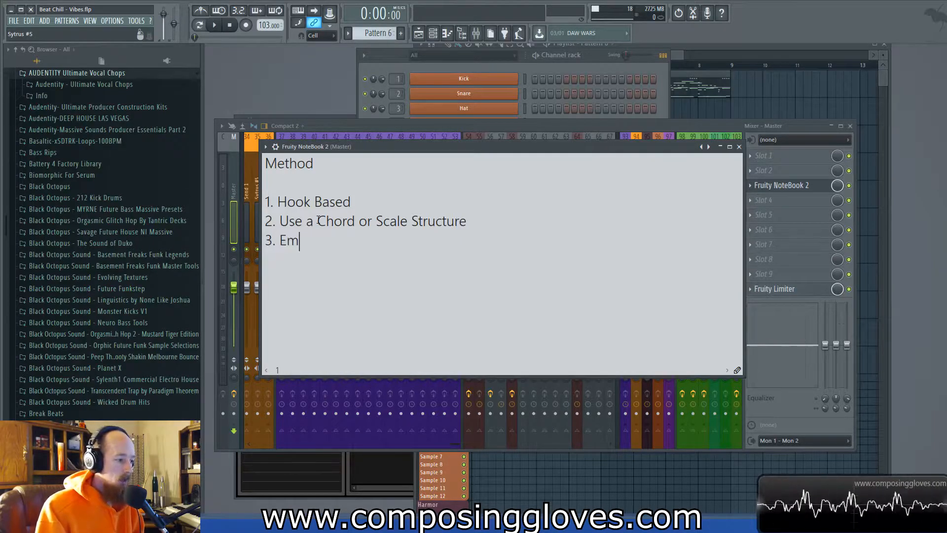
text(bellish )
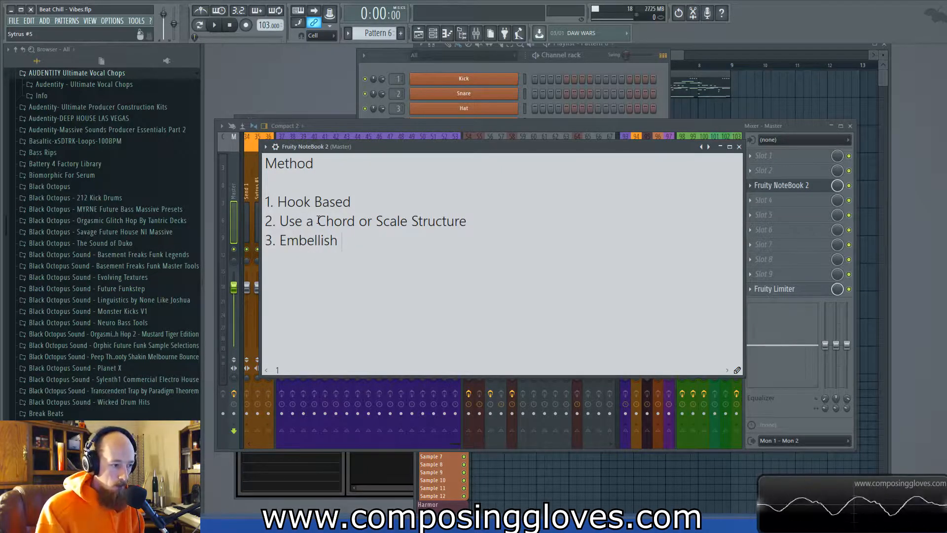
text(with )
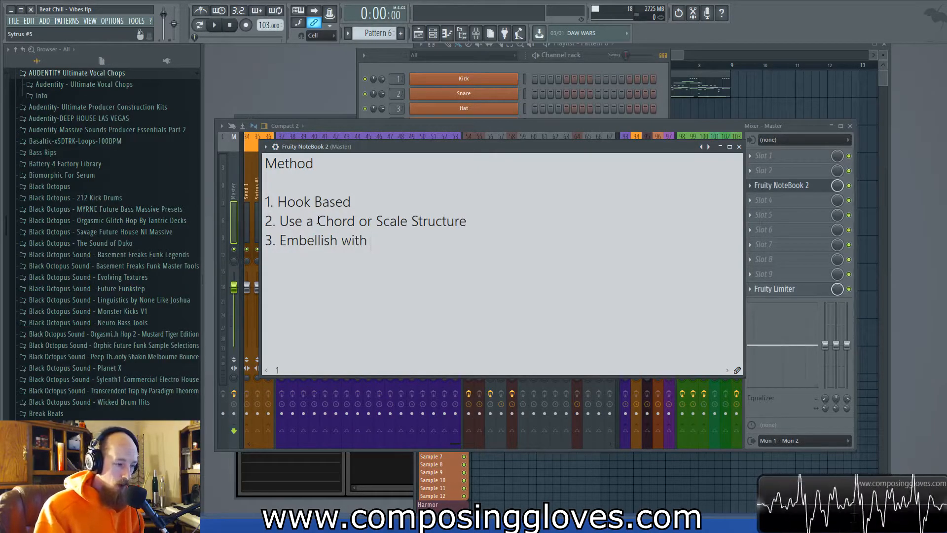
text(gr)
key(BackSpace)
key(BackSpace)
text(Grace notes)
Insert an empty item "3." above the embellishing line and renumber that line as 4.
key(Up)
key(Right)
key(Right)
key(Right)
key(Return)
text(3.)
key(Down)
key(Left)
key(Left)
key(BackSpace)
key(BackSpace)
text(4.)
key(Up)
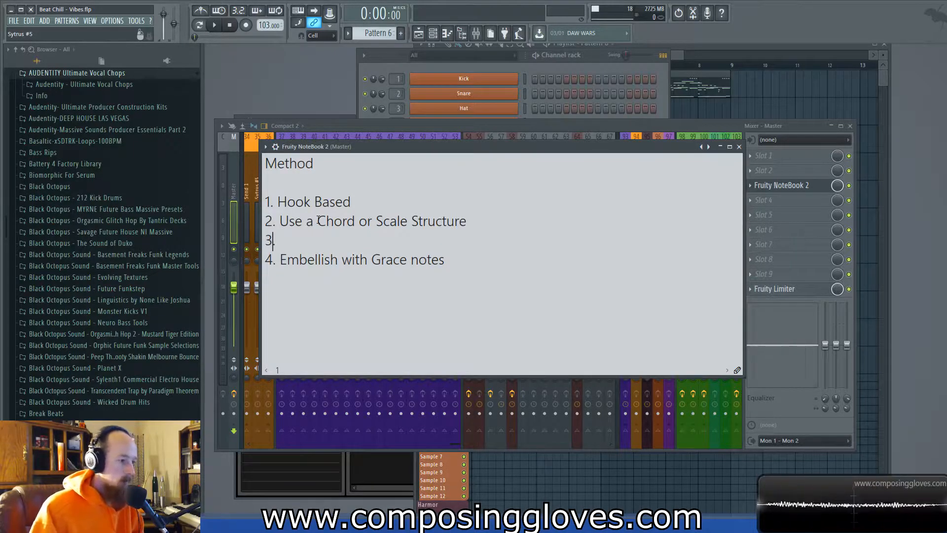
key(End)
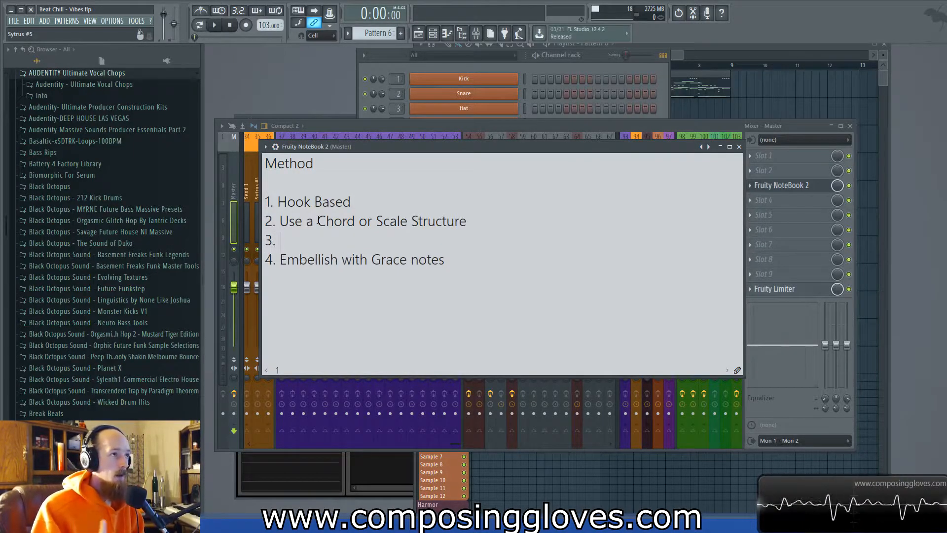
Fill in item 3 of the Method list with "Meter Based".
text(Meter)
key(BackSpace)
text(r)
key(BackSpace)
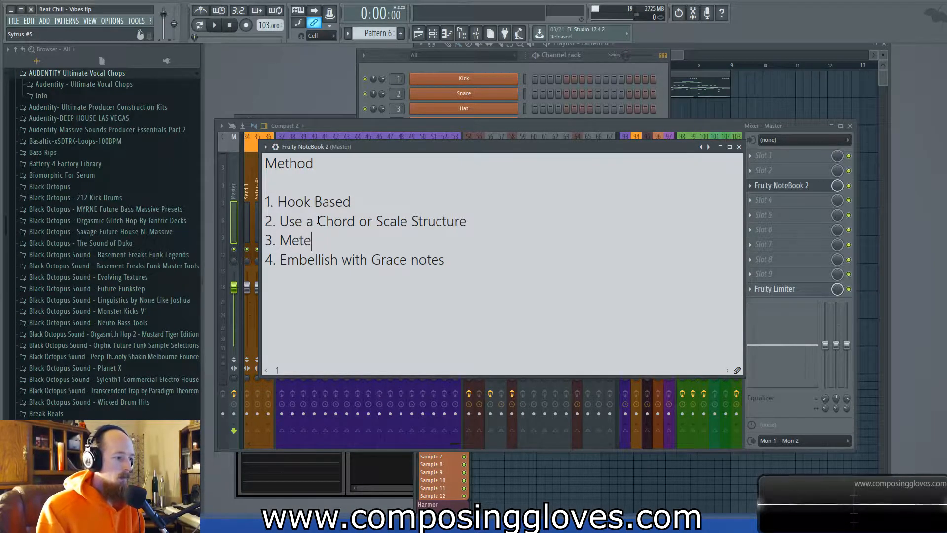
text(r)
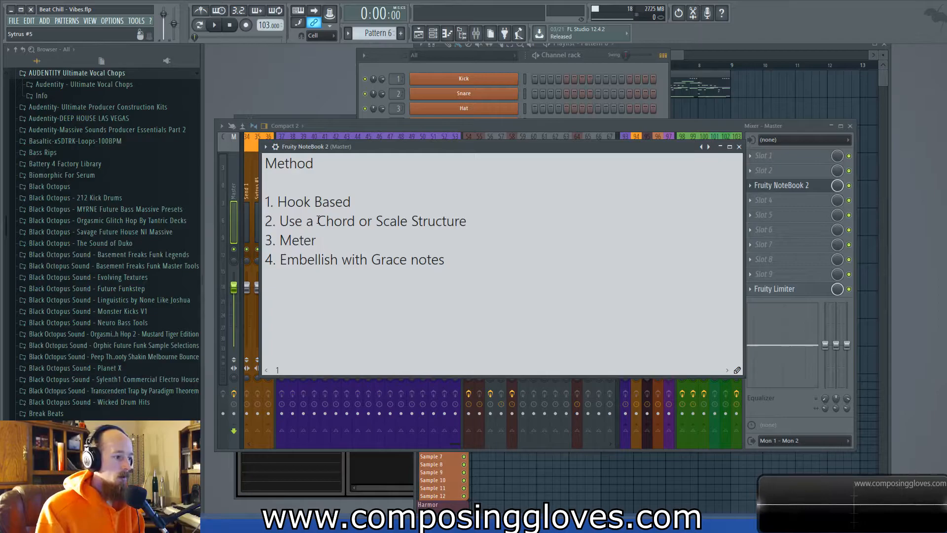
text( Based)
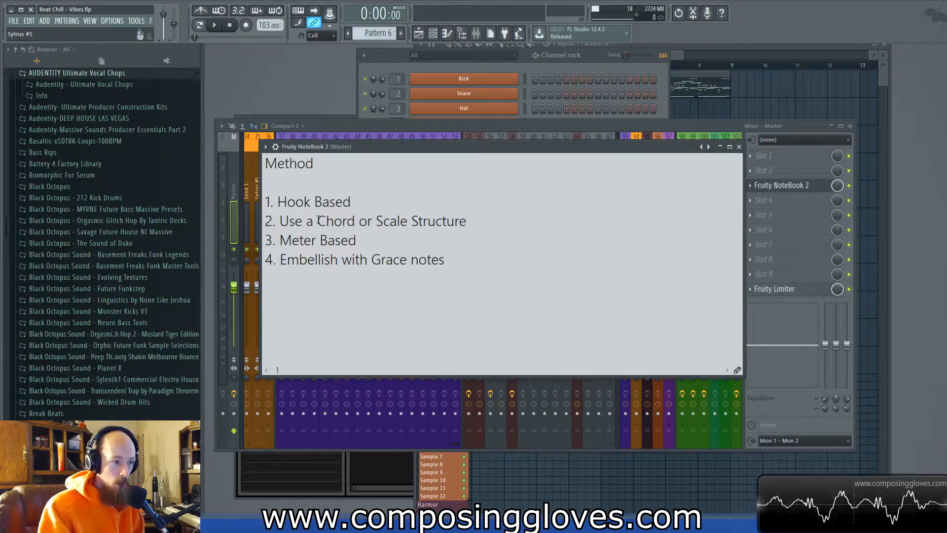
Extend item 4 with "and Passing tones" after "Grace notes".
key(Right)
key(Right)
key(Right)
key(Right)
key(Right)
key(Right)
key(Right)
key(Right)
key(Right)
key(Right)
key(Right)
key(Right)
key(Right)
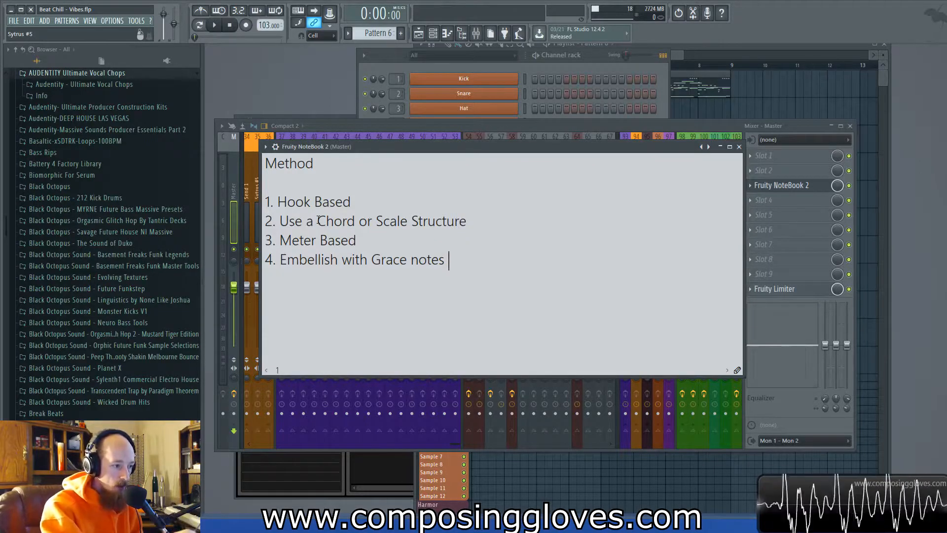
text(and )
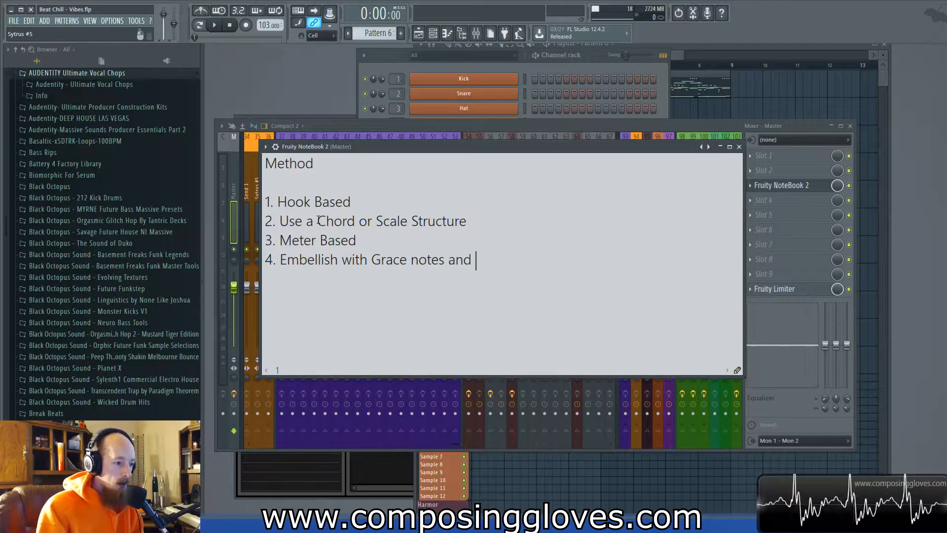
text(Pas)
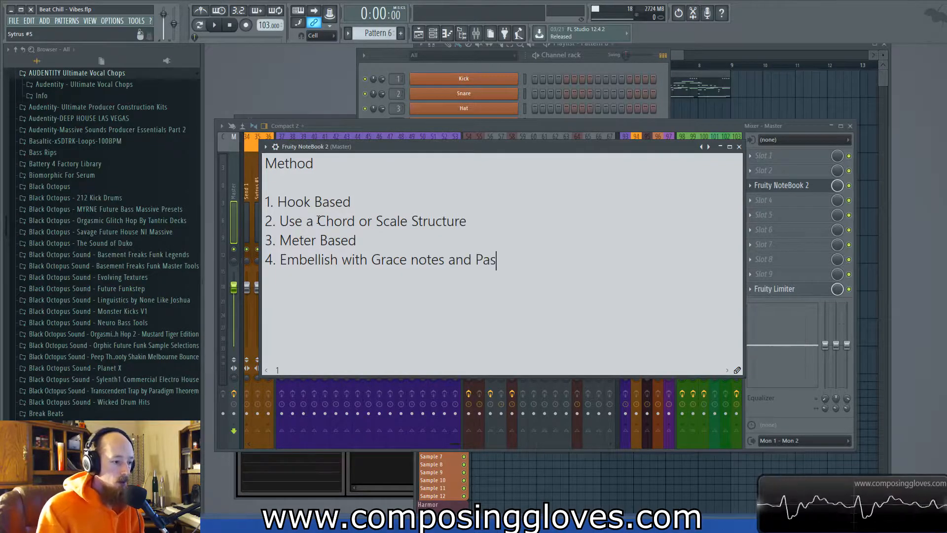
text(sing tones)
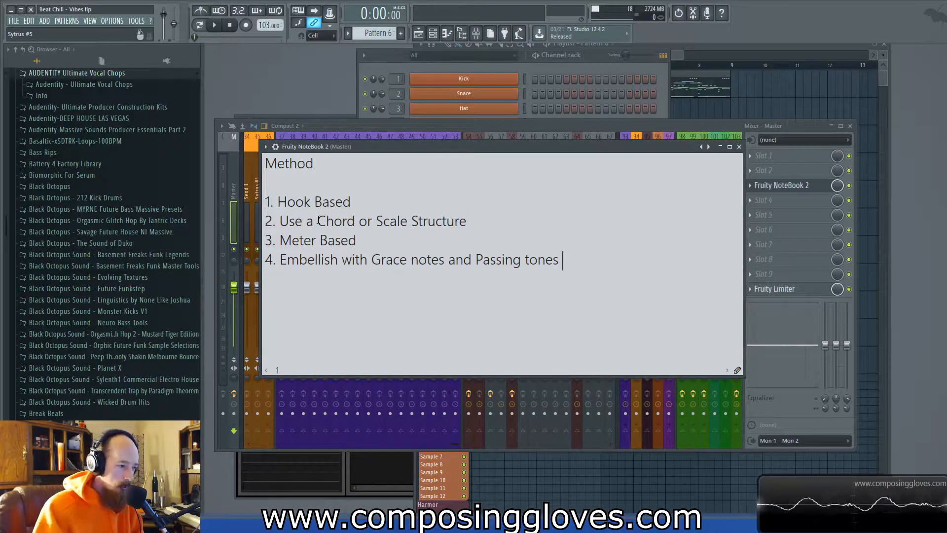
Reduce the size of all notebook text, then shrink the notebook window to fit and park it over the upper part of the browser.
drag(265, 164, 564, 264)
click(562, 266)
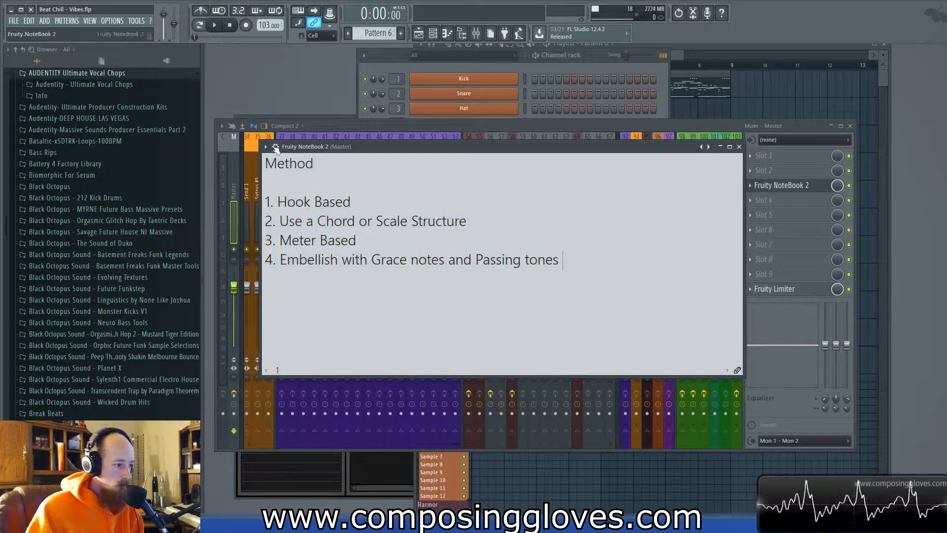
drag(562, 264, 266, 164)
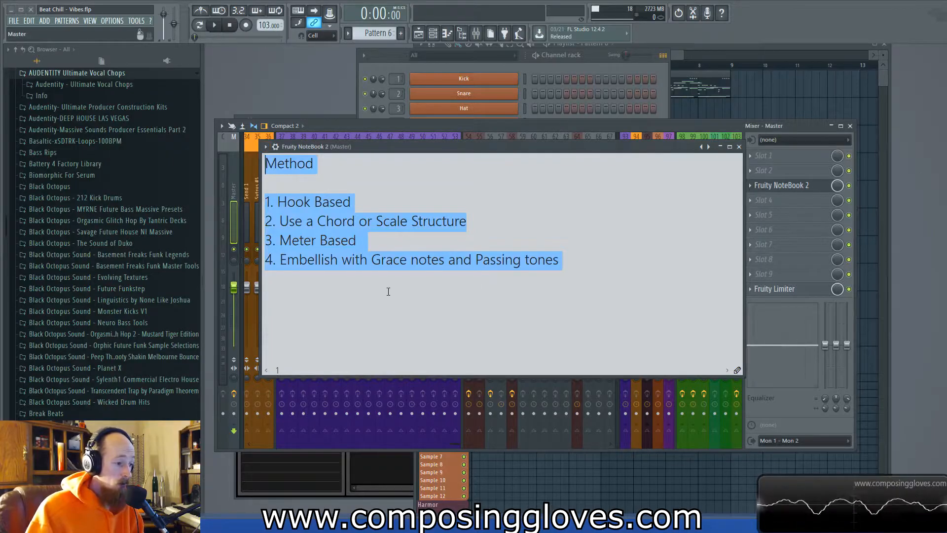
scroll(389, 291, up, 3)
scroll(389, 290, down, 4)
scroll(391, 291, down, 1)
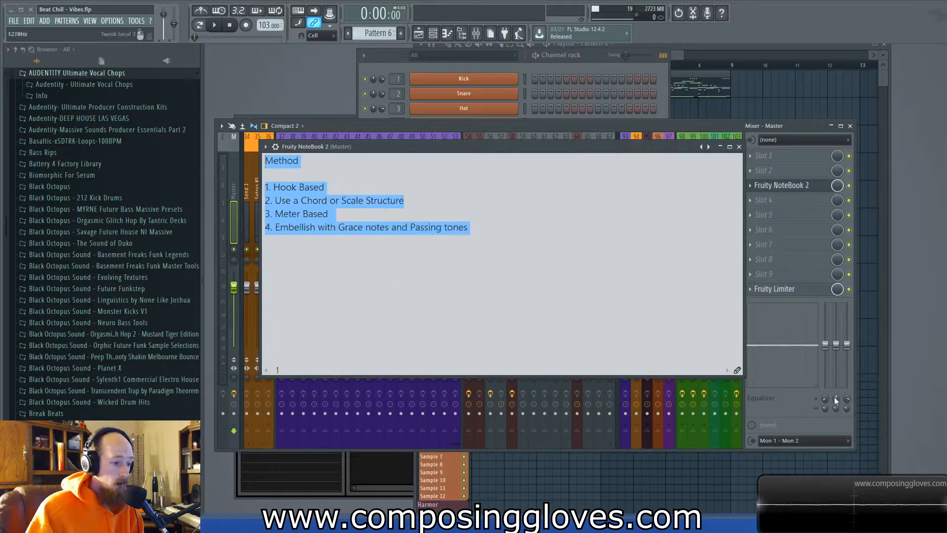
drag(743, 375, 488, 260)
drag(376, 149, 124, 18)
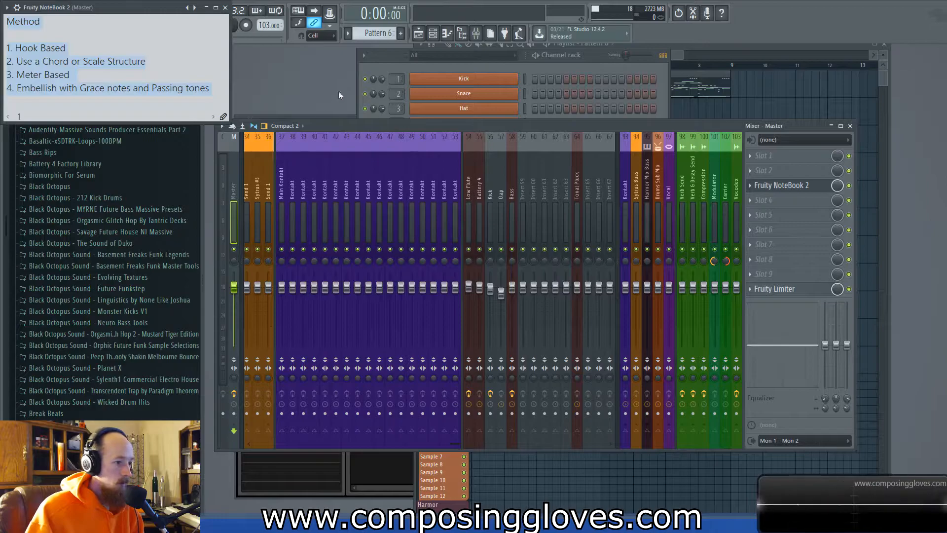
Bring the Channel rack to the front and clone Pattern 6.
click(369, 115)
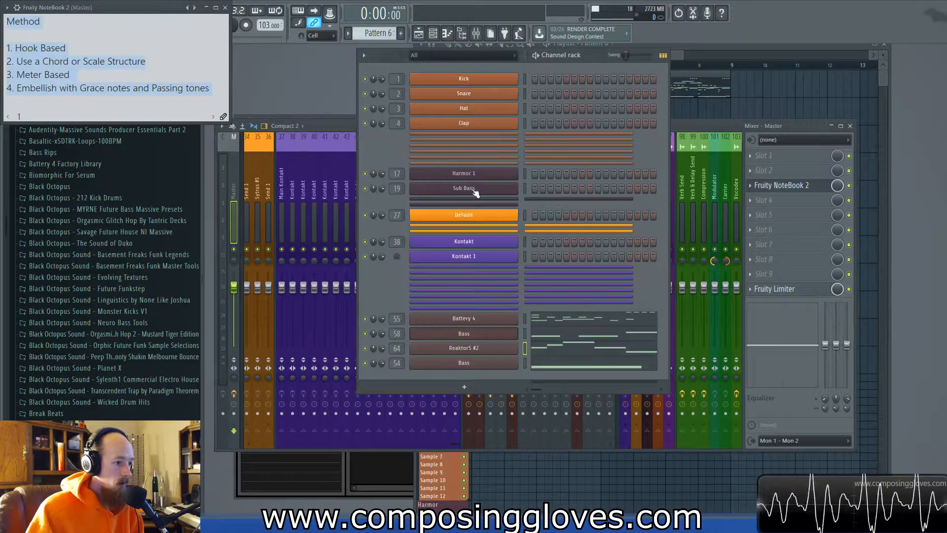
click(675, 55)
click(462, 33)
click(378, 32)
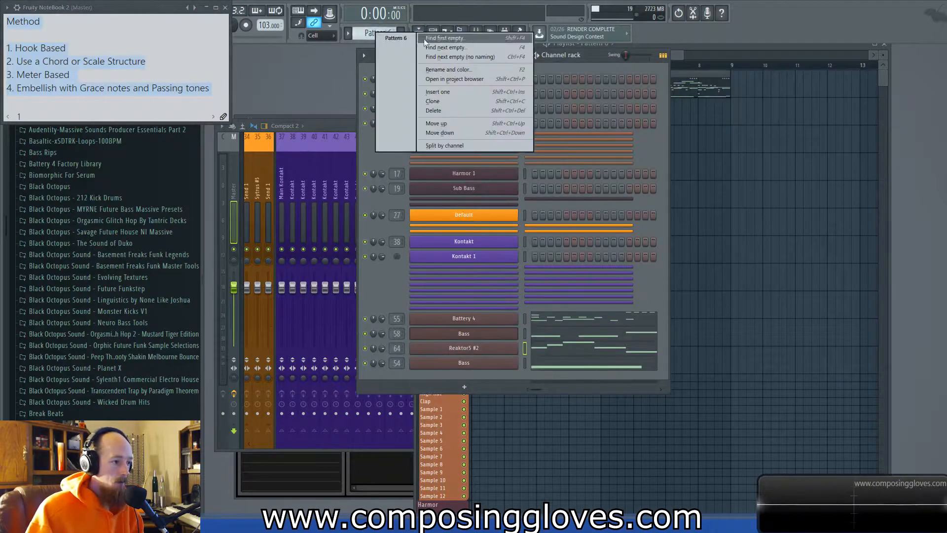
click(466, 101)
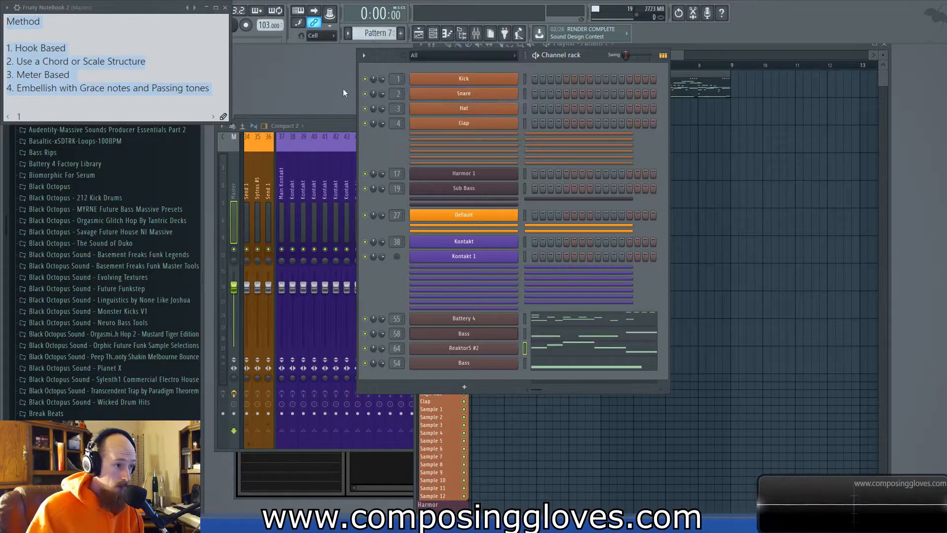
Cut the notes from the Bass channel routed to mixer track 58 and from the Reaktor5 #2 channel in Pattern 7.
right_click(515, 329)
click(627, 330)
right_click(511, 349)
click(628, 351)
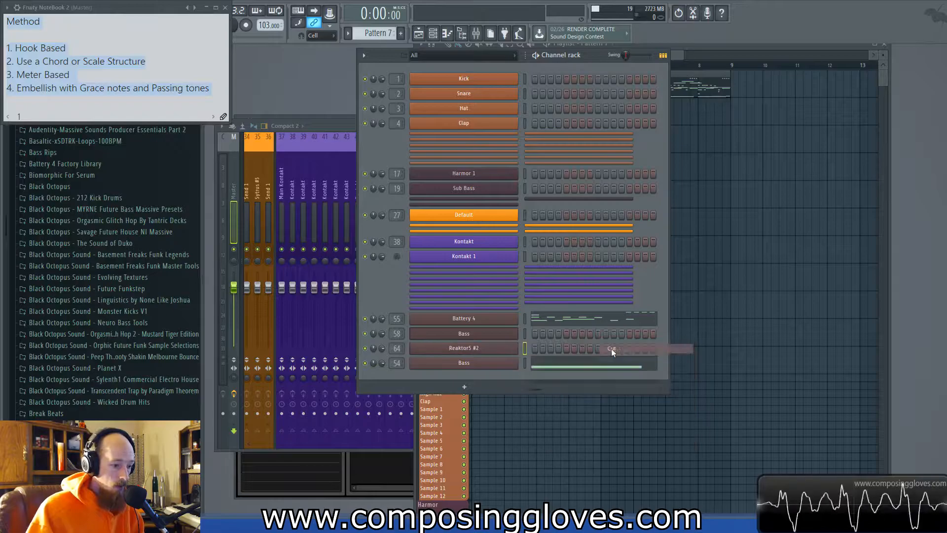
Rename the Reaktor5 #2 channel as "Lead".
middle_click(486, 350)
text(Lead)
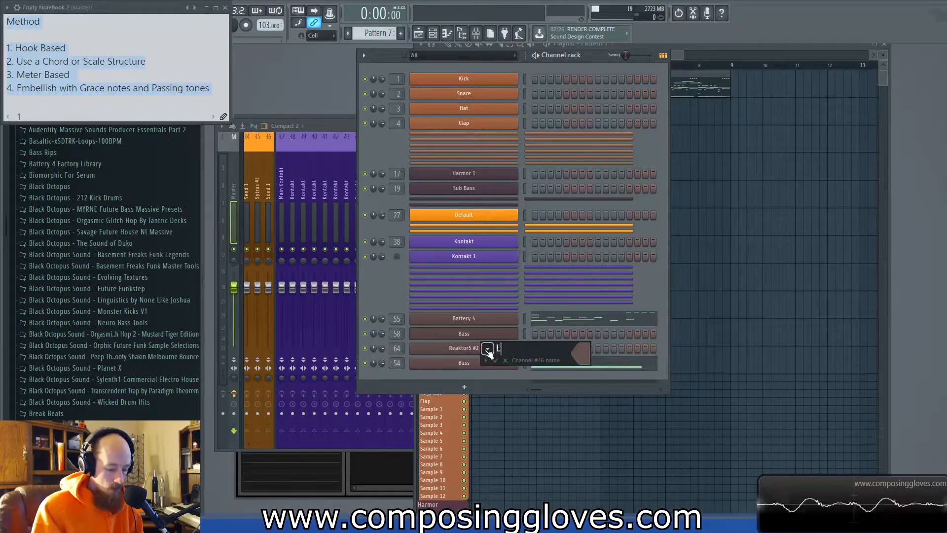
key(BackSpace)
key(BackSpace)
key(BackSpace)
text(ead)
key(Return)
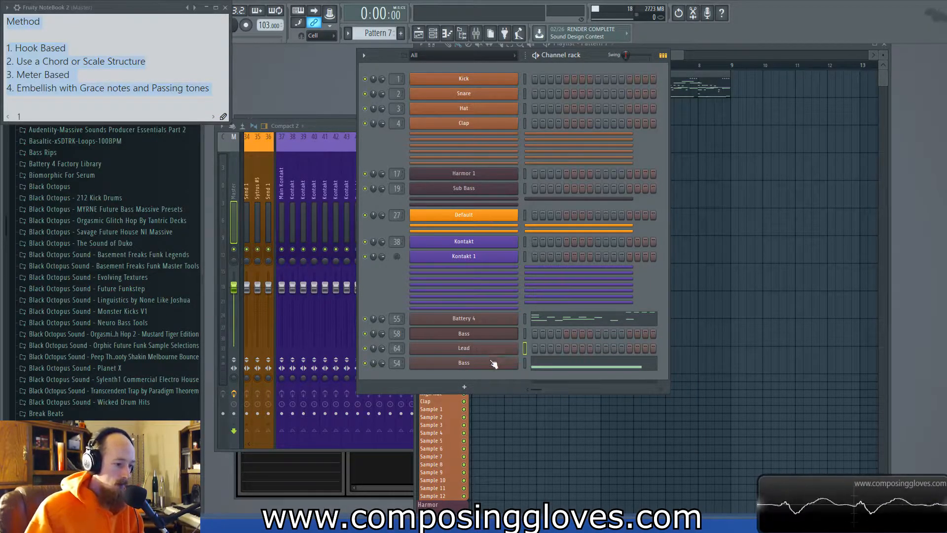
Try to rename the Bass channel routed to mixer track 54 as "Flute".
middle_click(486, 364)
text(F)
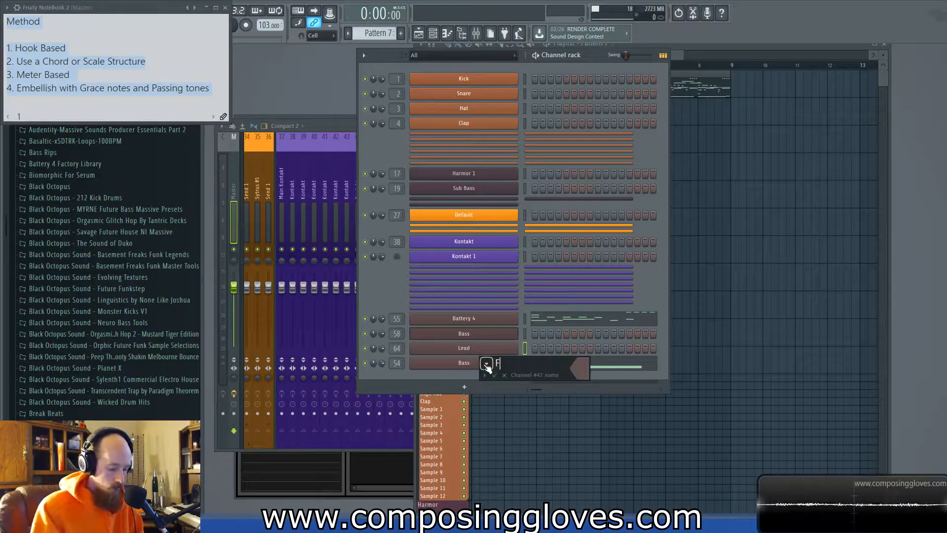
text(lute)
key(Return)
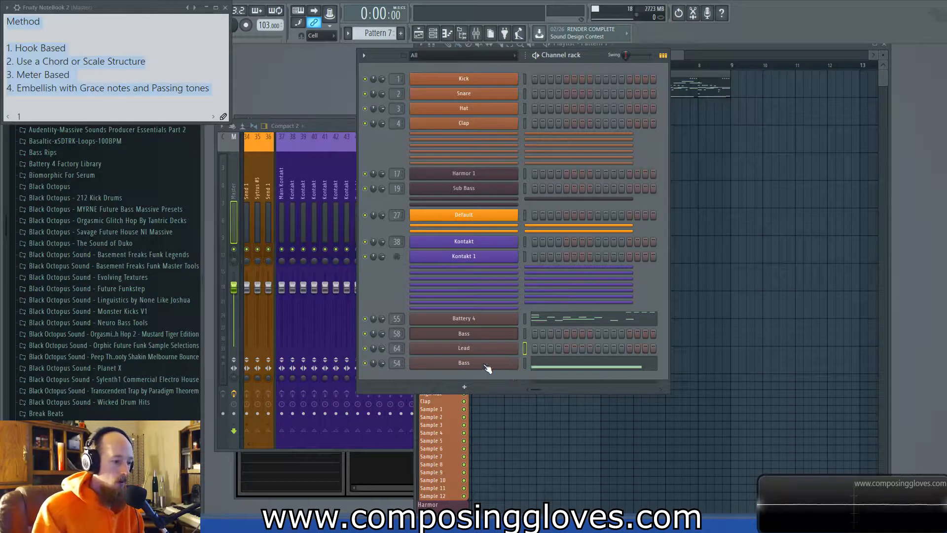
Rename the Bass channel routed to mixer track 54 as "Flute" and cut its notes from Pattern 7.
right_click(489, 360)
click(608, 367)
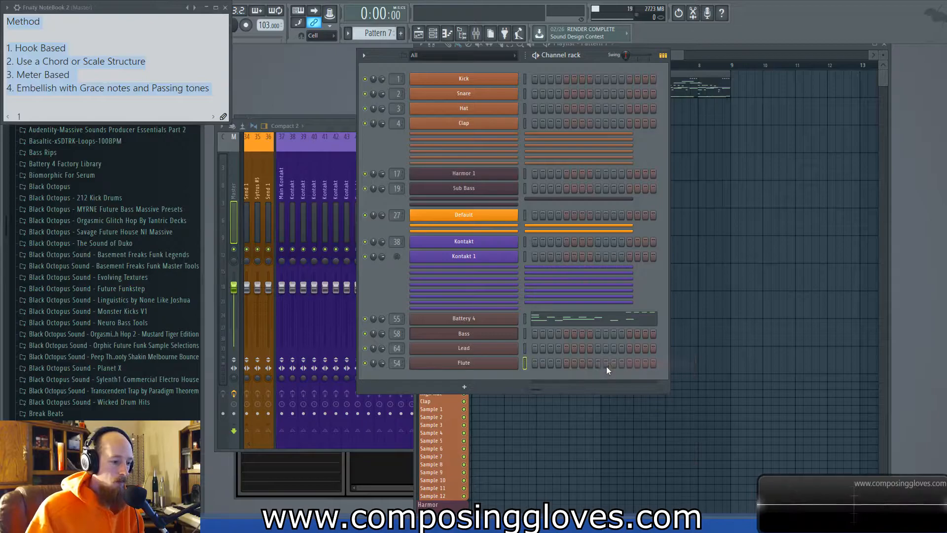
click(487, 366)
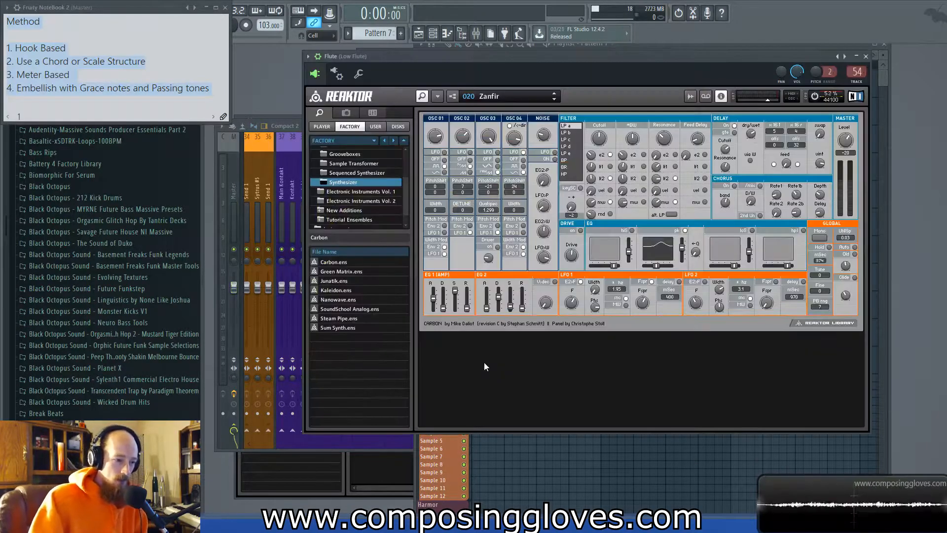
click(865, 57)
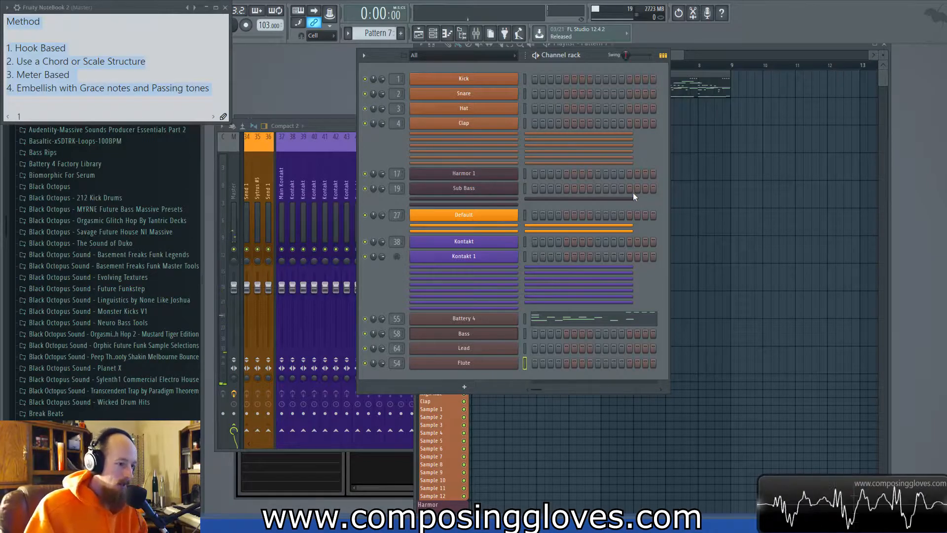
Inspect the drum kit loaded in the Battery 4 channel and close its window.
click(475, 320)
drag(534, 116, 539, 93)
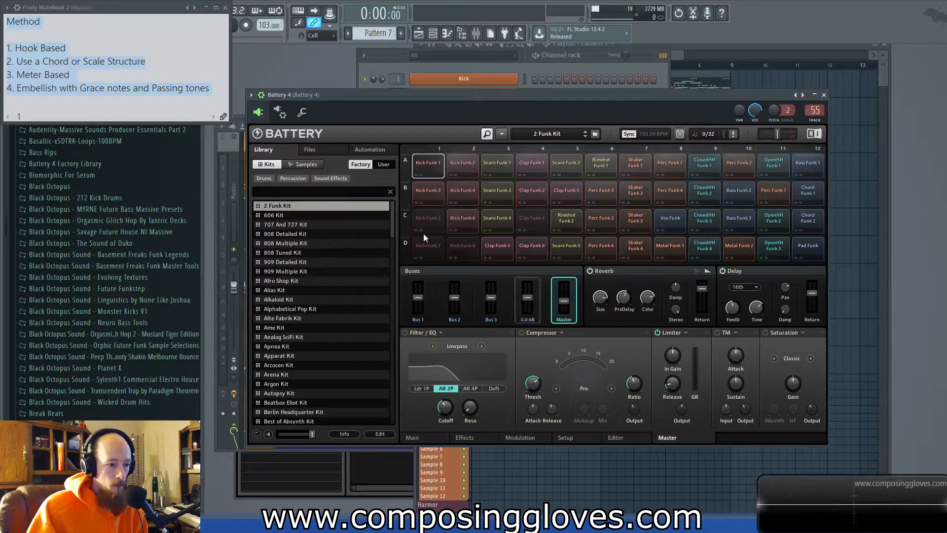
click(823, 95)
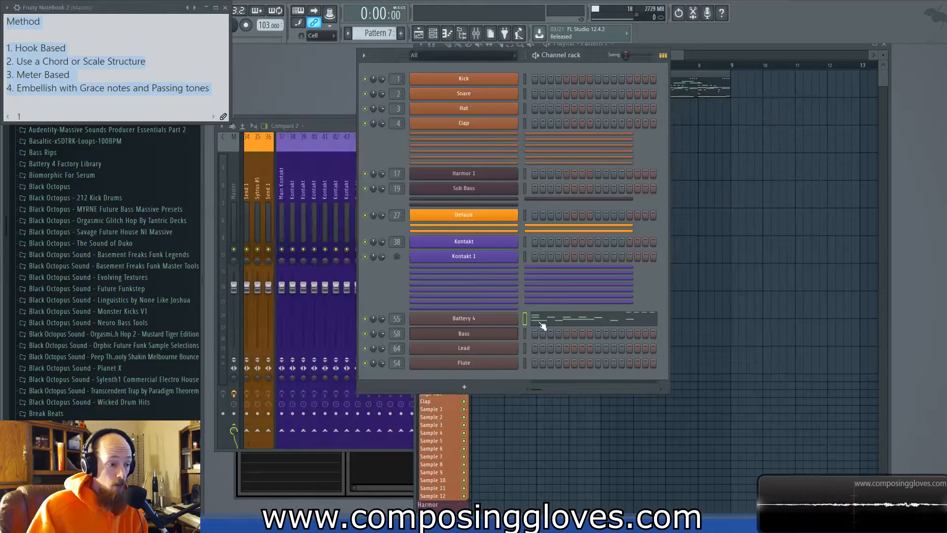
Replace the existing clips in the playlist's Master track with two consecutive Pattern 7 clips covering bars 1 to 8.
click(681, 55)
right_click(682, 91)
right_click(503, 83)
drag(505, 84, 423, 87)
click(606, 81)
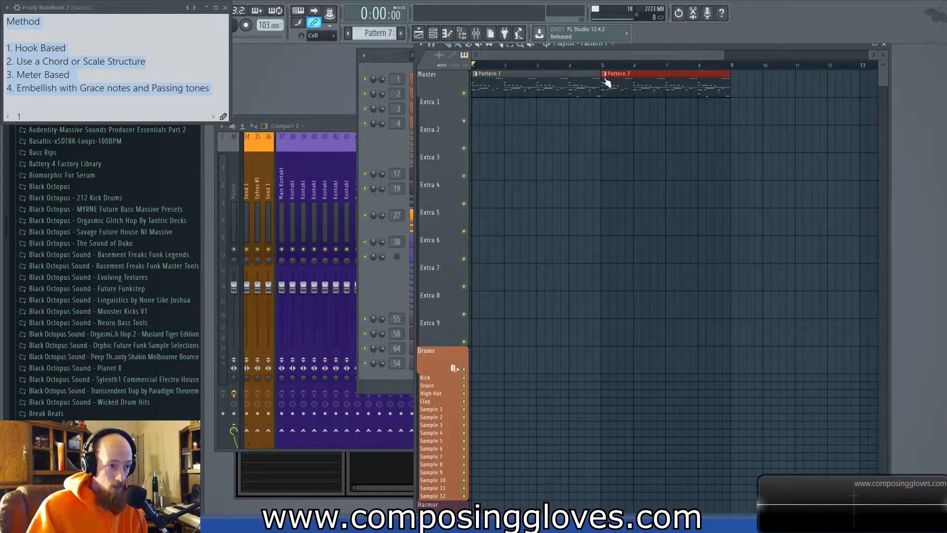
Listen to the Battery 4 drum pattern in its piano roll and return the playlist playhead to bar 1.
click(384, 130)
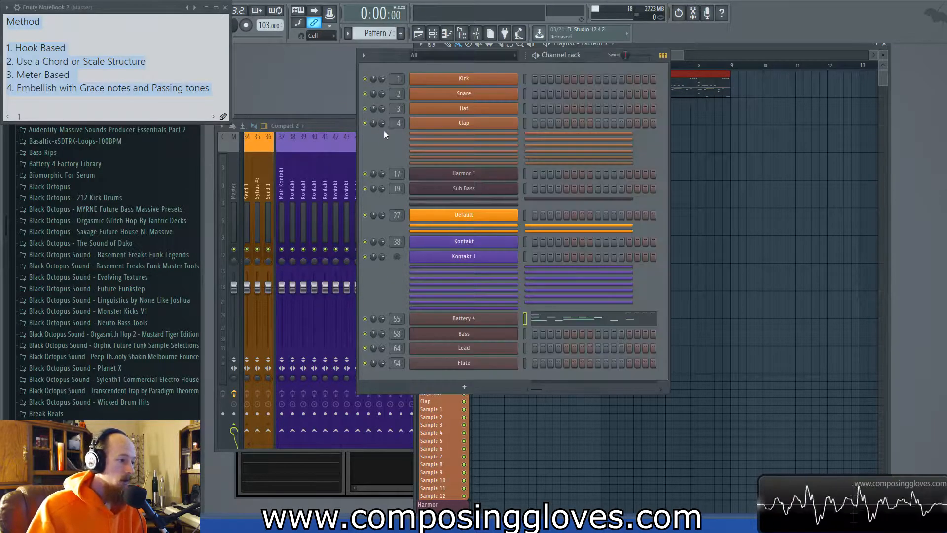
click(561, 322)
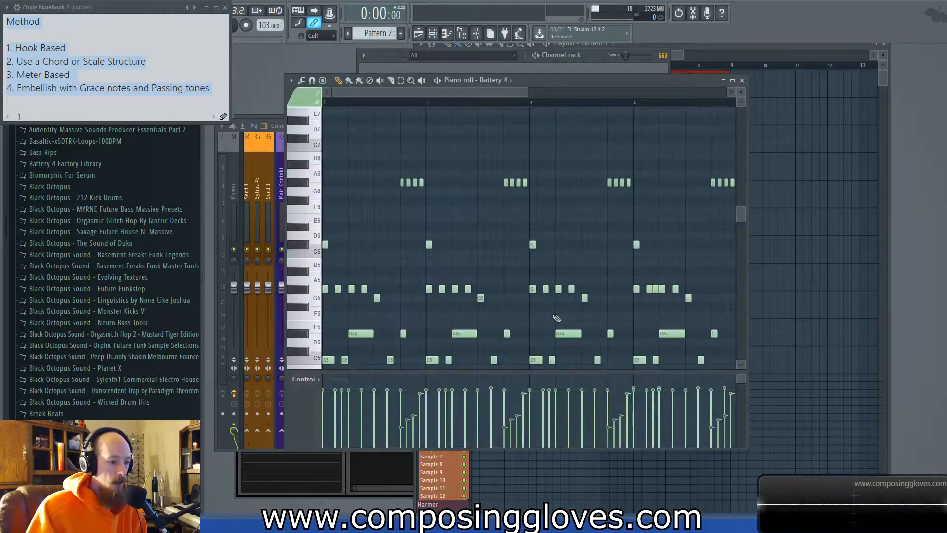
key(space)
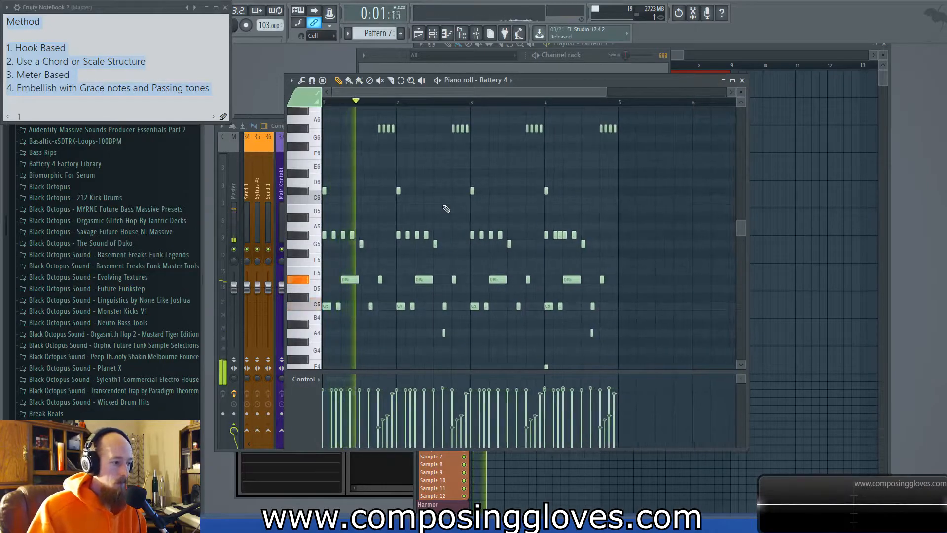
scroll(443, 210, up, 1)
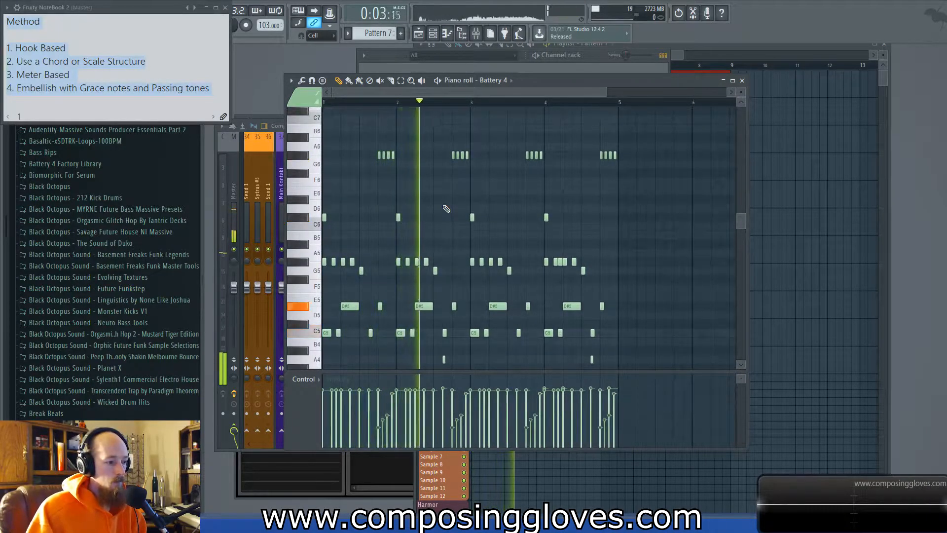
key(space)
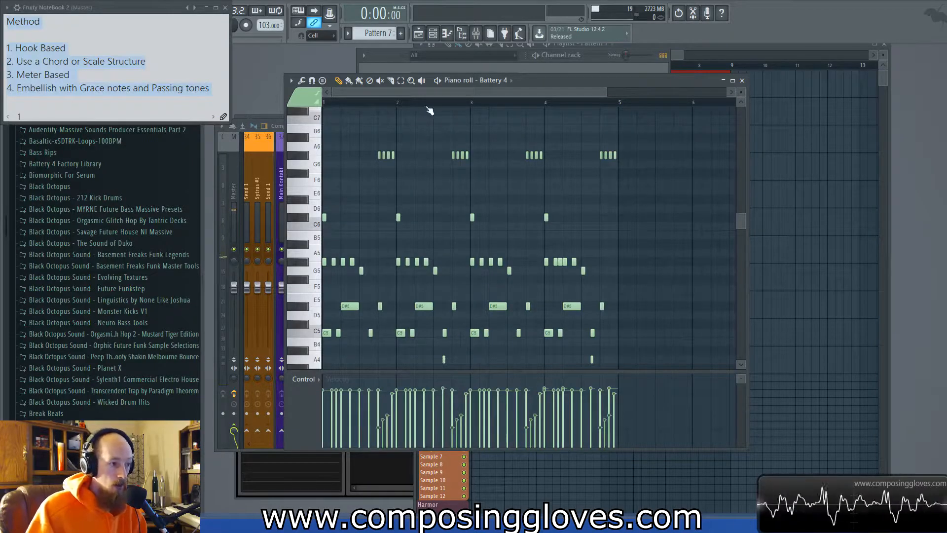
click(456, 104)
key(space)
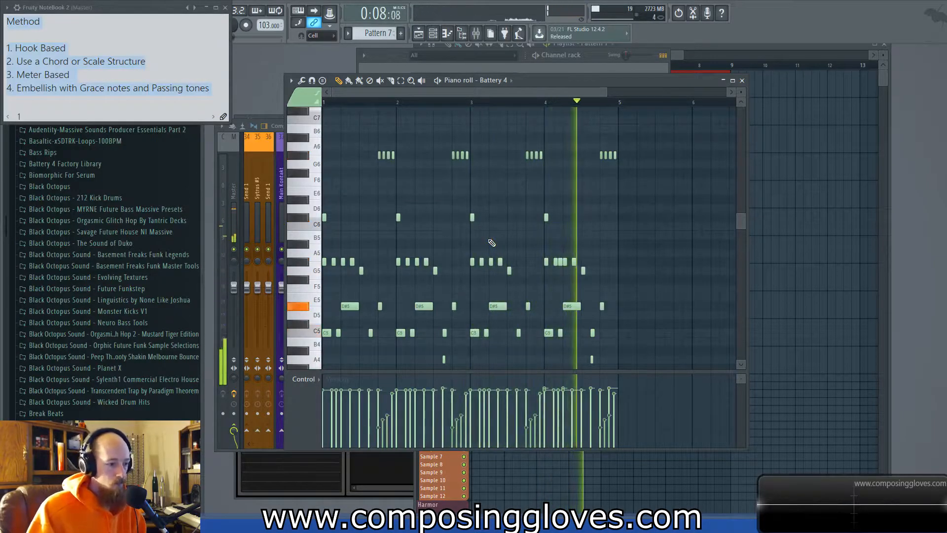
key(space)
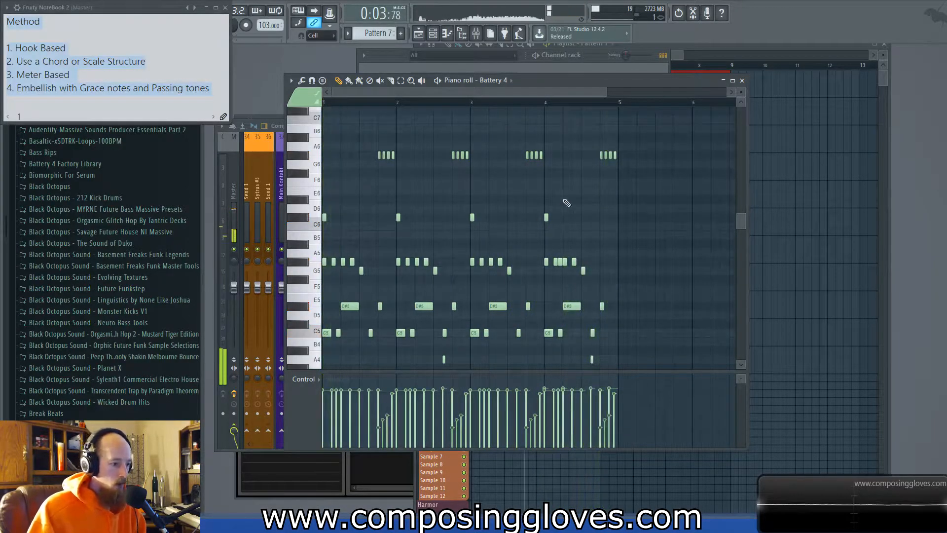
click(680, 54)
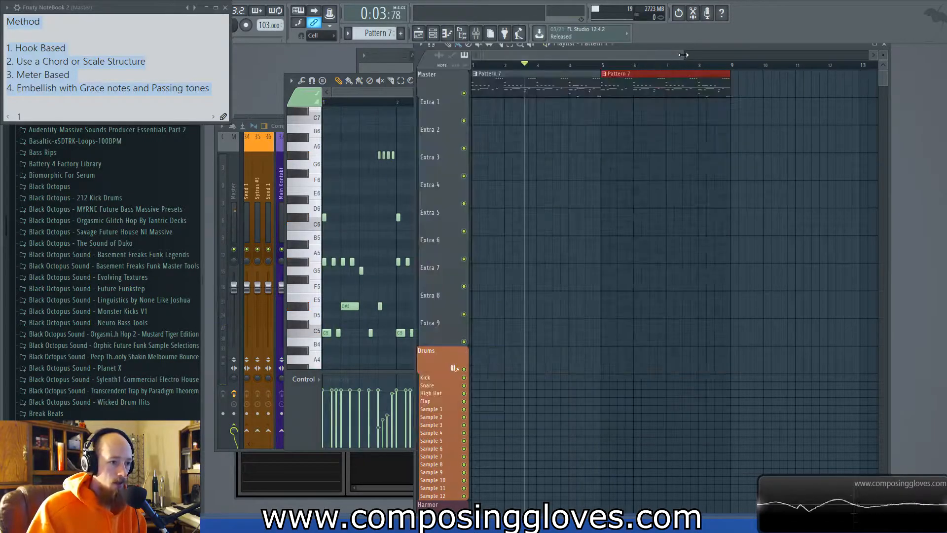
drag(553, 64, 472, 65)
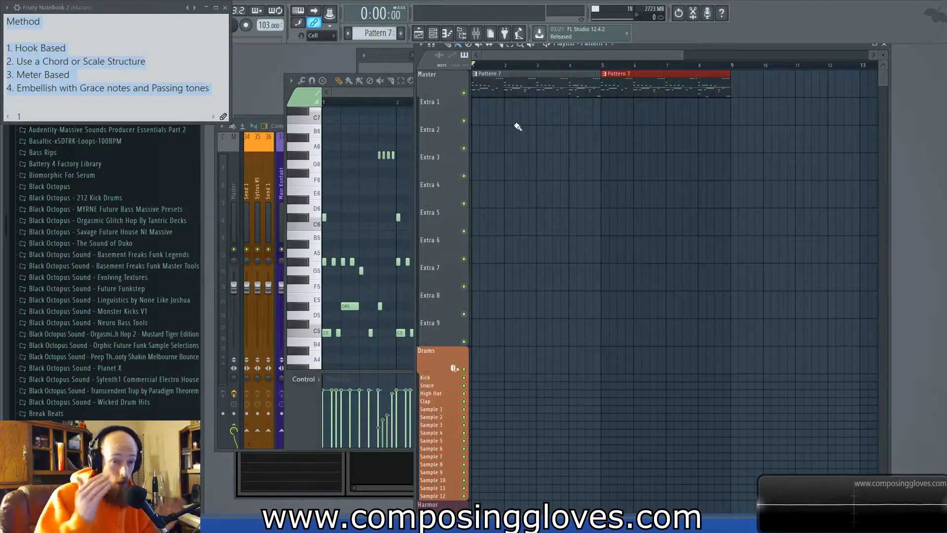
Move the notebook text "Use a Chord or Scale Structure" from item 2 to item 1 of the Method list.
click(50, 58)
drag(146, 61, 18, 62)
key(ctrl+c)
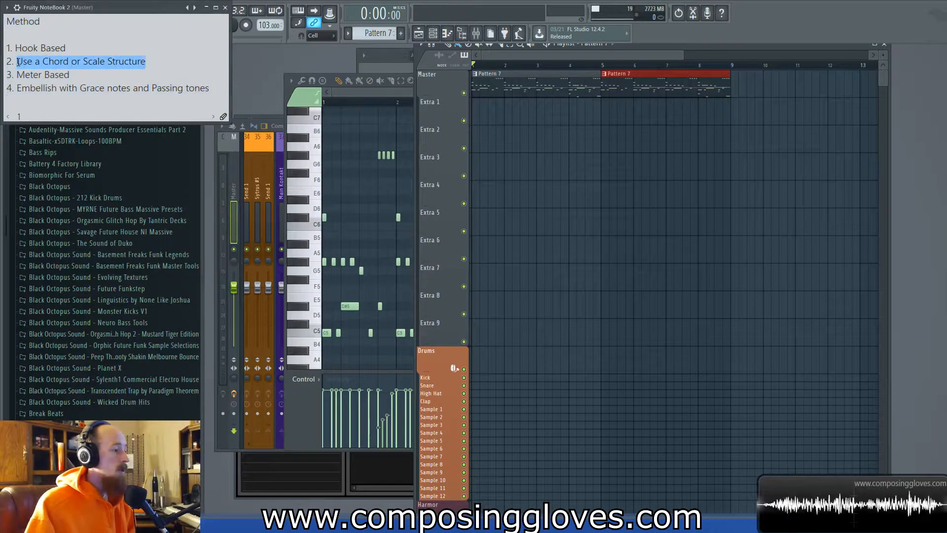
key(BackSpace)
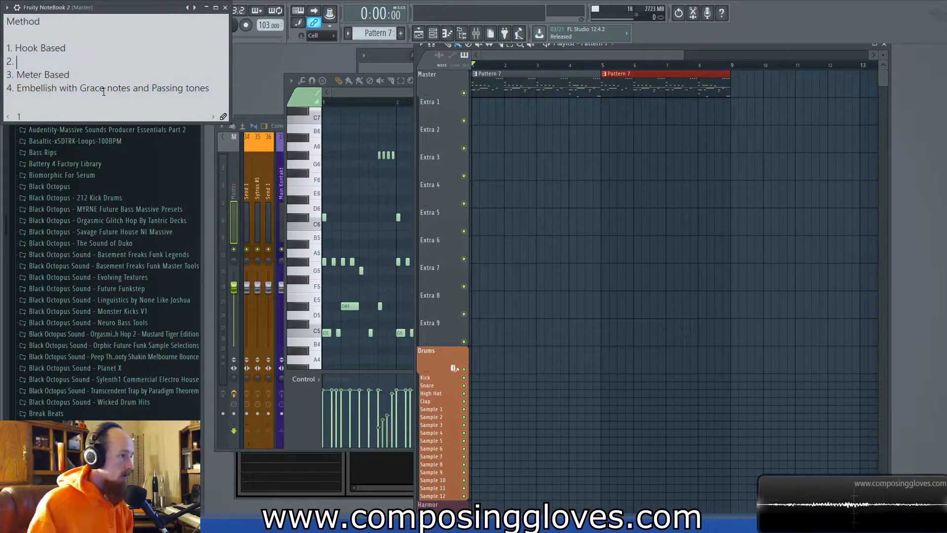
key(Return)
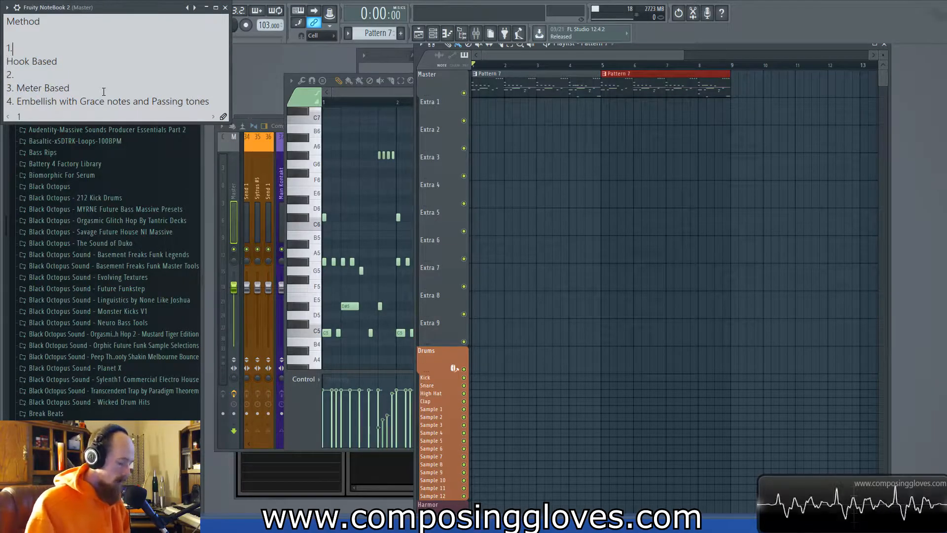
key(ctrl+v)
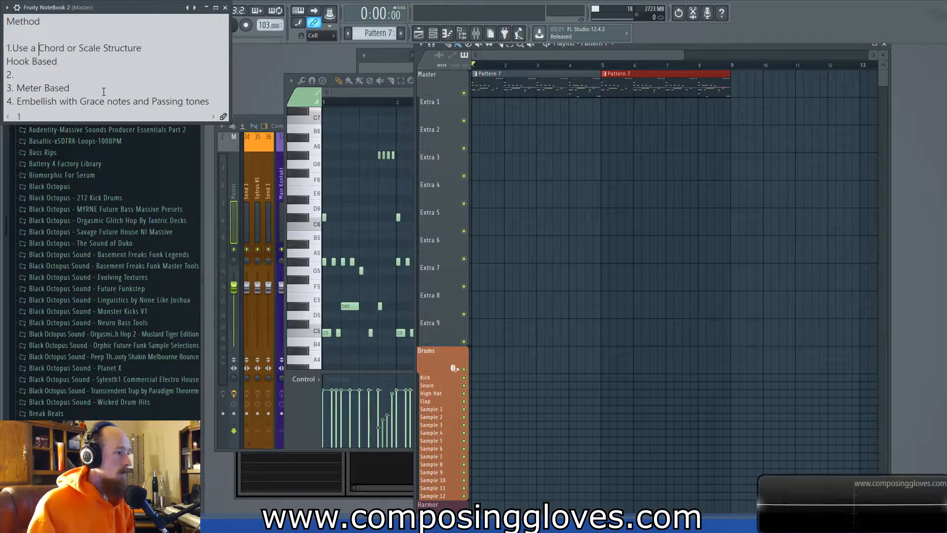
Move "Hook Based" to item 2 of the Method list and remove the leftover blank line.
key(ctrl+Left)
key(ctrl+shift+Right)
key(ctrl+shift+Right)
key(ctrl+c)
key(BackSpace)
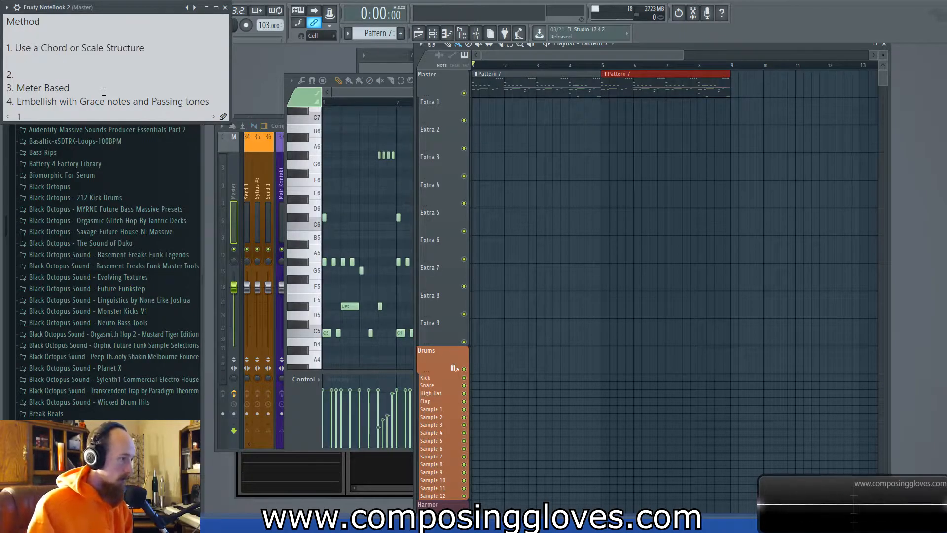
key(BackSpace)
key(ctrl+v)
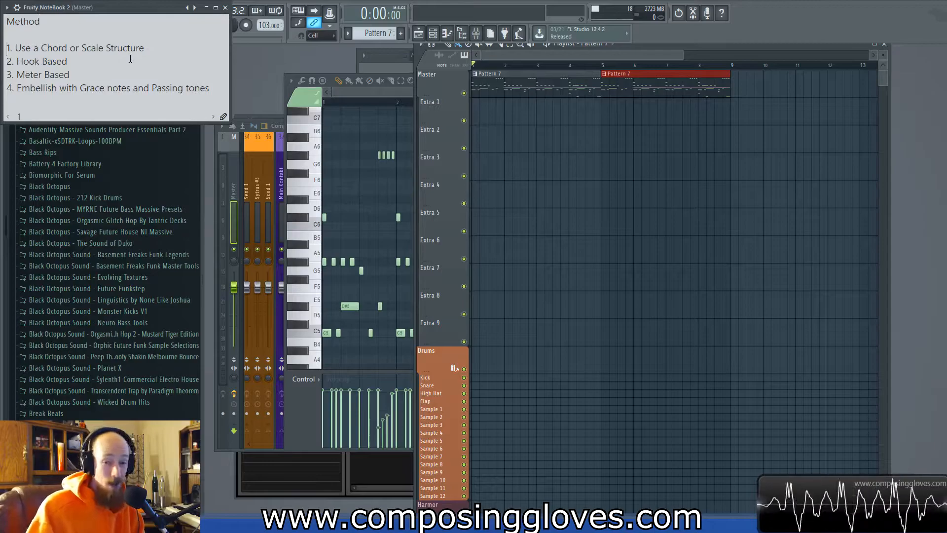
Open the Flute channel's piano roll, audition some keys and look over the ghost drum notes.
key(F6)
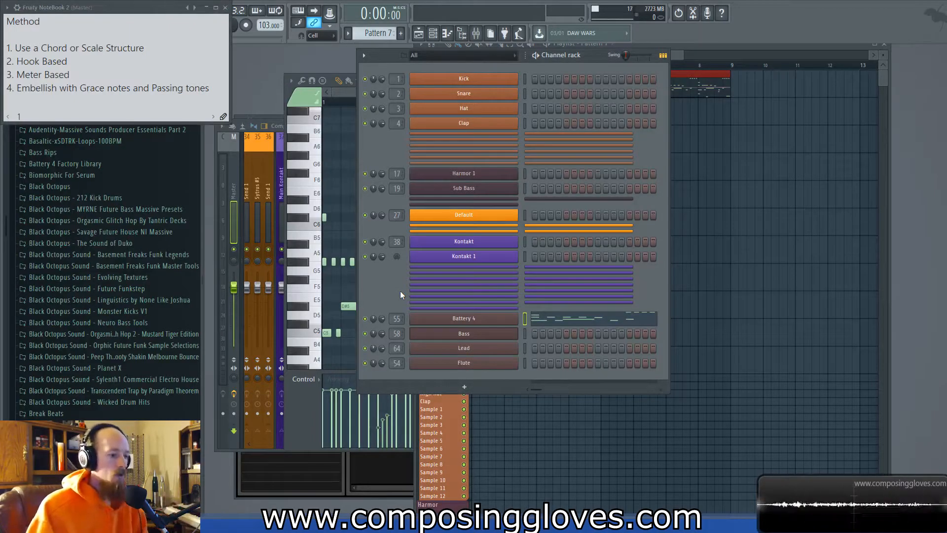
right_click(485, 333)
key(Escape)
right_click(513, 363)
click(532, 364)
click(314, 314)
click(315, 334)
scroll(359, 296, down, 1)
scroll(353, 299, up, 3)
scroll(355, 301, up, 4)
drag(355, 301, 565, 275)
scroll(364, 300, down, 1)
Check the Reaktor instrument loaded in the Flute channel and close its window.
key(F6)
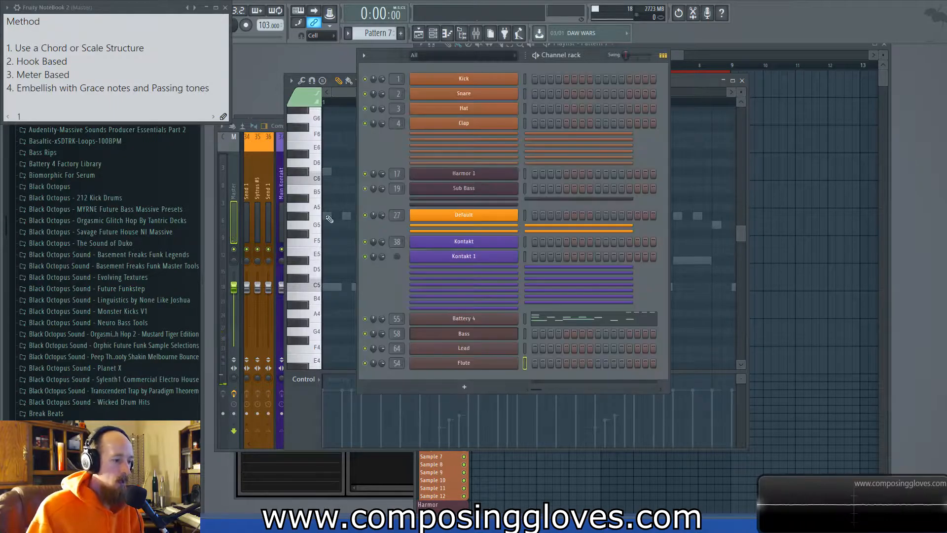
click(448, 363)
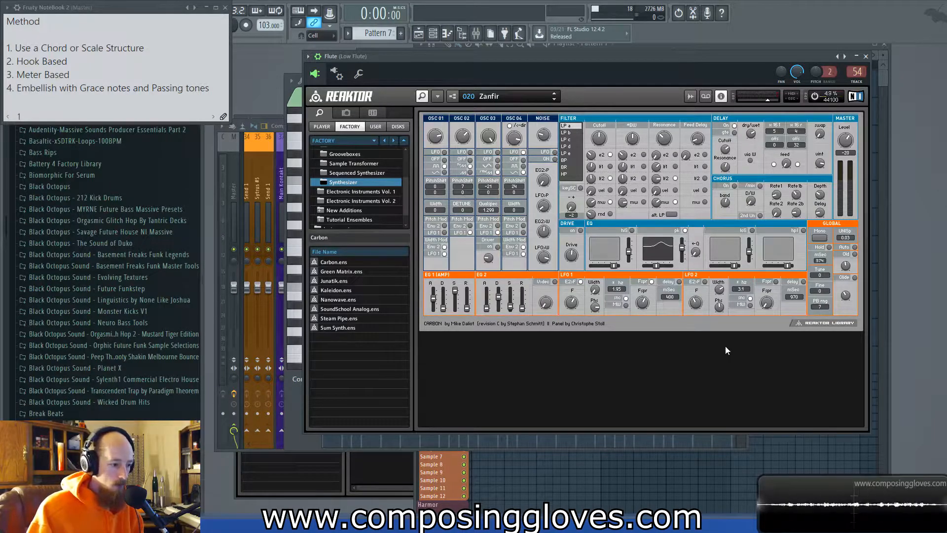
click(866, 57)
In the Flute piano roll, place C5, G4, D#4 and C4 notes at the starts of bars 1 to 4.
right_click(489, 362)
click(531, 362)
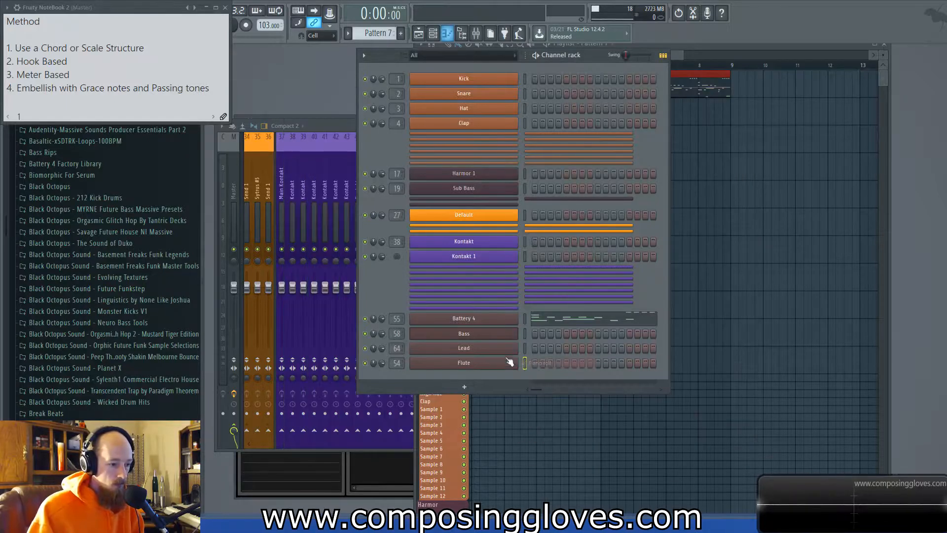
right_click(514, 363)
click(562, 363)
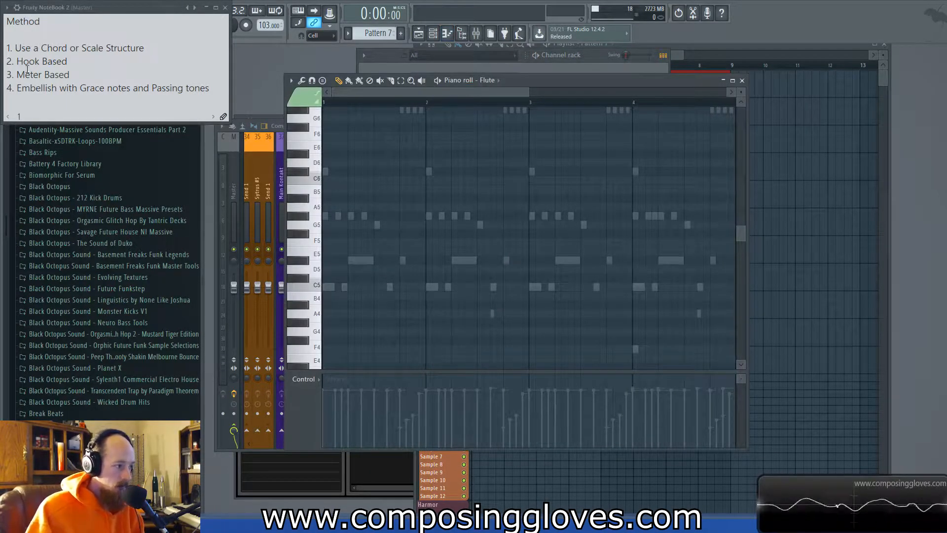
click(353, 287)
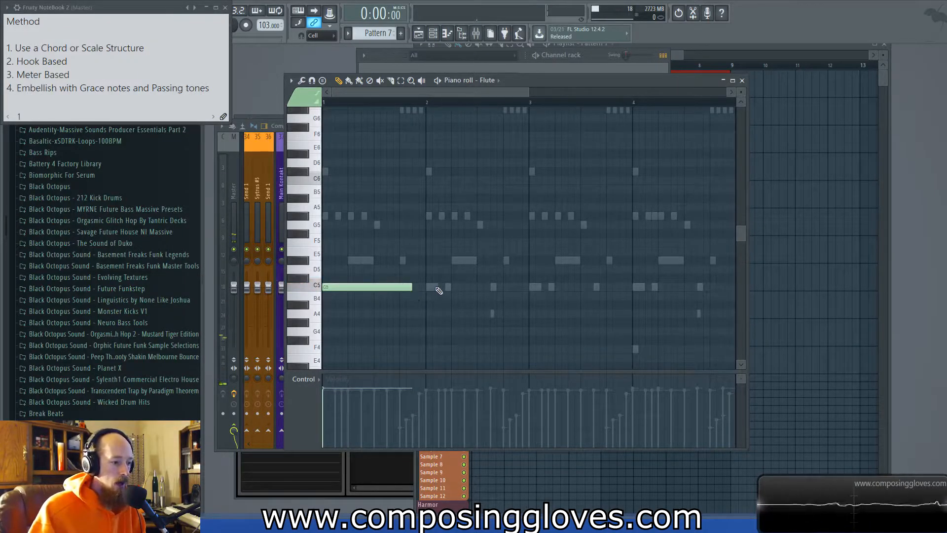
click(433, 331)
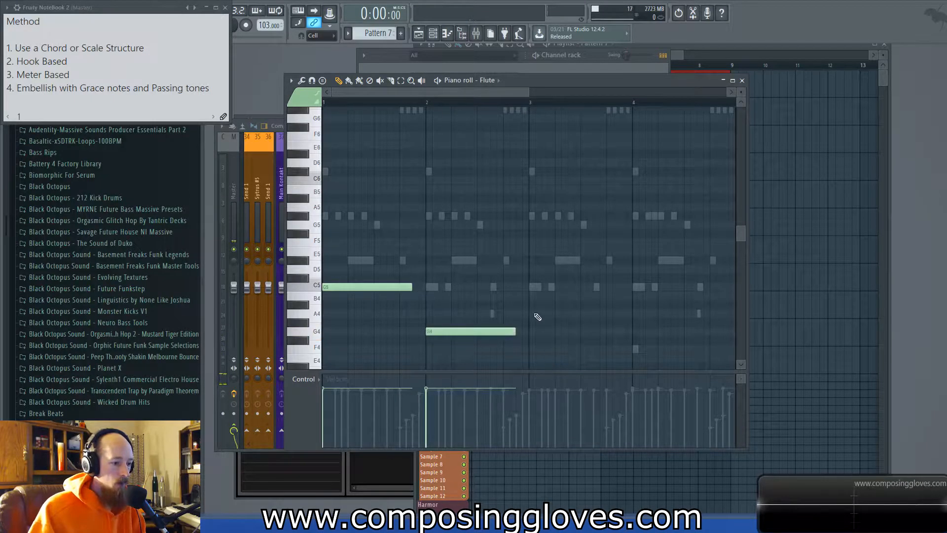
scroll(533, 312, down, 2)
click(535, 340)
scroll(567, 317, right, 2)
click(597, 356)
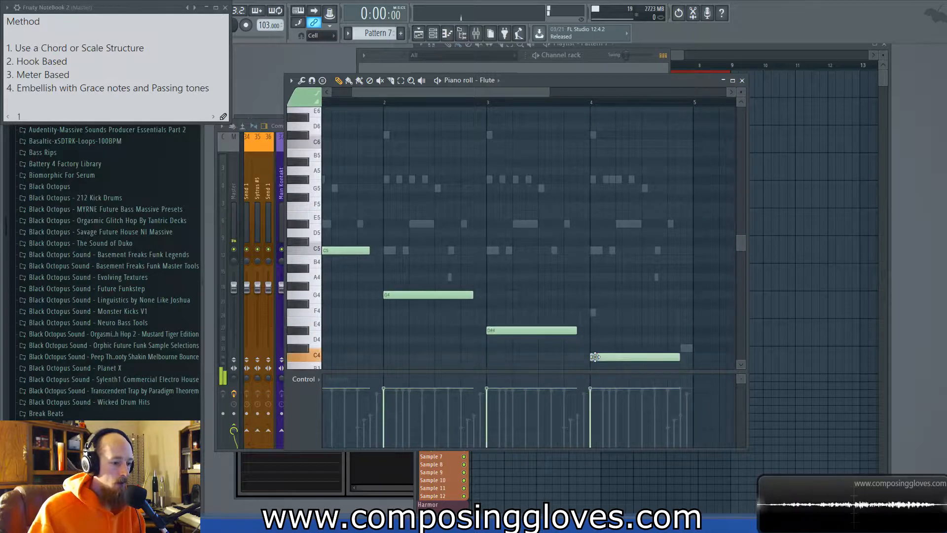
Play back and review the four-note descending line in the Flute piano roll.
scroll(434, 293, down, 1)
scroll(445, 282, down, 1)
key(space)
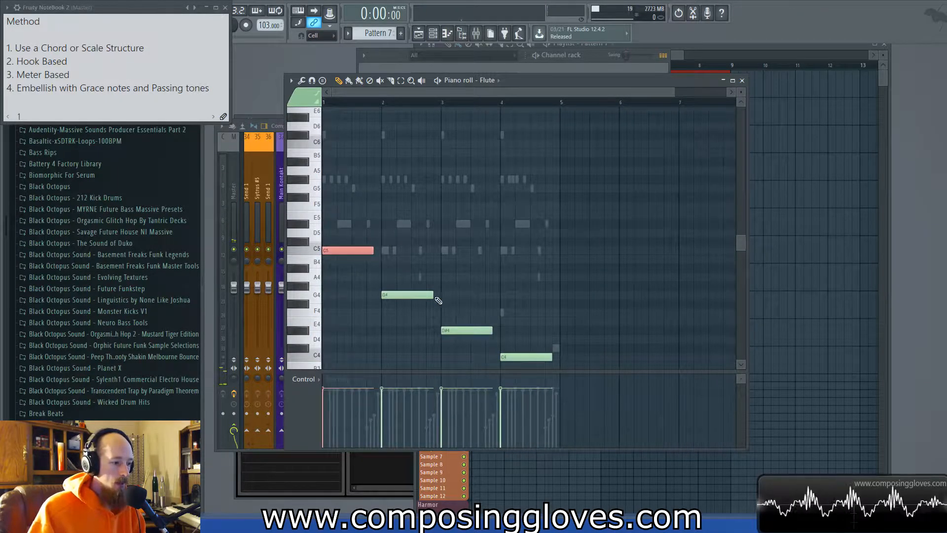
scroll(482, 257, up, 1)
click(537, 264)
right_click(538, 264)
scroll(493, 266, down, 1)
scroll(424, 197, up, 1)
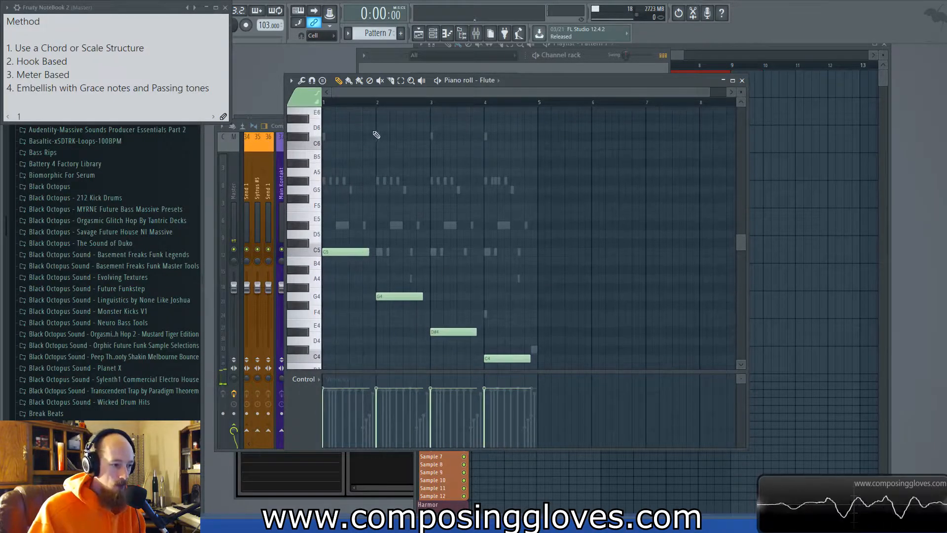
Highlight bars 3 to 4 and bar 2 of the Flute line, and clear the selection.
drag(368, 103, 324, 102)
drag(431, 102, 538, 104)
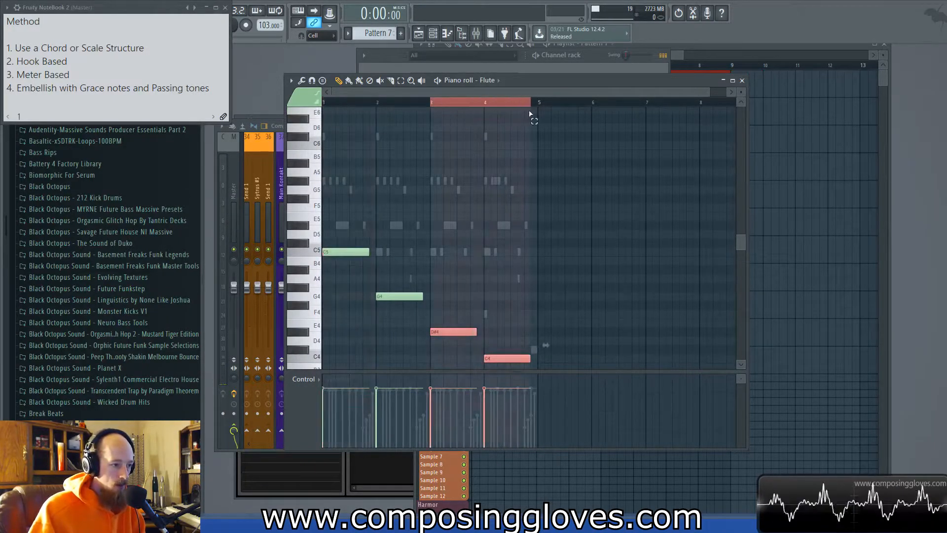
drag(432, 102, 379, 119)
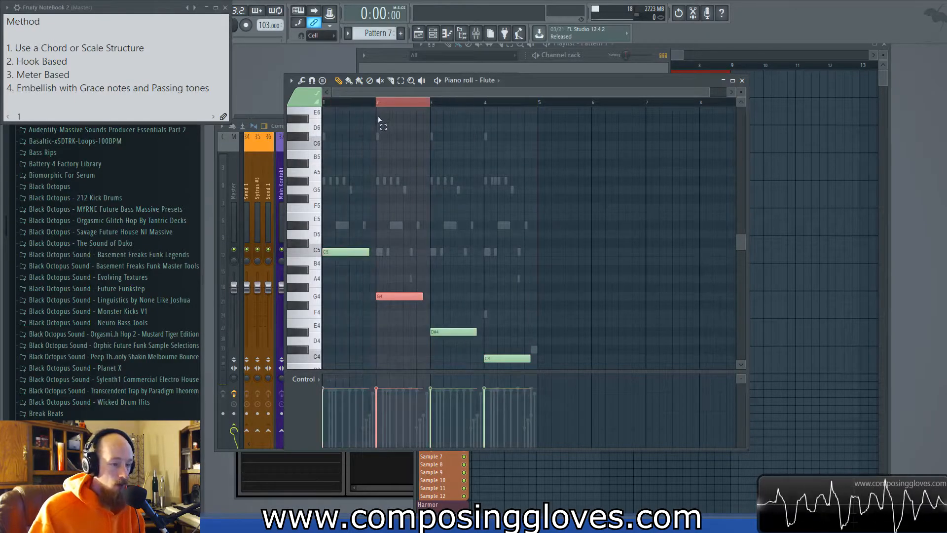
key(ctrl+d)
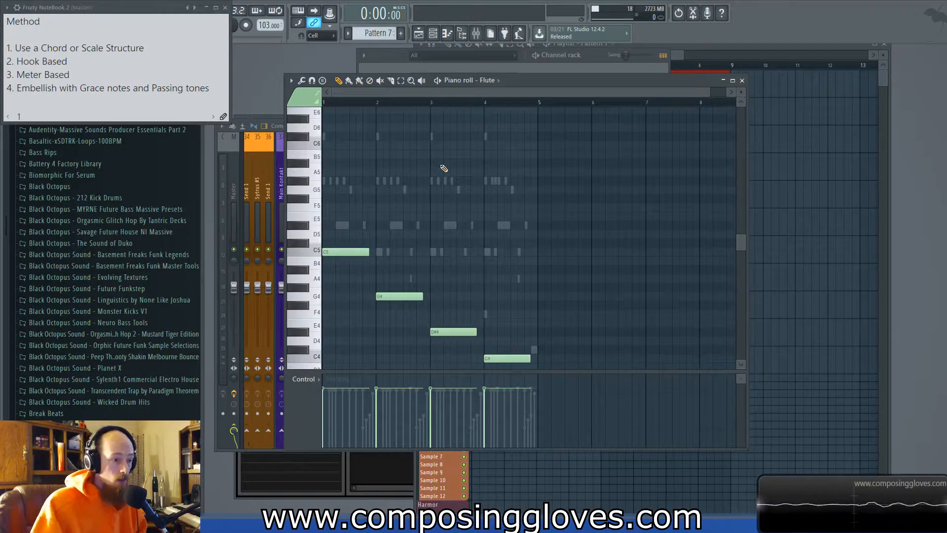
Close the Flute piano roll and highlight "Hook Based" in the notebook's Method list.
click(743, 81)
drag(144, 51, 18, 60)
click(71, 63)
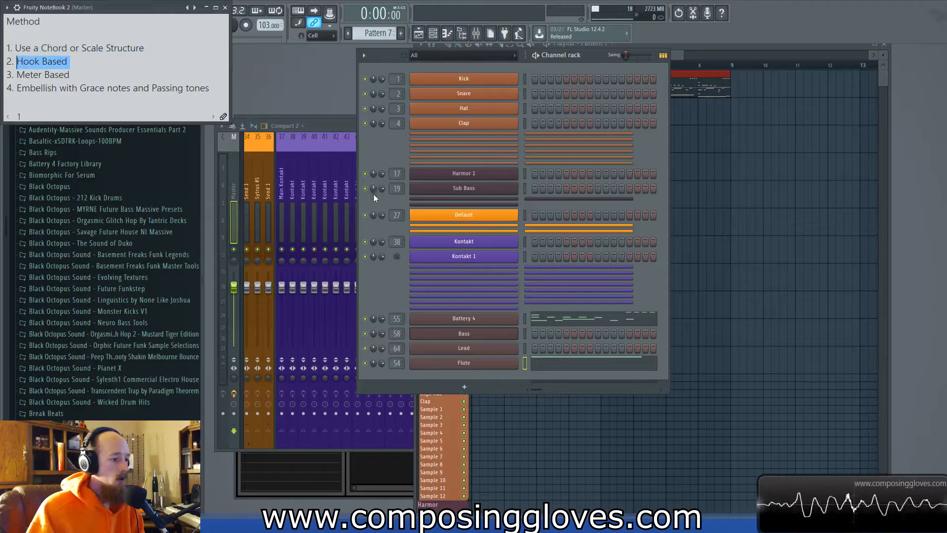
Open the Lead channel's Reaktor instrument to check its sound, close it, and open the Lead piano roll.
click(186, 60)
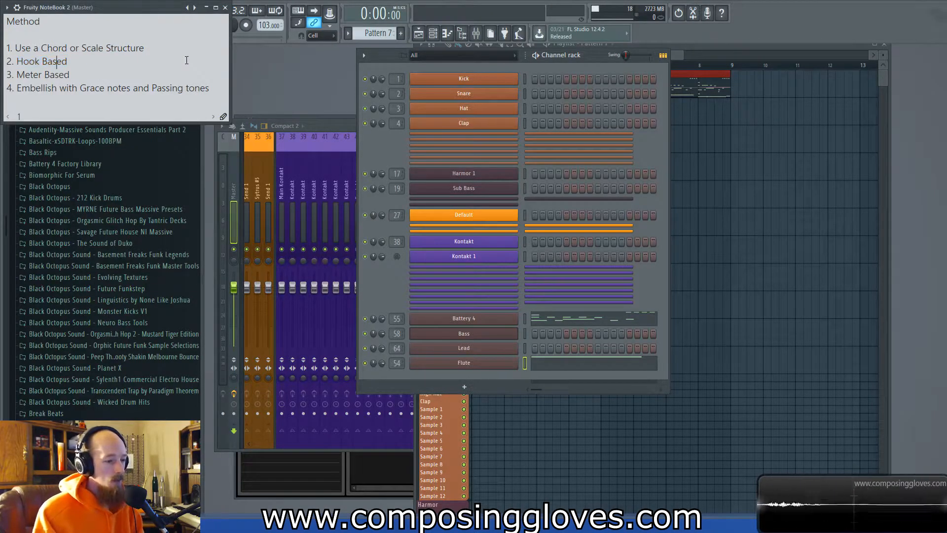
click(149, 47)
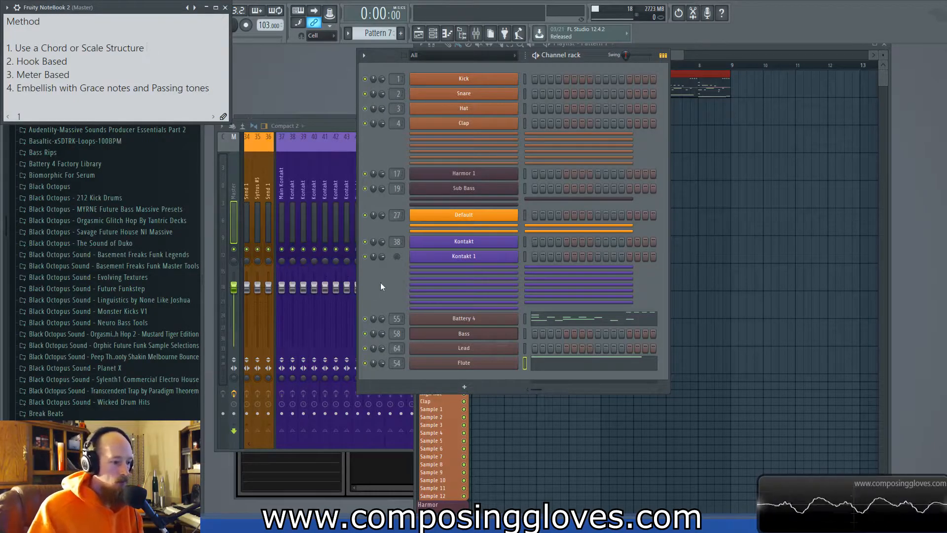
click(485, 348)
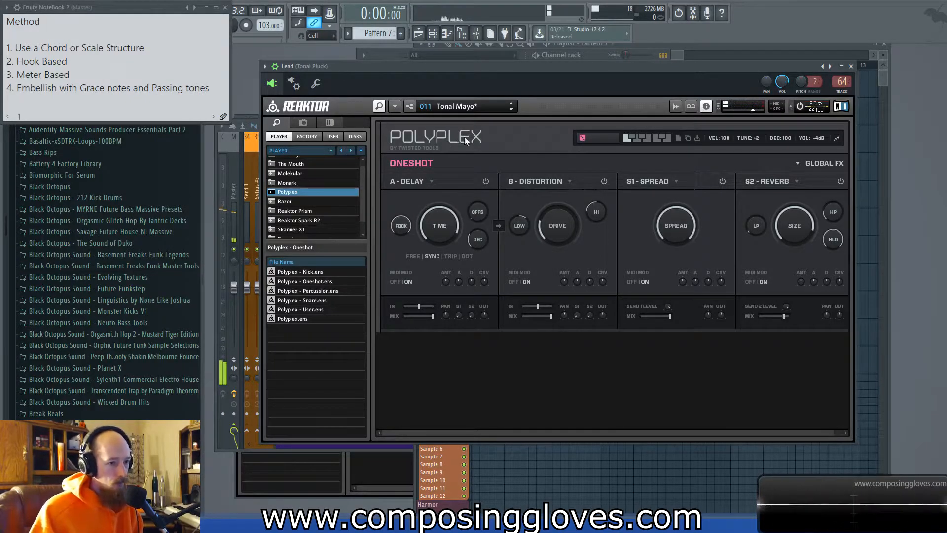
click(851, 65)
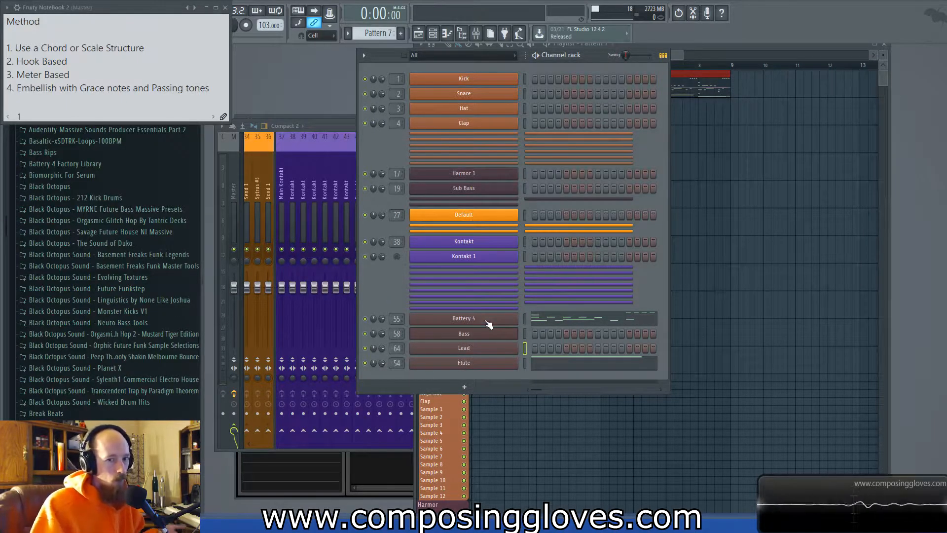
right_click(493, 346)
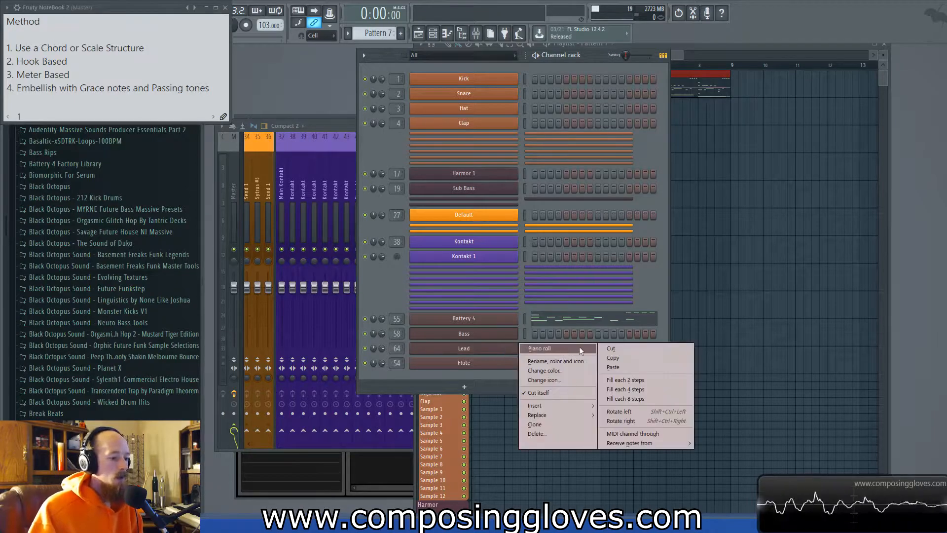
click(543, 348)
scroll(434, 269, up, 2)
scroll(463, 265, down, 3)
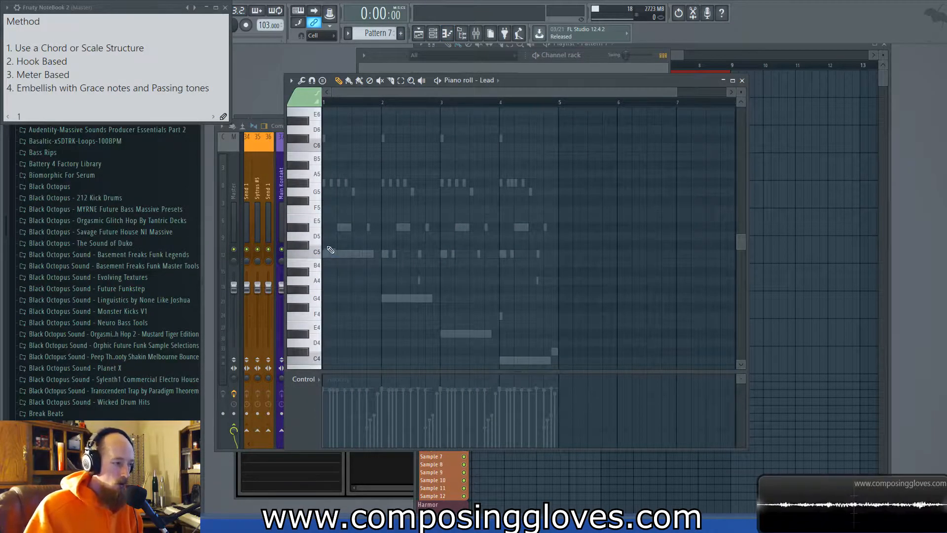
scroll(364, 239, up, 3)
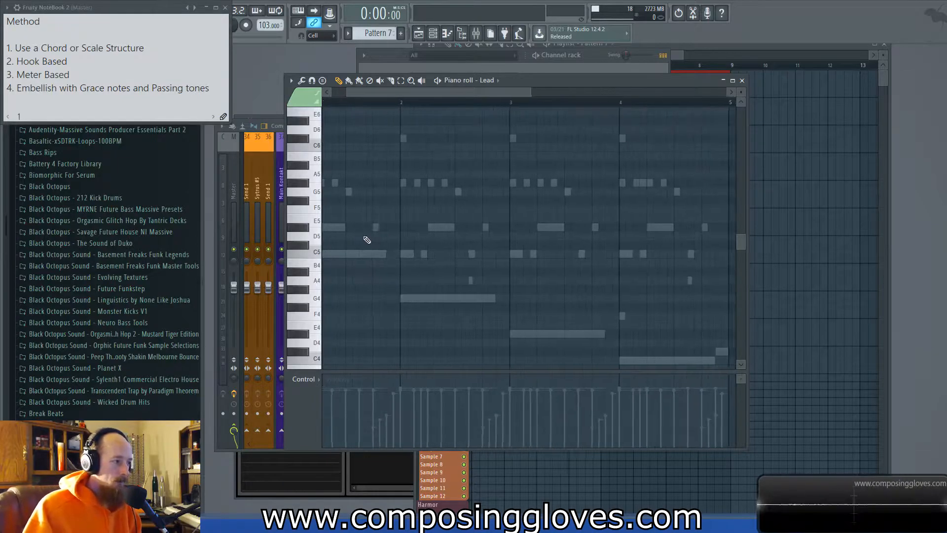
Under "Hook Based" in the notebook, add the indented sub-item "a. Write a note on the chord on the beat".
click(99, 60)
key(Return)
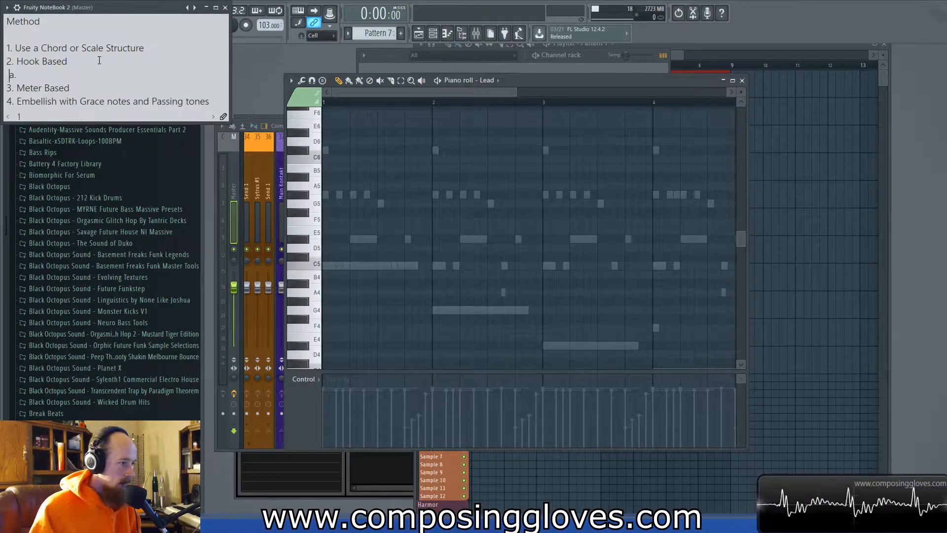
key(Right)
key(Right)
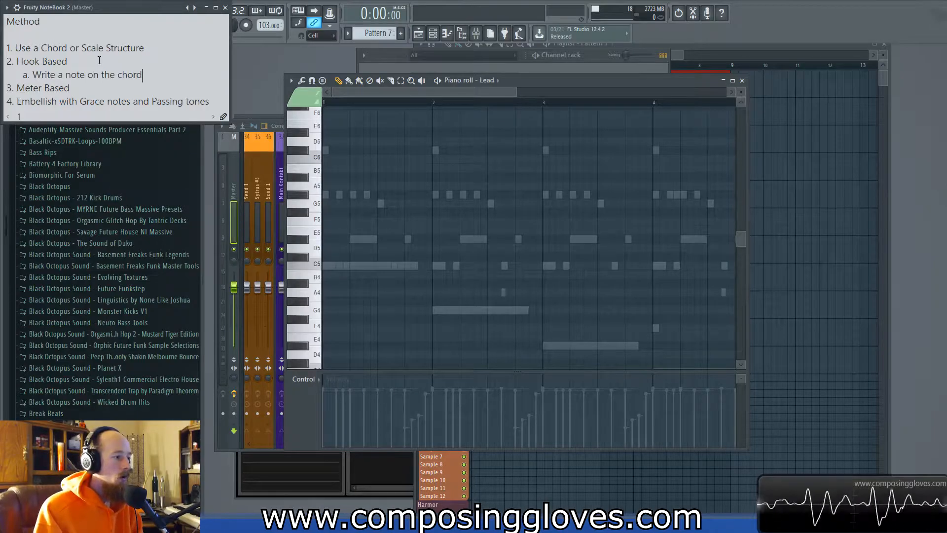
text(at)
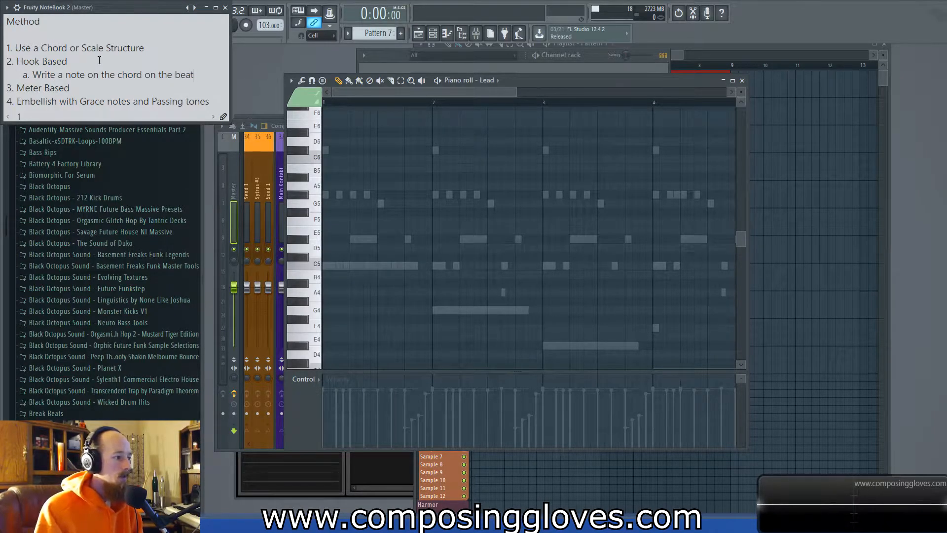
Add the notebook sub-item "b. Emblish said note" and enlarge the notebook window to show the whole Method list.
key(Return)
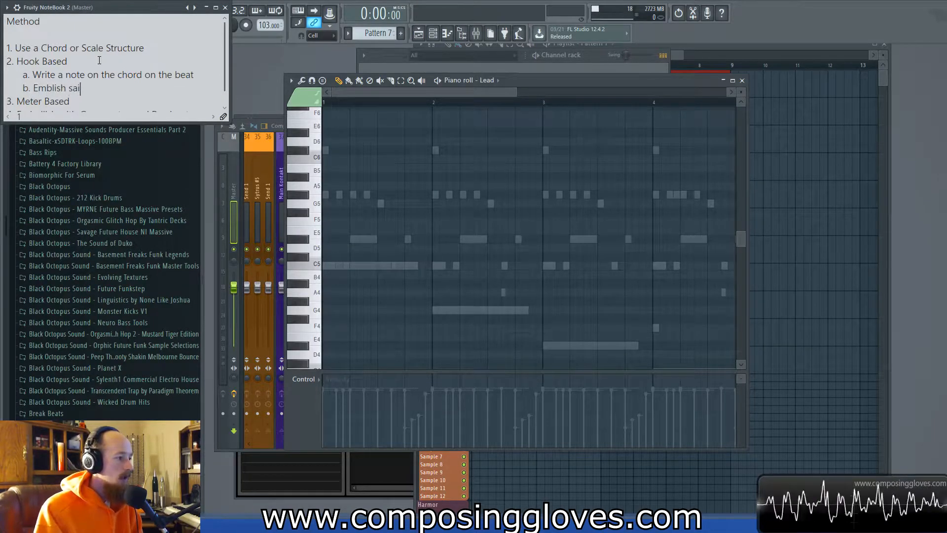
key(Return)
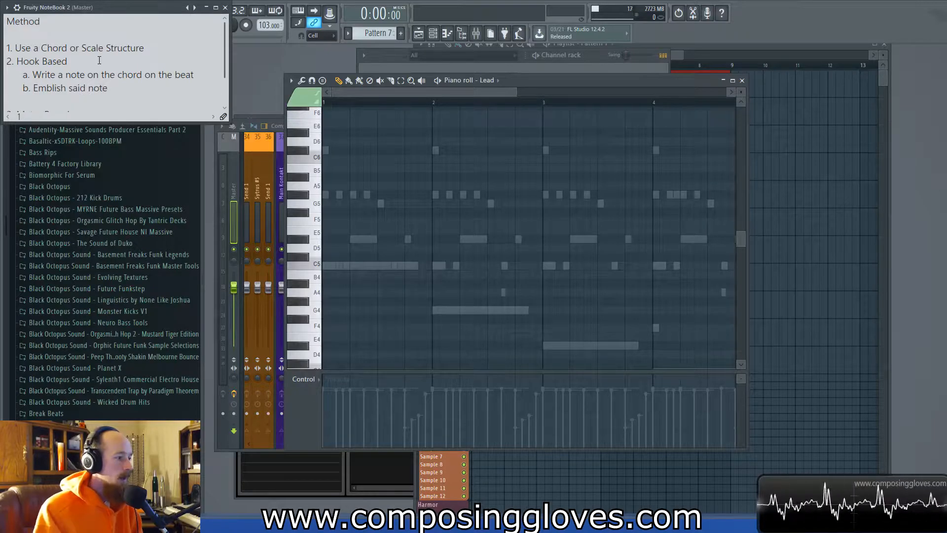
key(BackSpace)
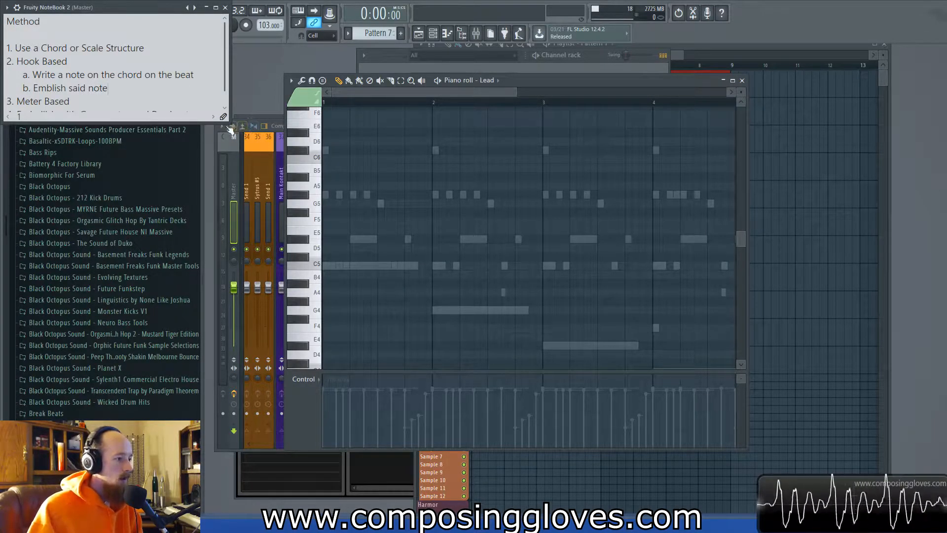
drag(230, 123, 228, 144)
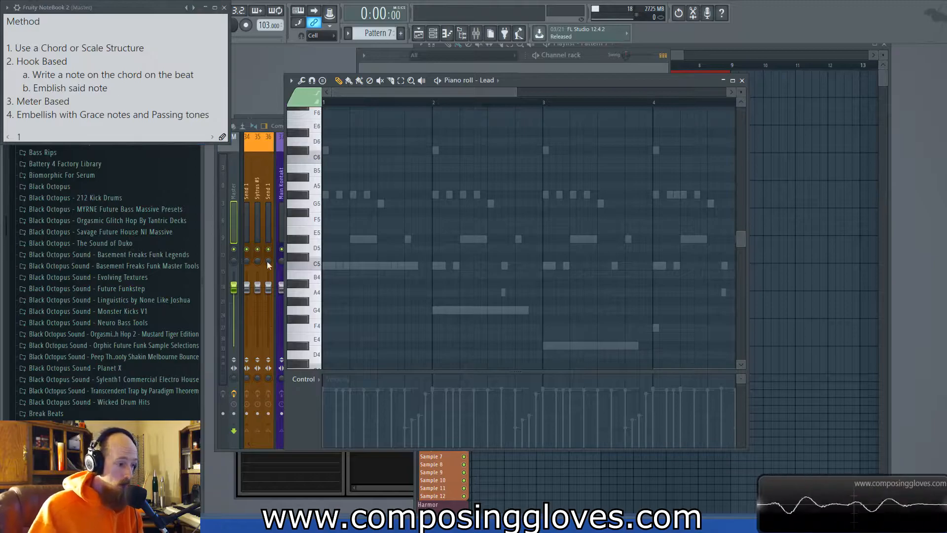
In the Lead piano roll, place C6, G5, G5 and D#5 notes at the starts of bars 1 to 4.
drag(329, 158, 328, 150)
right_click(331, 151)
click(326, 159)
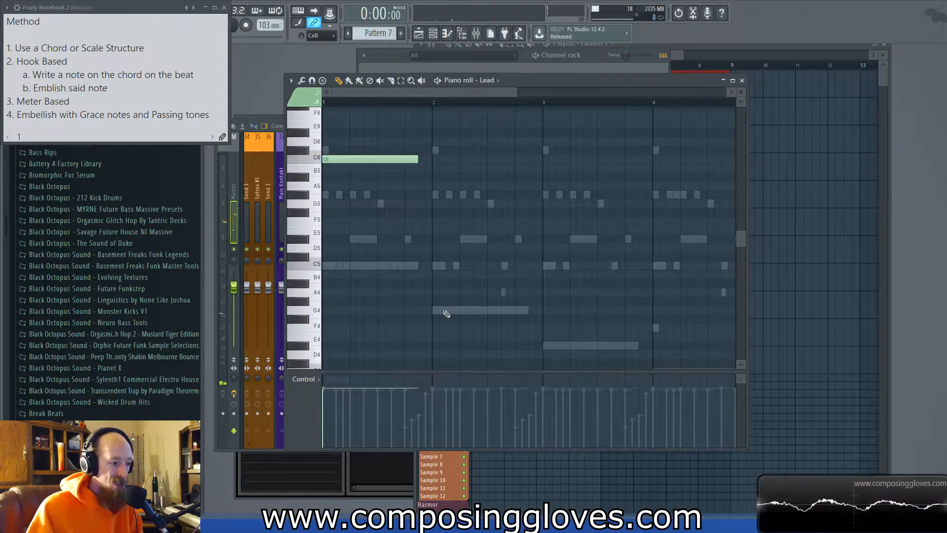
click(442, 204)
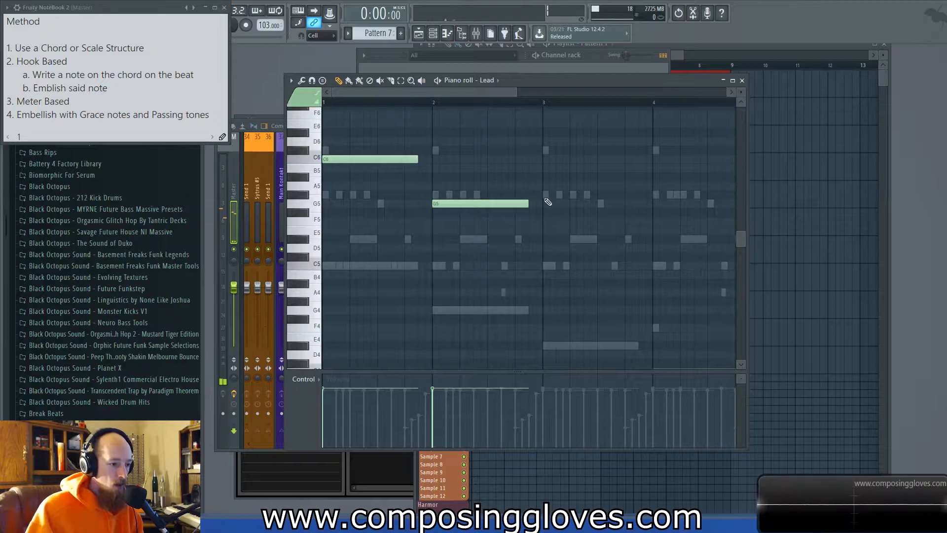
click(548, 204)
scroll(567, 222, right, 3)
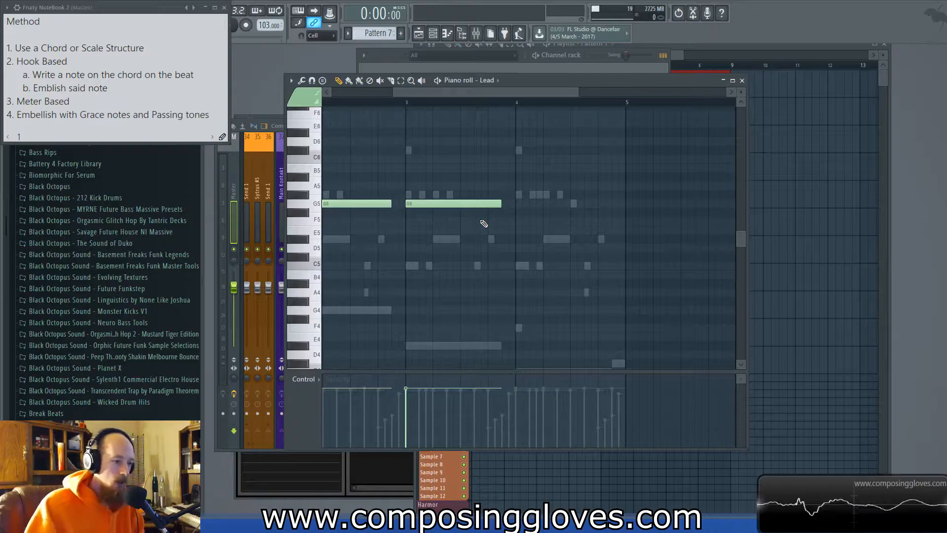
click(516, 240)
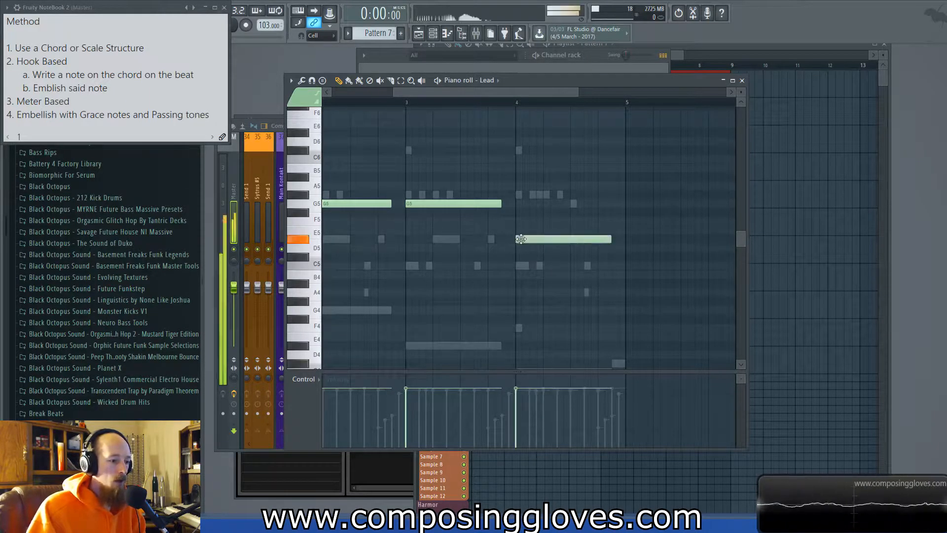
Shorten the D#5 note in bar 4 and add a short G5 note filling the last beat of that bar.
drag(532, 226, 562, 245)
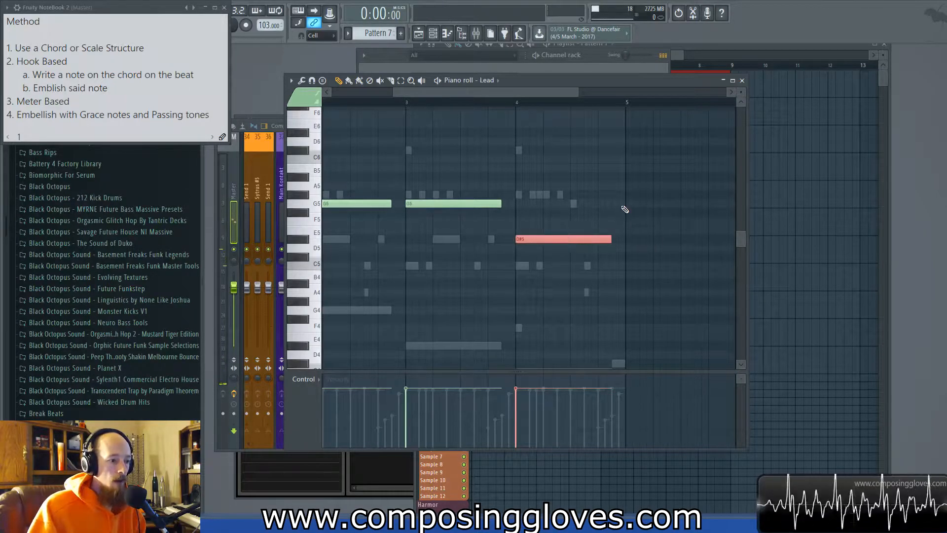
drag(610, 238, 592, 238)
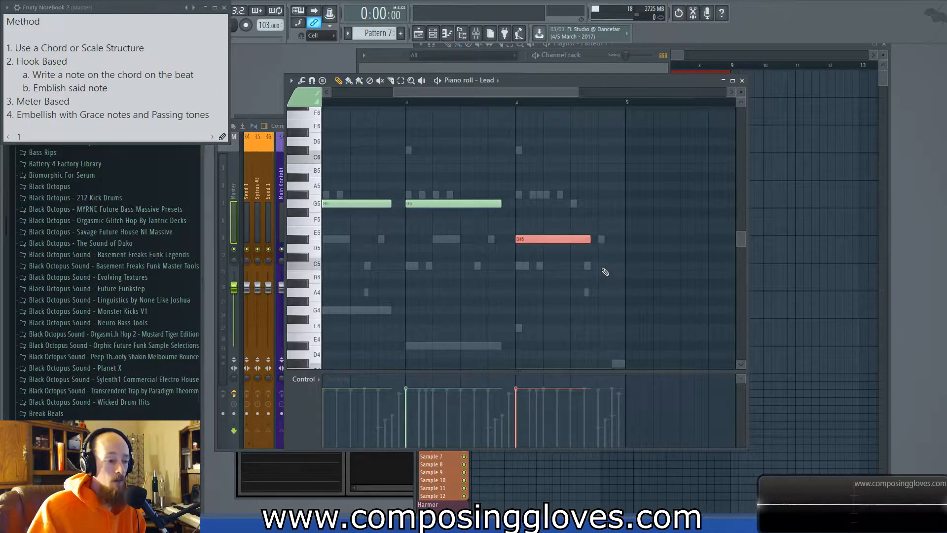
click(599, 204)
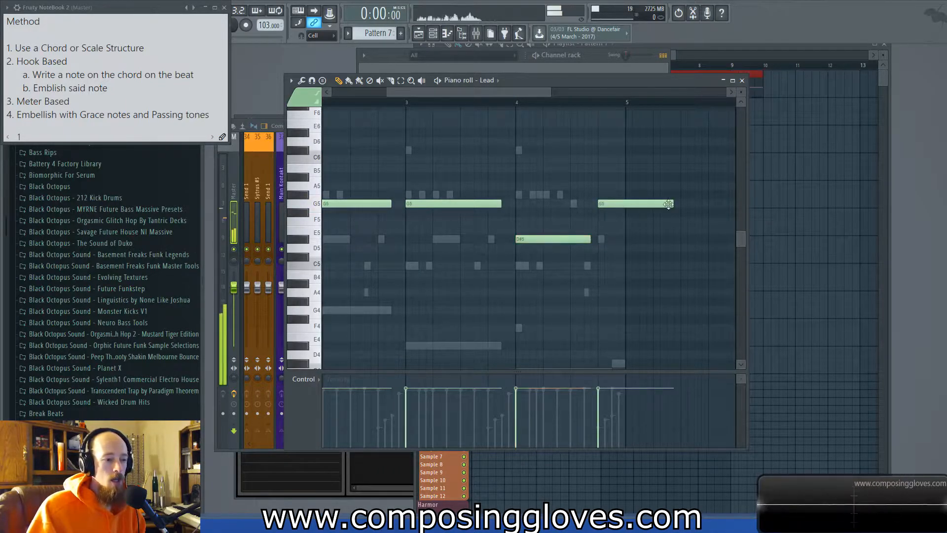
drag(672, 204, 621, 205)
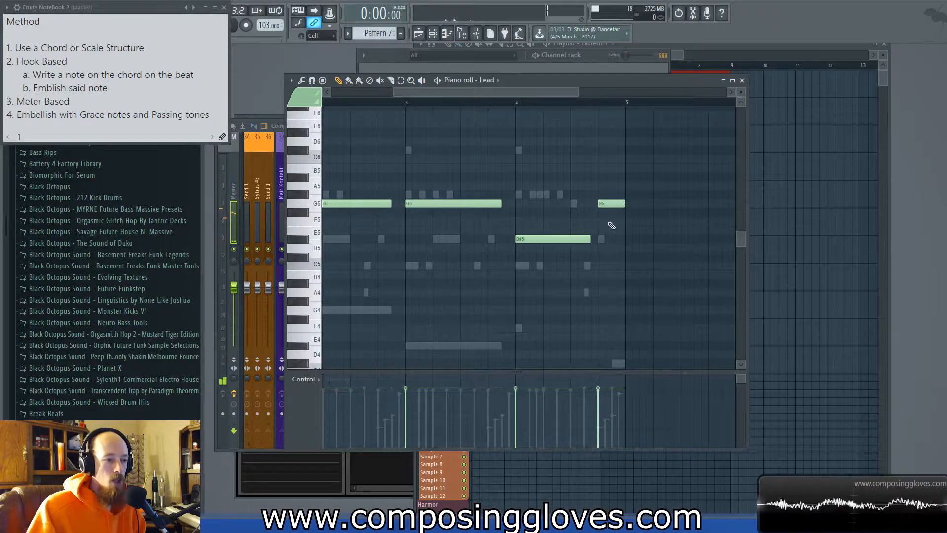
Examine the Lead line against the ghost notes of the other channels and play back the pattern.
click(610, 203)
scroll(609, 228, up, 2)
scroll(604, 215, up, 3)
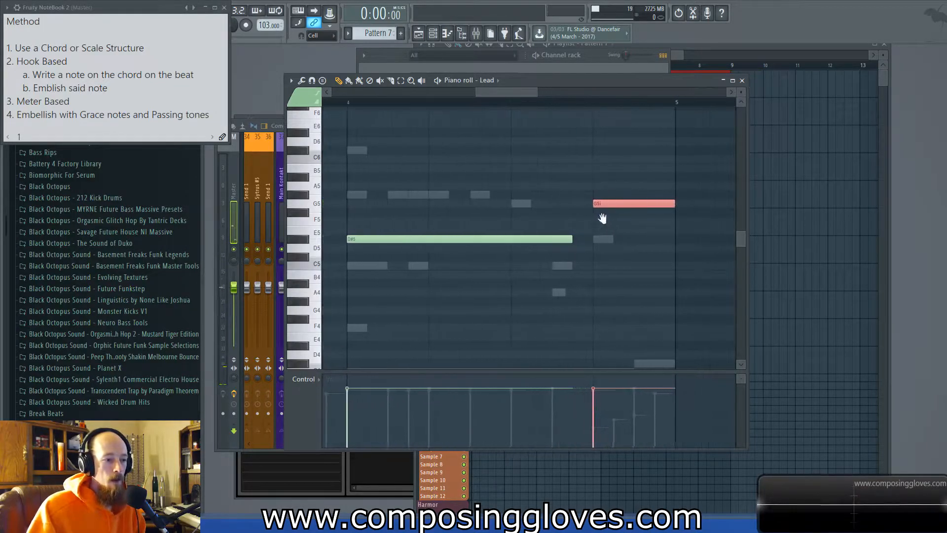
scroll(644, 222, down, 4)
drag(636, 195, 656, 223)
scroll(655, 223, down, 3)
drag(599, 203, 631, 242)
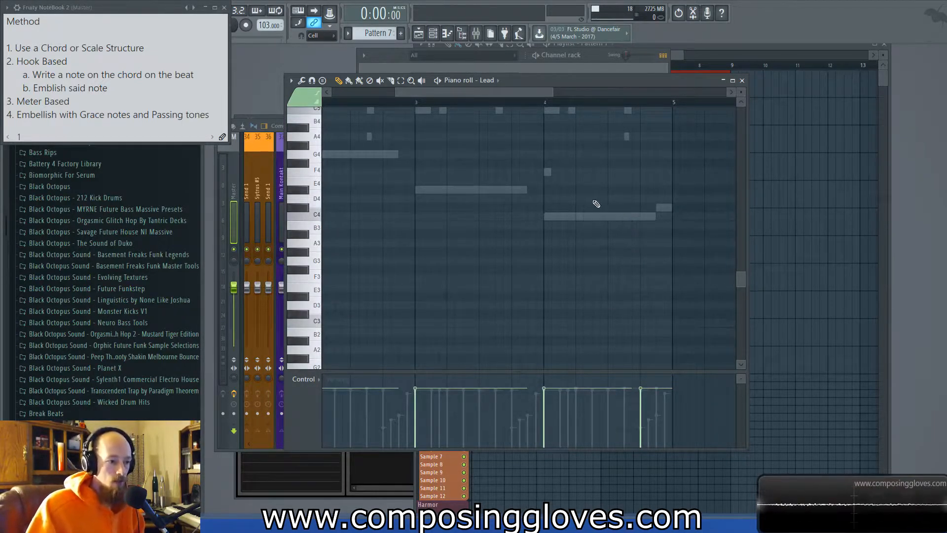
scroll(595, 201, up, 3)
drag(634, 195, 693, 253)
drag(537, 207, 611, 211)
scroll(610, 211, down, 3)
click(337, 166)
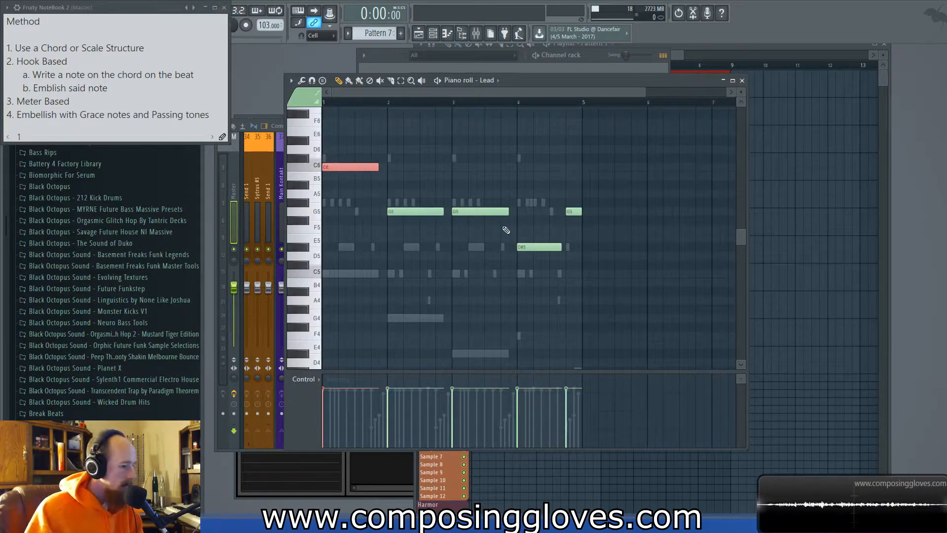
key(space)
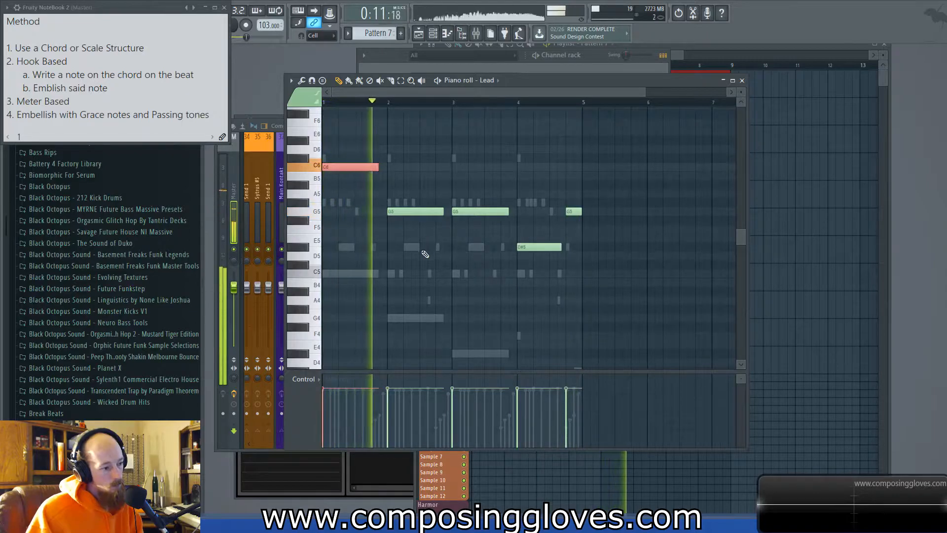
key(space)
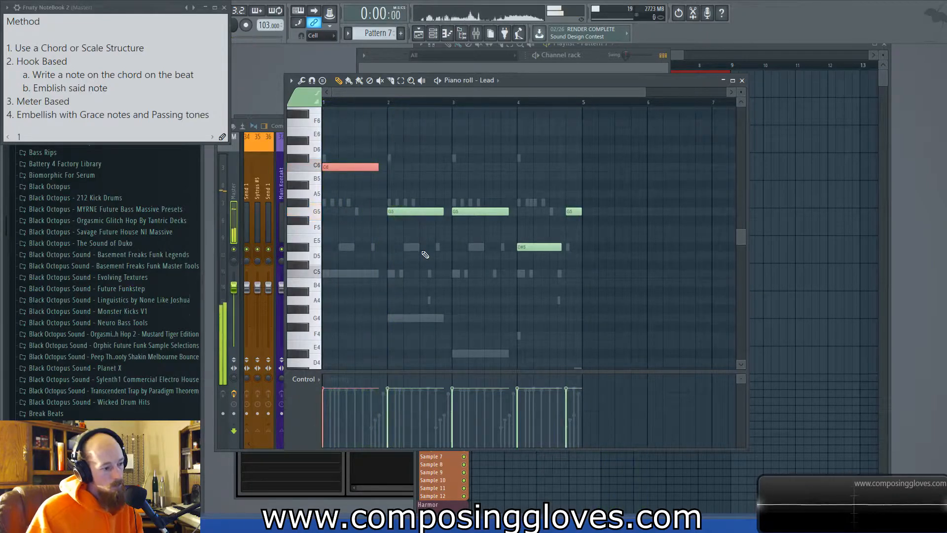
Switch the piano roll to the Flute channel and show its channel pitch automation.
double_click(359, 274)
click(303, 379)
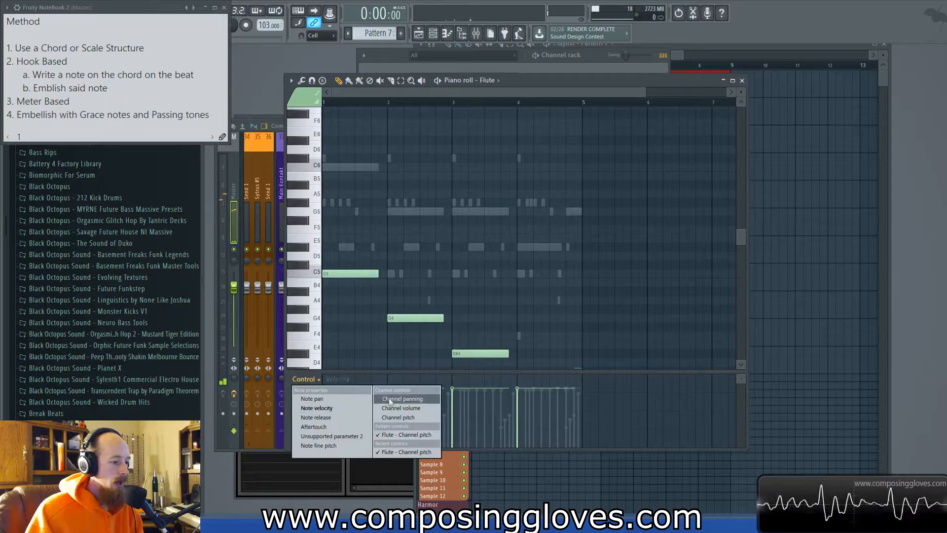
click(427, 433)
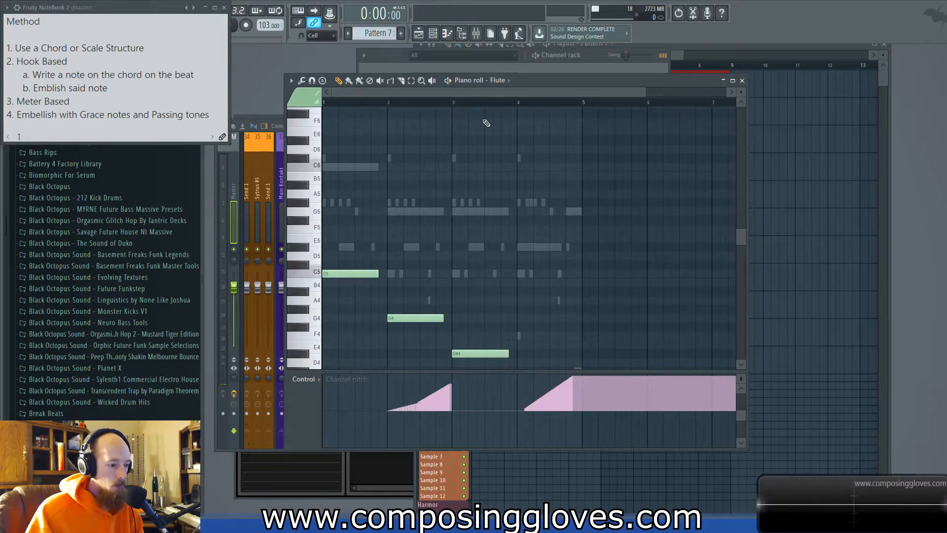
Move the Flute notes in bars 1 and 3 to C4 and play back the pattern.
scroll(466, 266, down, 4)
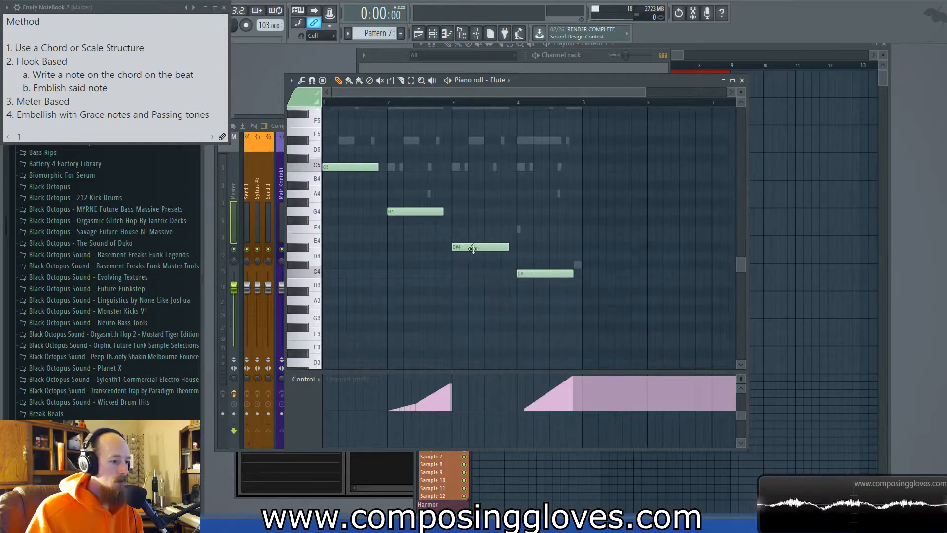
drag(473, 248, 478, 273)
drag(361, 194, 611, 345)
ctrl+click(511, 243)
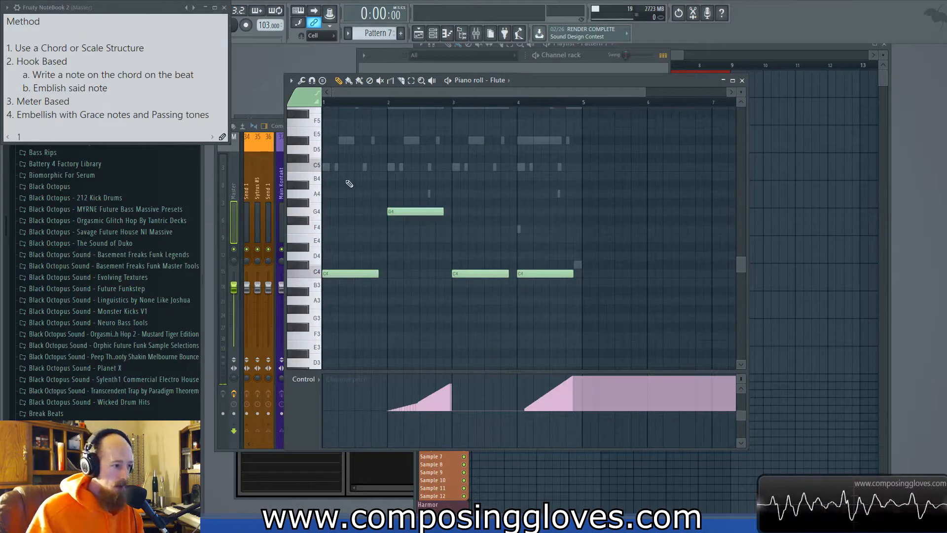
key(space)
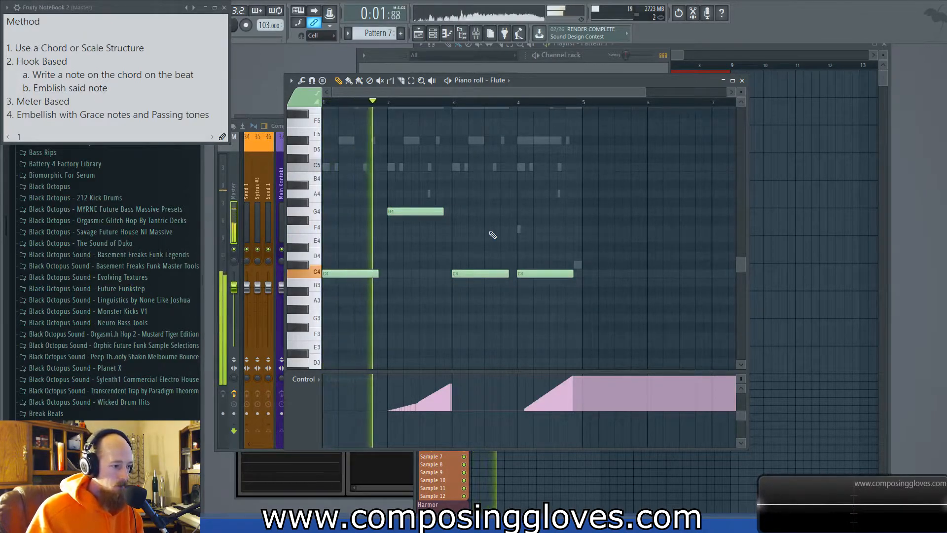
key(space)
Lower the Flute's bar 2 note to G3 and its C notes to C3, and play back the pattern.
drag(398, 211, 399, 318)
scroll(396, 231, down, 3)
drag(327, 199, 319, 228)
key(ctrl+Down)
key(space)
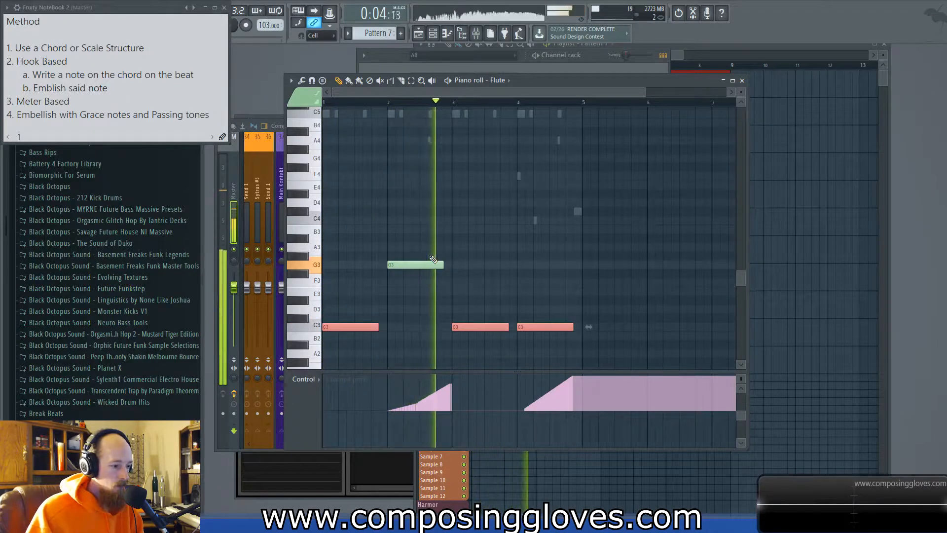
key(space)
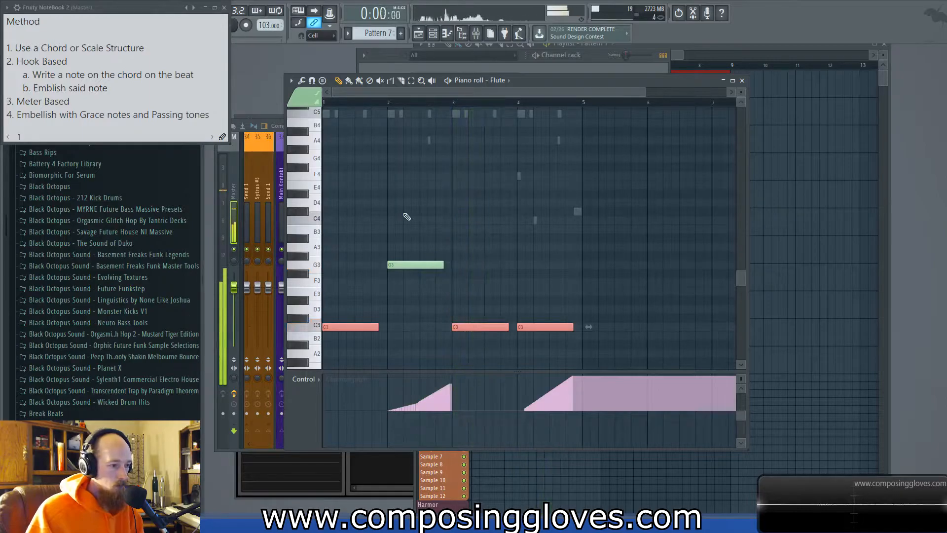
Switch the piano roll back to the Lead channel's notes.
scroll(402, 215, up, 9)
right_click(346, 247)
right_click(346, 247)
scroll(361, 235, down, 1)
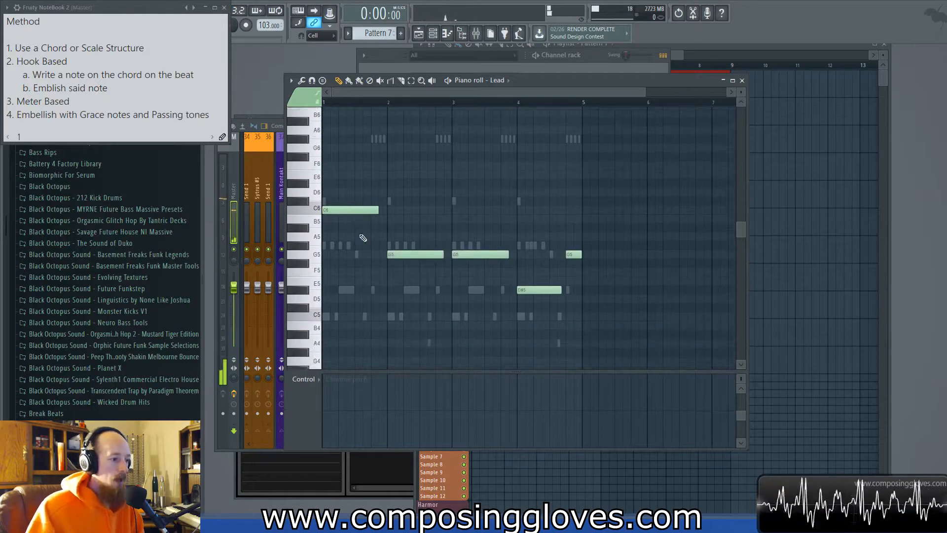
Highlight item b, "Emblish said note", in the notebook's Hook Based method.
scroll(363, 238, down, 1)
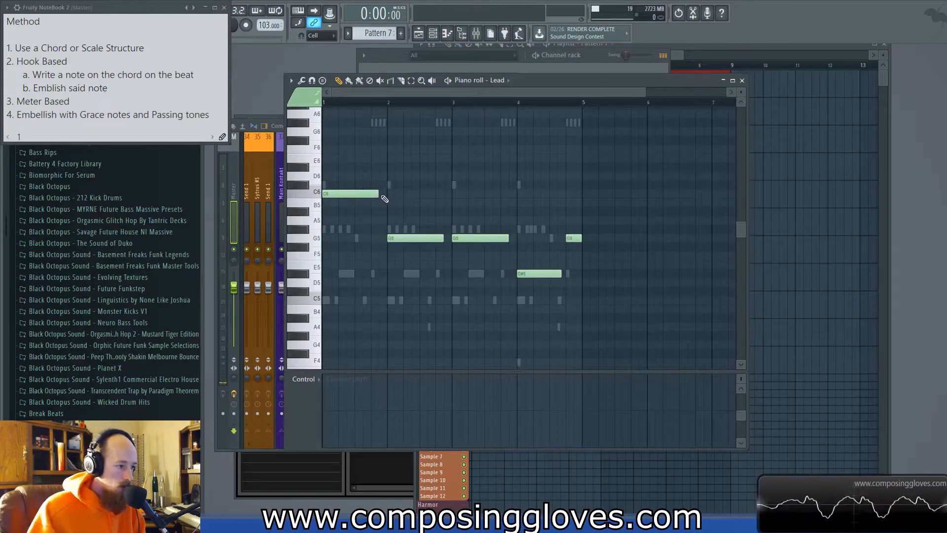
drag(127, 92, 42, 89)
click(66, 89)
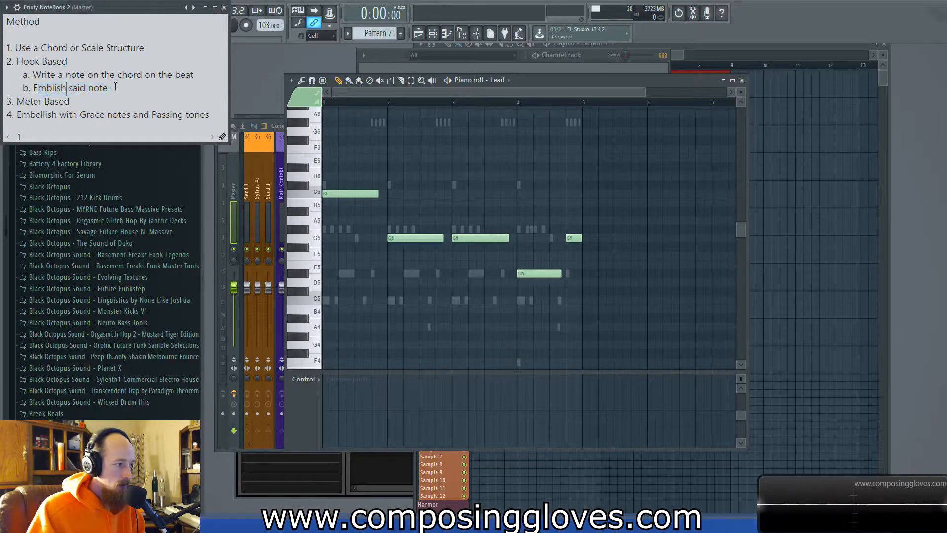
Shorten the Lead's C6 note in bar 1 and add an A#5 note at the end of the bar.
click(386, 187)
right_click(385, 185)
scroll(381, 215, up, 3)
drag(381, 212, 353, 242)
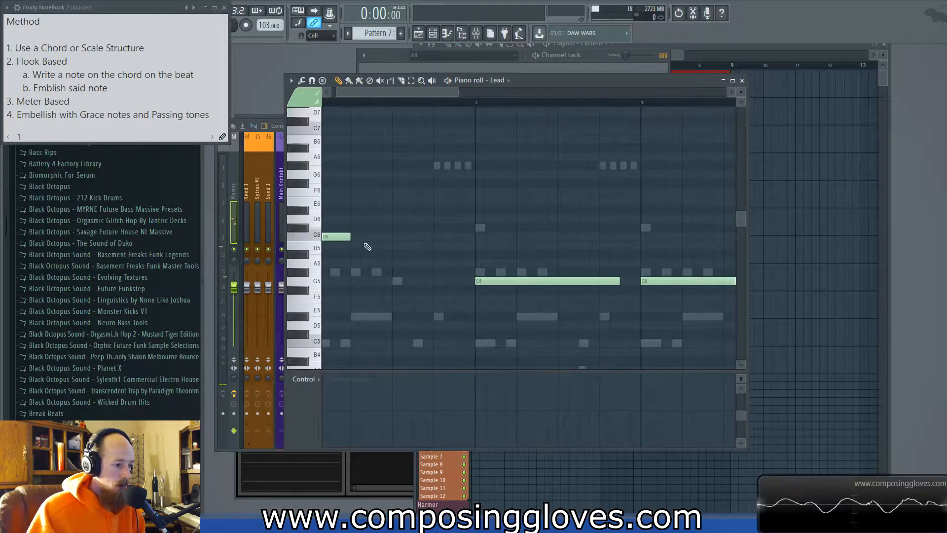
scroll(442, 203, down, 3)
scroll(455, 193, down, 1)
drag(356, 172, 390, 176)
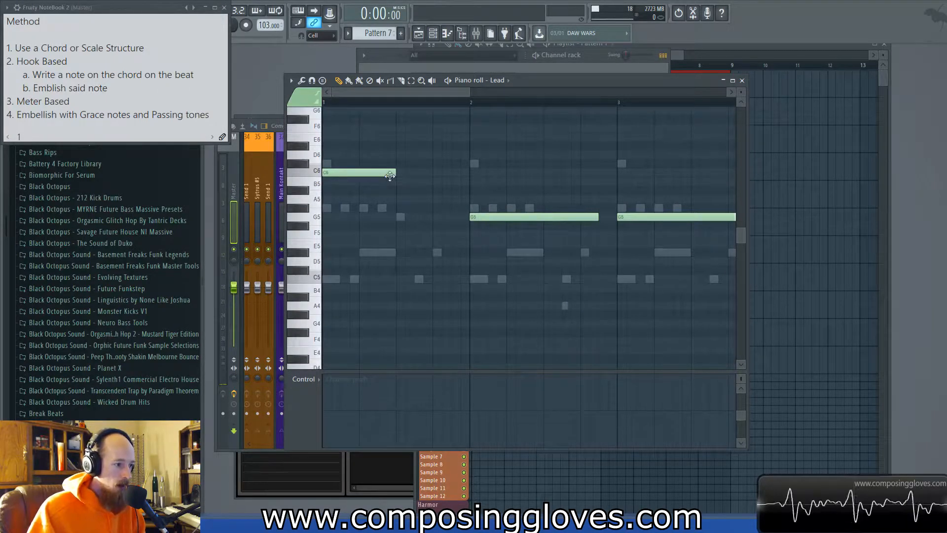
click(408, 200)
mouse_move(458, 191)
mouse_down()
mouse_move(457, 183)
mouse_move(423, 191)
mouse_move(447, 189)
mouse_up()
Extend bar 1's C6 note to three beats so it meets the A#5 note, and play back the pattern.
key(space)
key(space)
drag(396, 172, 433, 177)
key(space)
scroll(446, 185, down, 2)
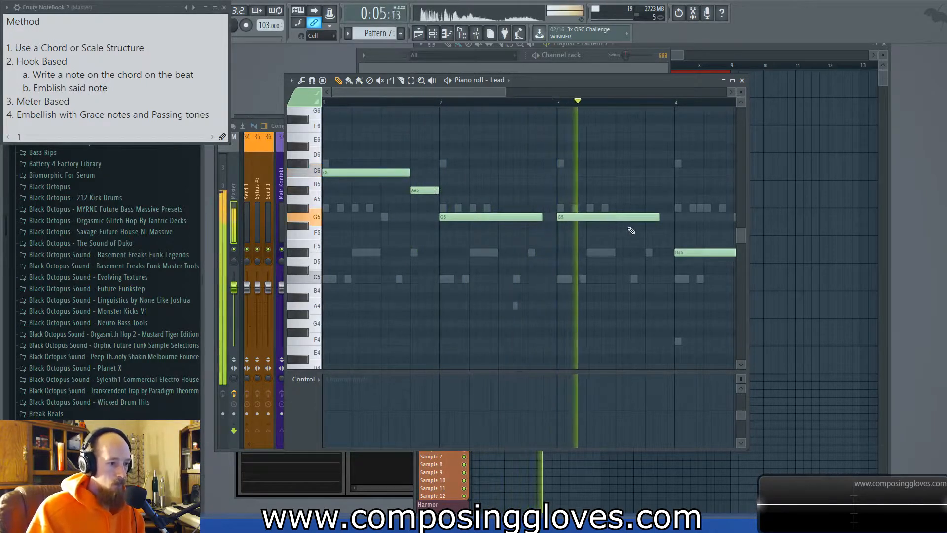
key(space)
Shorten bar 3's G5 note to three beats, add a one-beat G#5 note after it, and play back that passage.
drag(659, 217, 645, 217)
click(649, 208)
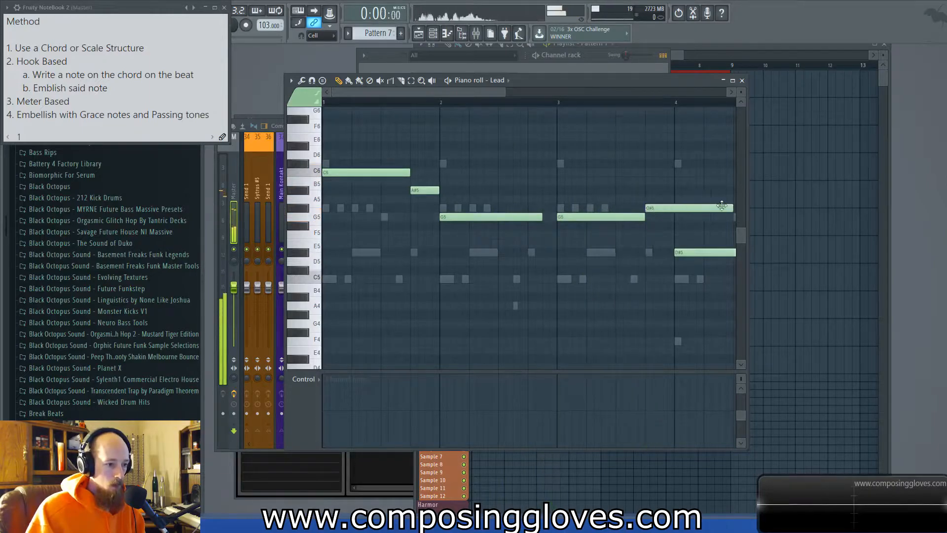
scroll(664, 206, right, 3)
drag(573, 206, 516, 206)
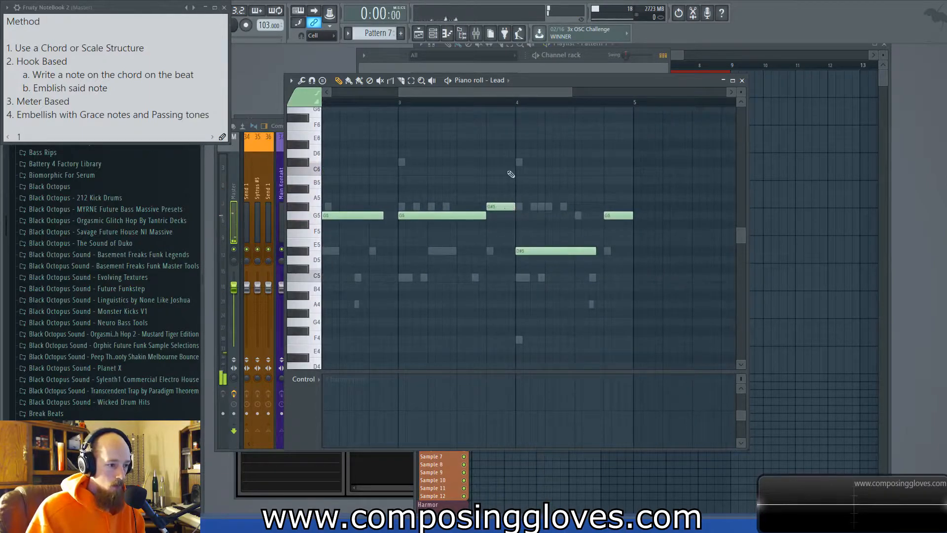
click(489, 103)
key(space)
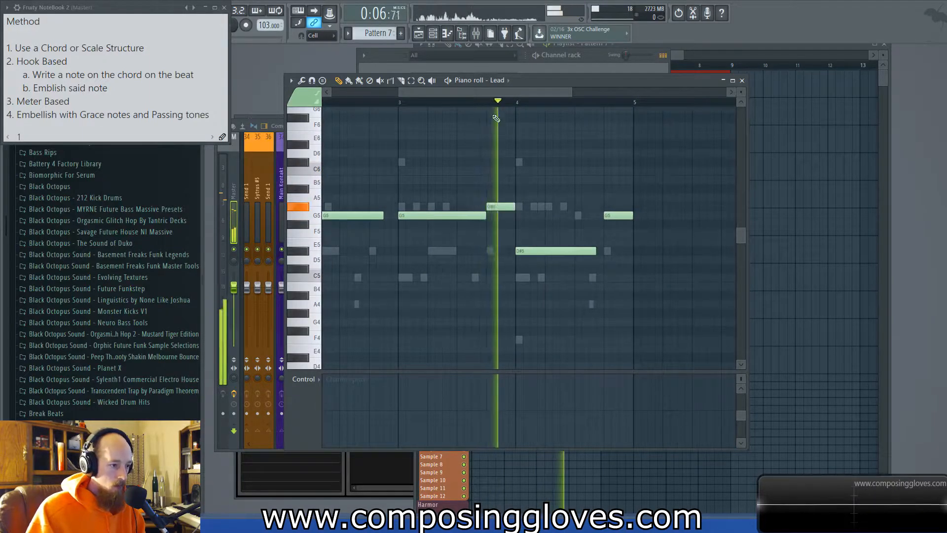
key(space)
Rewrite bar 4 as a descending D#5, D5, C5 line with a two-beat D#5, removing the closing G5 note.
drag(595, 252, 573, 252)
click(596, 259)
mouse_move(632, 260)
mouse_down()
mouse_move(609, 261)
mouse_move(618, 260)
mouse_up()
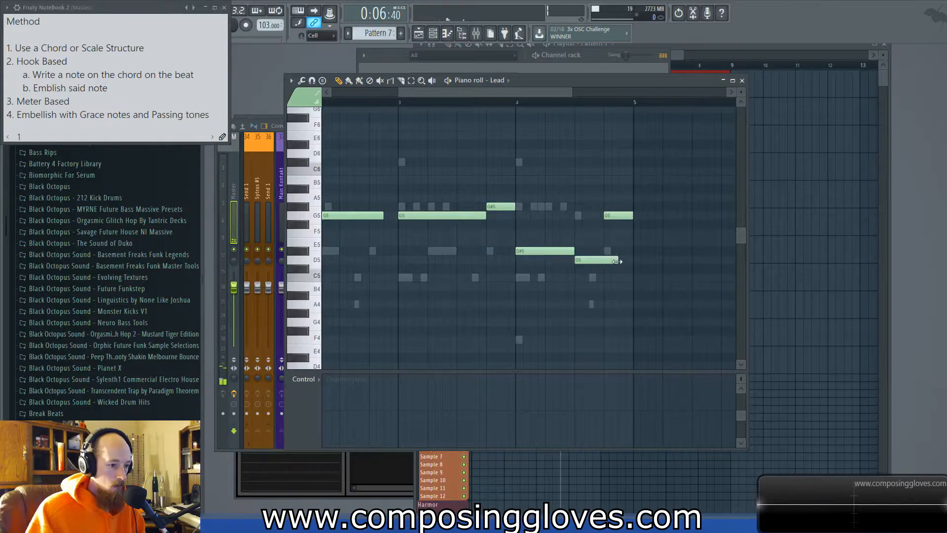
right_click(621, 216)
click(625, 277)
drag(659, 278, 634, 277)
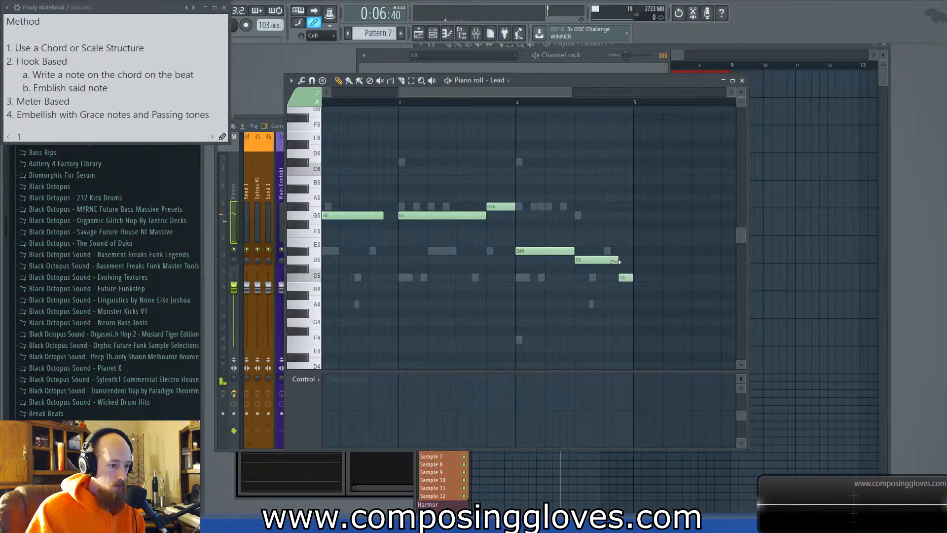
Select the embellishing A#5 note at the end of bar 1 to point it out.
scroll(515, 240, down, 2)
drag(363, 167, 586, 300)
ctrl+click(454, 280)
scroll(385, 245, up, 2)
drag(386, 246, 430, 231)
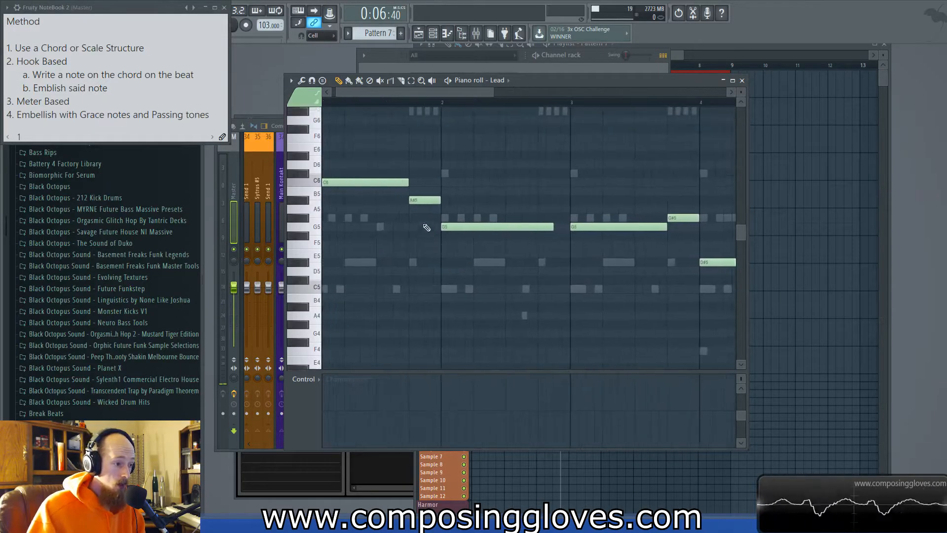
click(491, 227)
ctrl+click(429, 199)
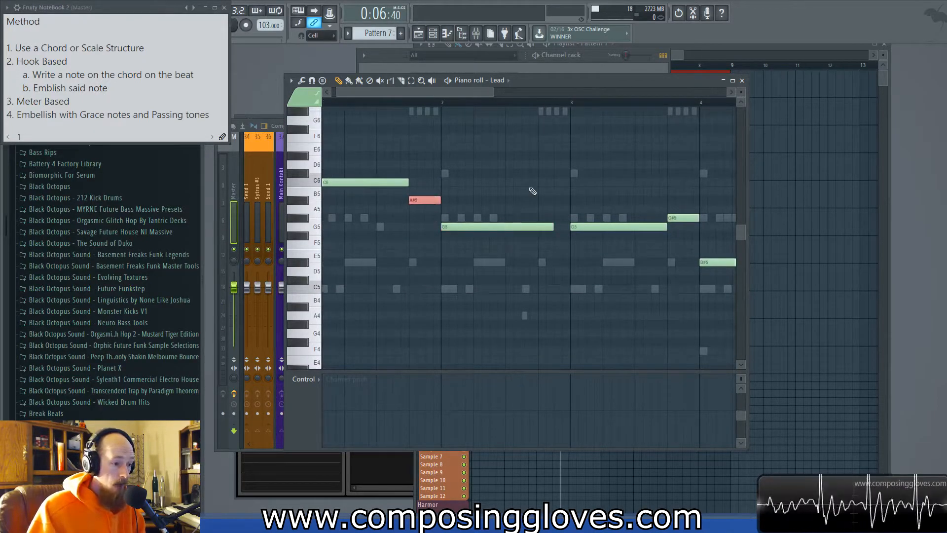
Point out the G#5 note ending bar 3 and the descending notes in bar 4 by selecting them.
drag(702, 260, 535, 247)
drag(494, 208, 517, 242)
ctrl+click(541, 249)
click(498, 215)
click(510, 206)
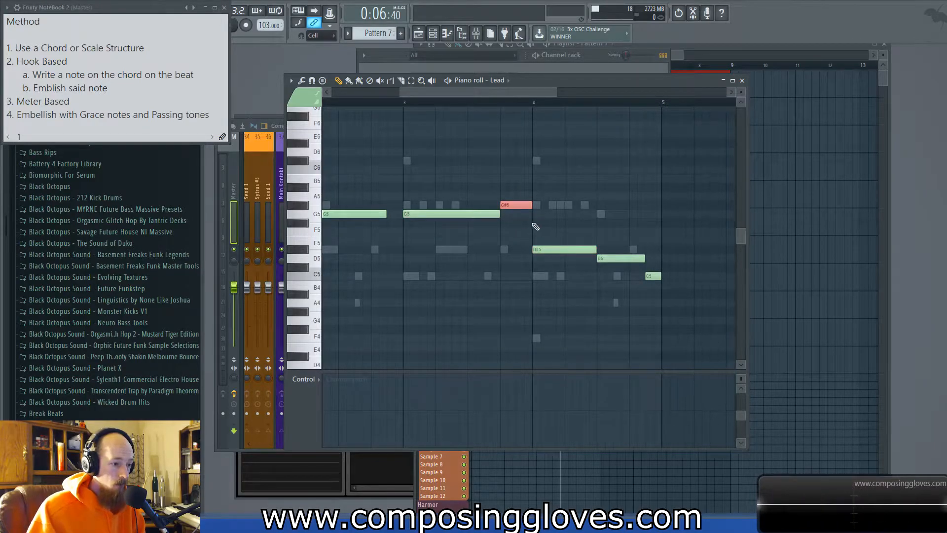
drag(550, 228, 647, 272)
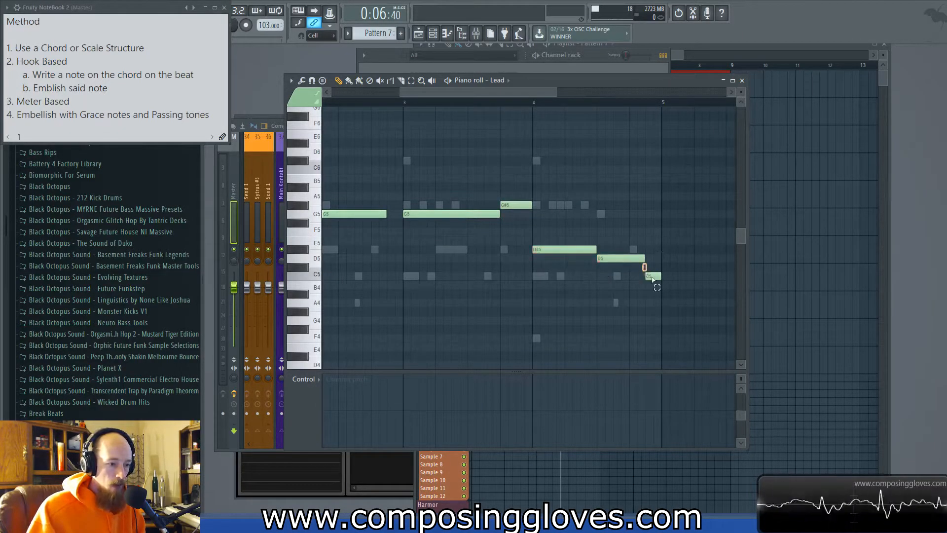
scroll(629, 269, down, 2)
drag(523, 251, 687, 337)
click(637, 264)
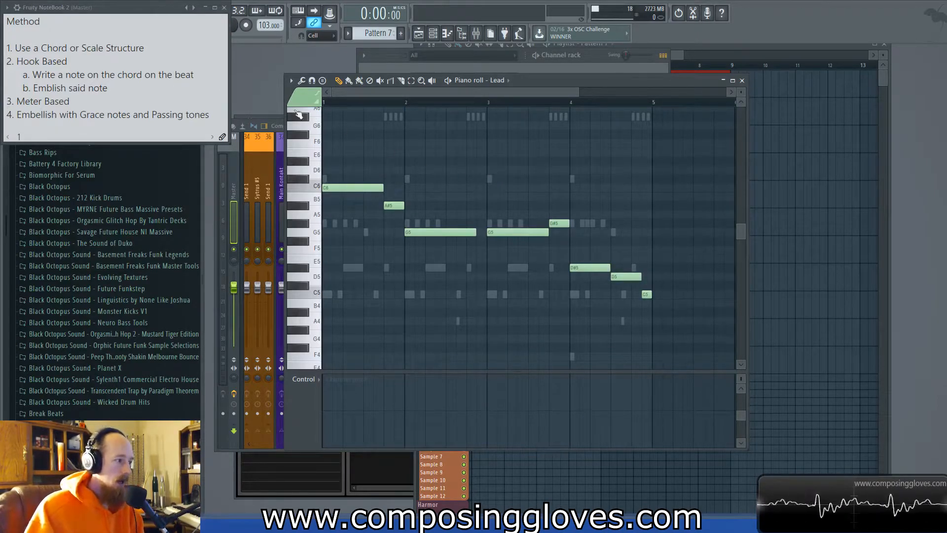
Highlight "said note" in the notebook's item b and play back the embellished melody.
drag(117, 88, 61, 89)
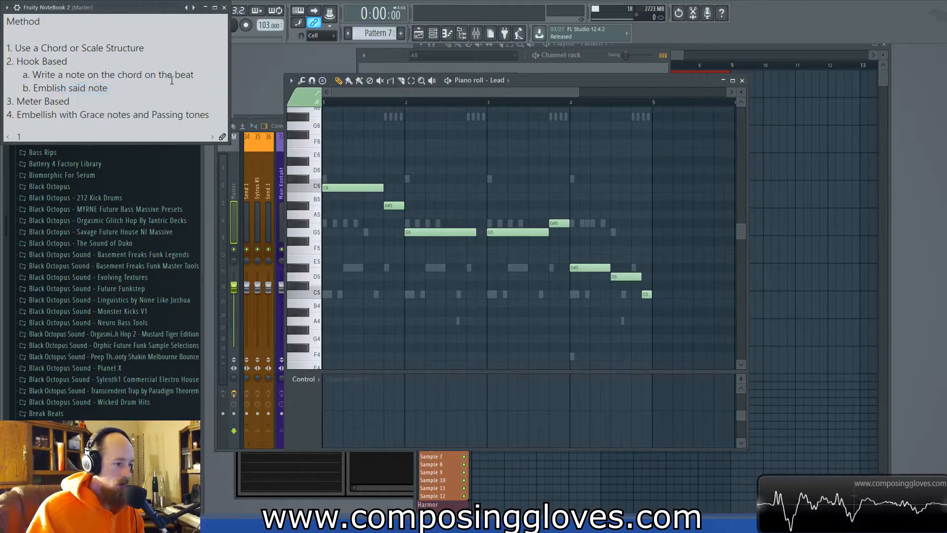
key(space)
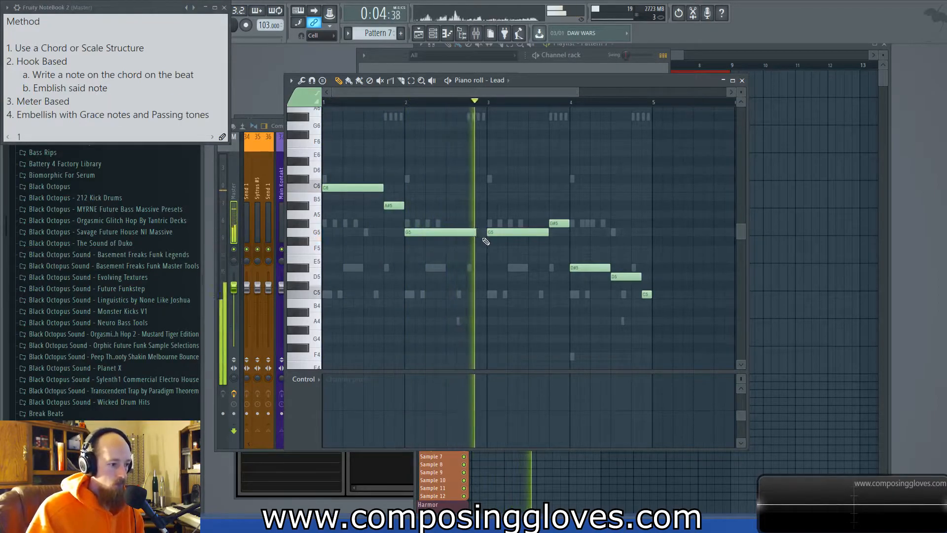
key(space)
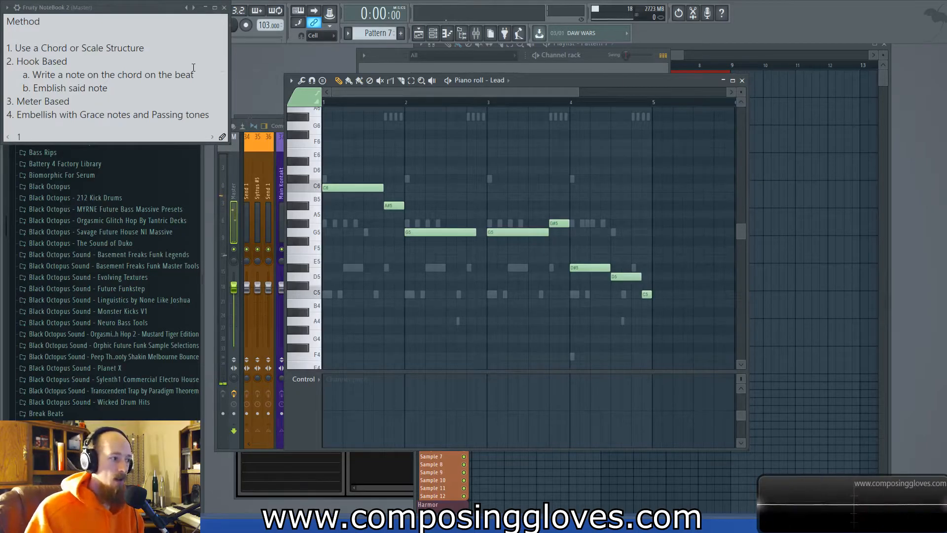
Add a very short F5 grace note under the start of bar 3's G5 note and play it back.
click(491, 250)
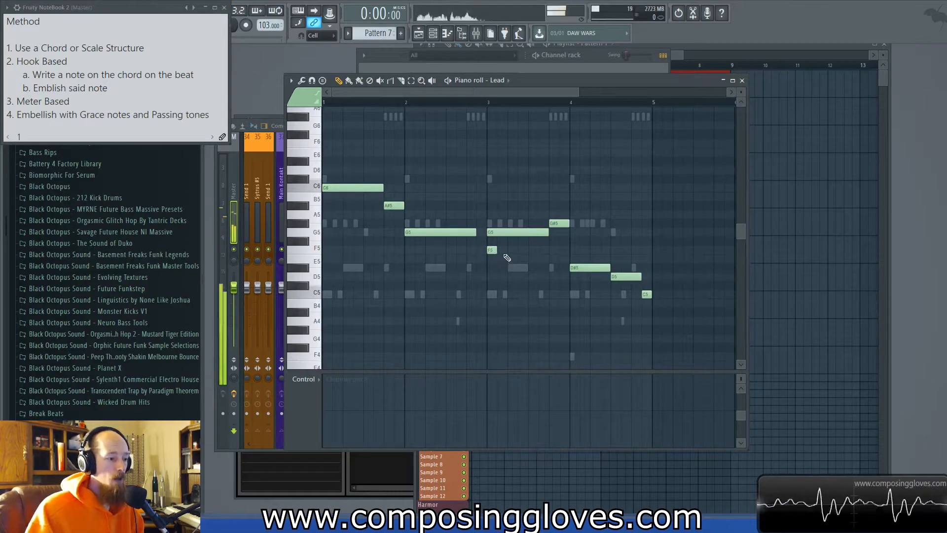
scroll(481, 251, up, 4)
click(475, 251)
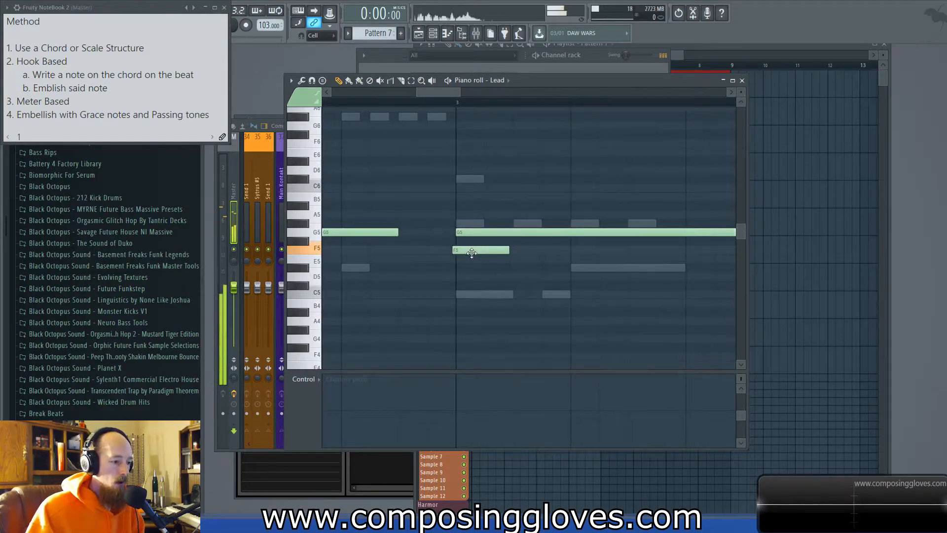
drag(503, 250, 462, 251)
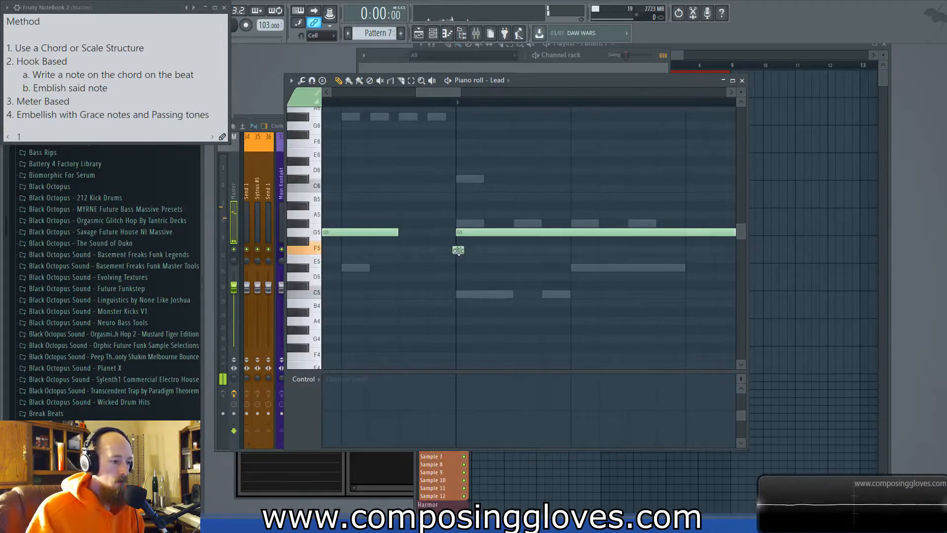
scroll(429, 205, down, 5)
click(383, 106)
key(space)
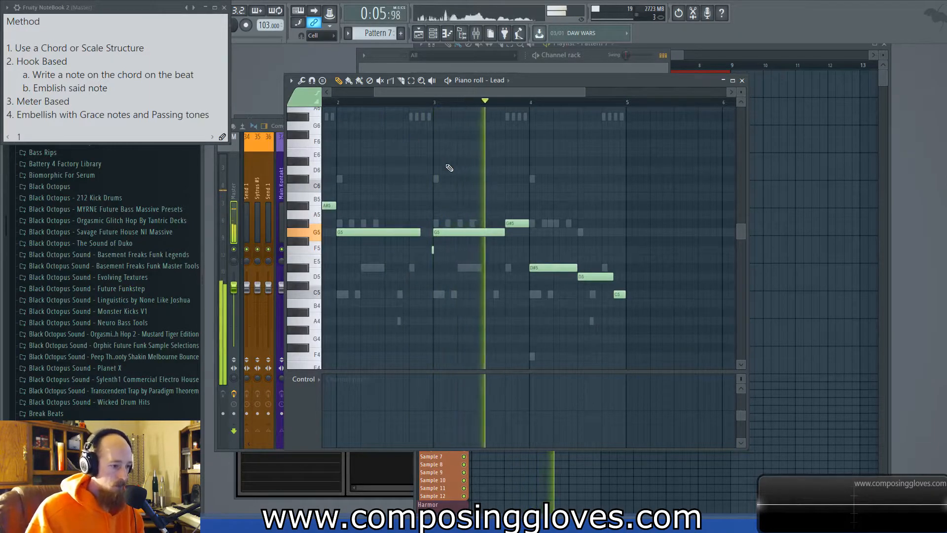
Show the Lead's note velocity in the control lane and enlarge the lane to reveal the full velocity range.
click(306, 380)
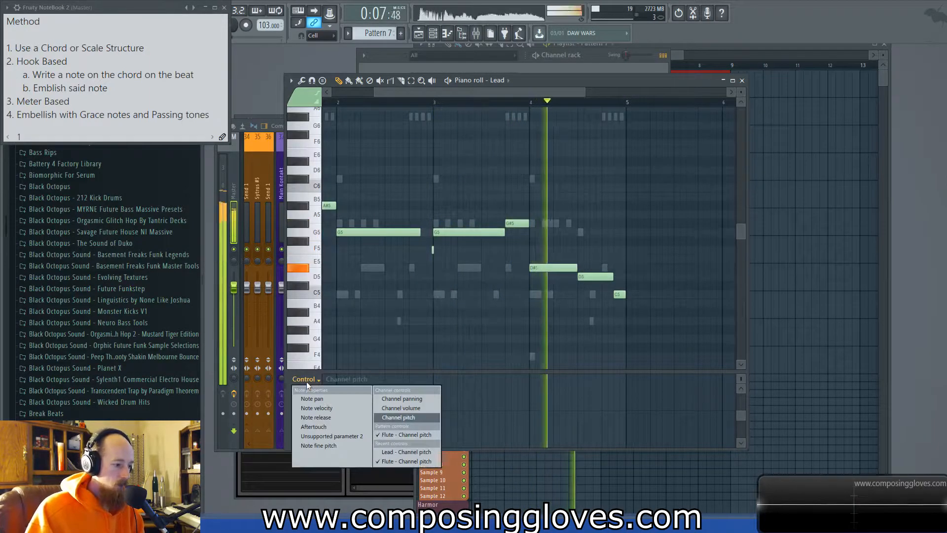
click(334, 410)
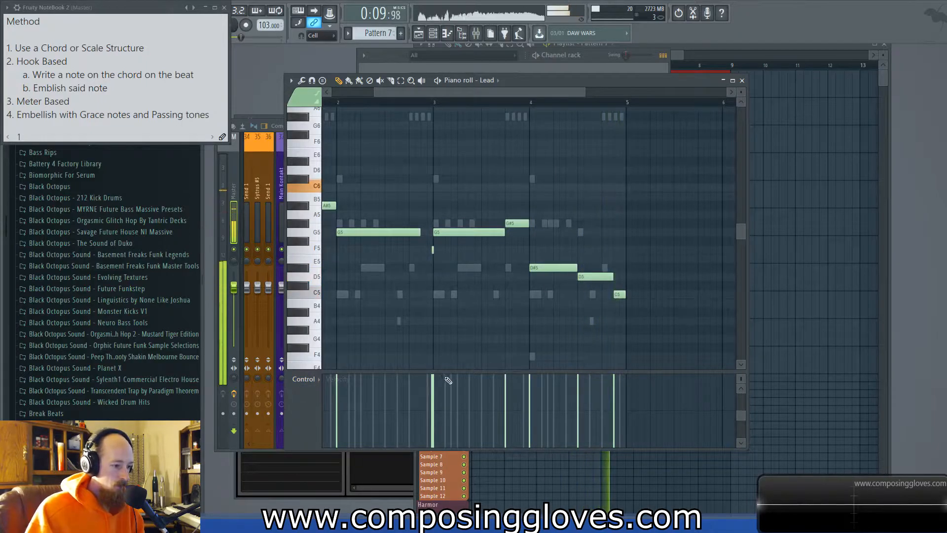
drag(475, 371, 474, 324)
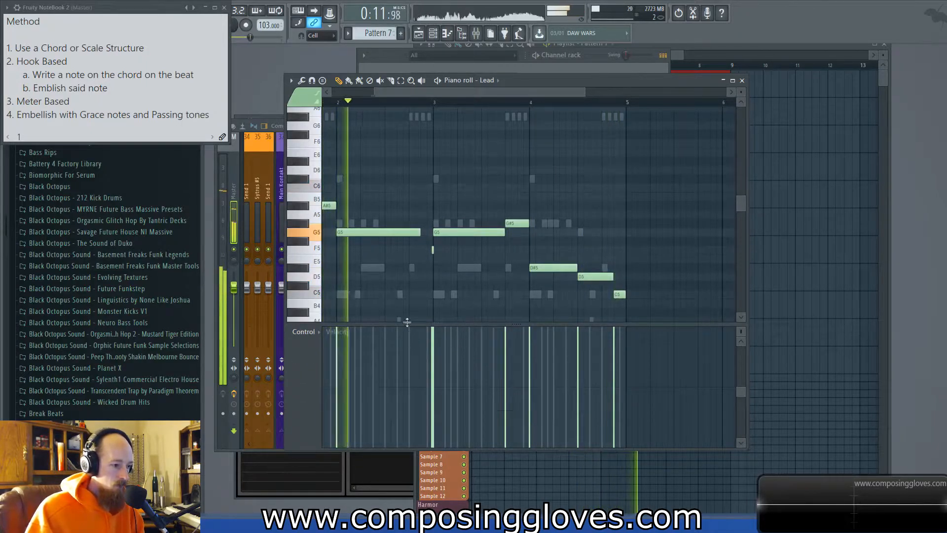
scroll(409, 288, down, 2)
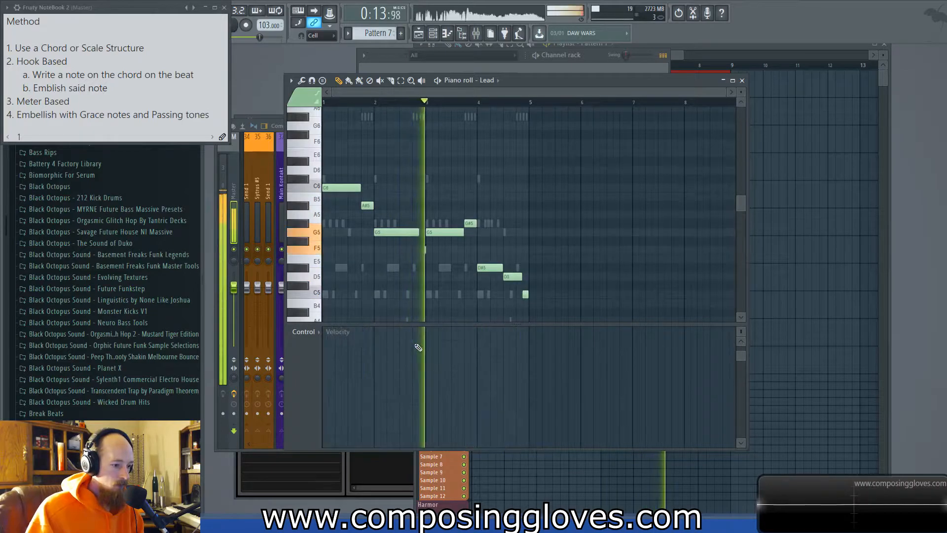
scroll(433, 390, down, 1)
drag(740, 332, 741, 345)
Select the short F5 grace note at bar 3 and lower its velocity.
drag(422, 249, 434, 262)
drag(424, 397, 425, 368)
Review the low Flute line together with its channel pitch automation, and close the piano roll.
scroll(405, 282, down, 4)
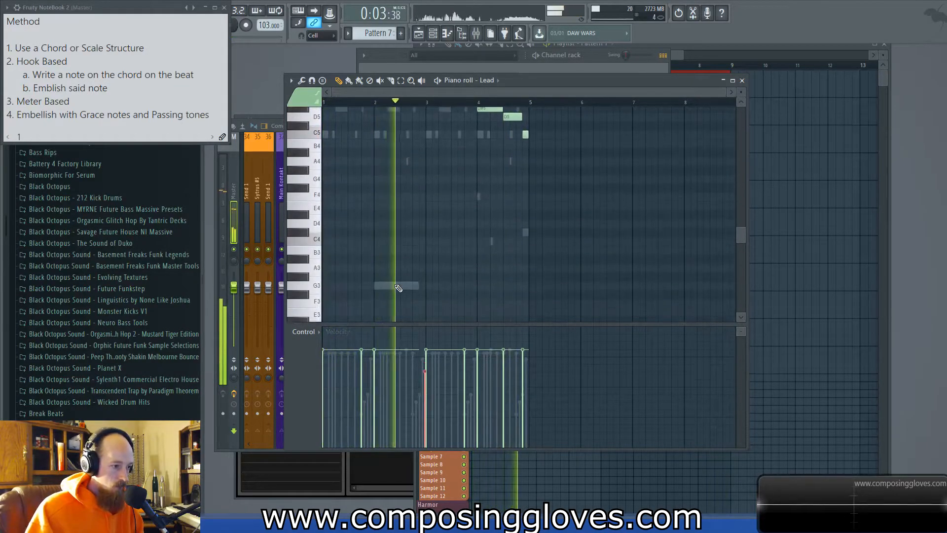
scroll(406, 283, up, 3)
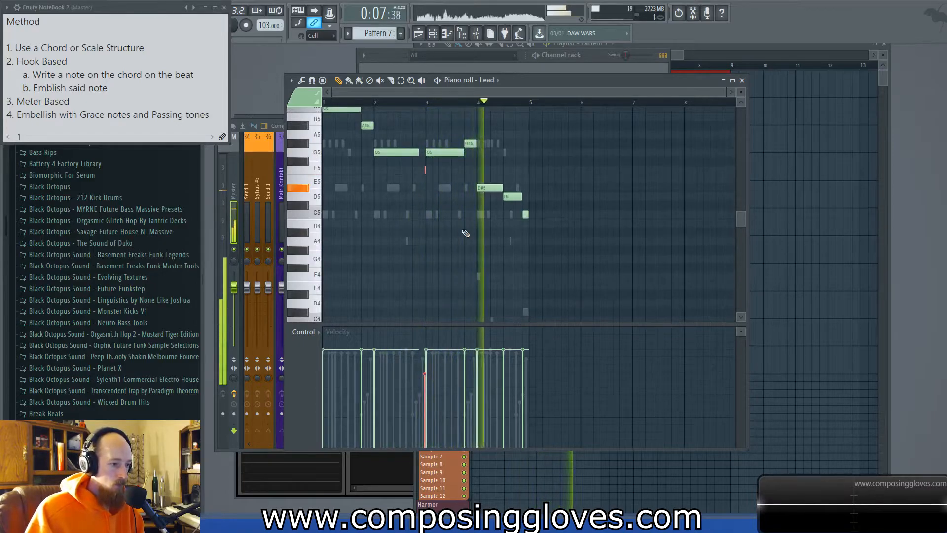
scroll(444, 233, down, 4)
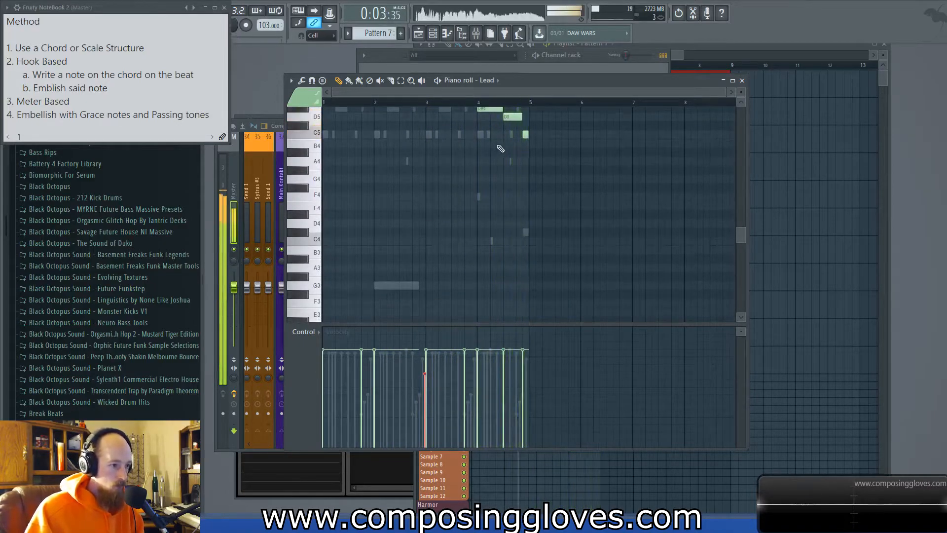
right_click(378, 134)
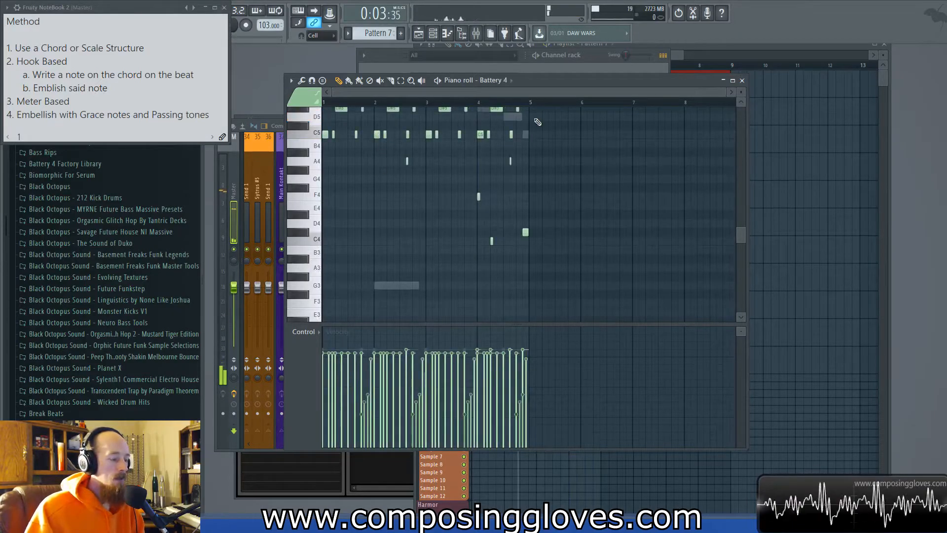
scroll(443, 247, down, 4)
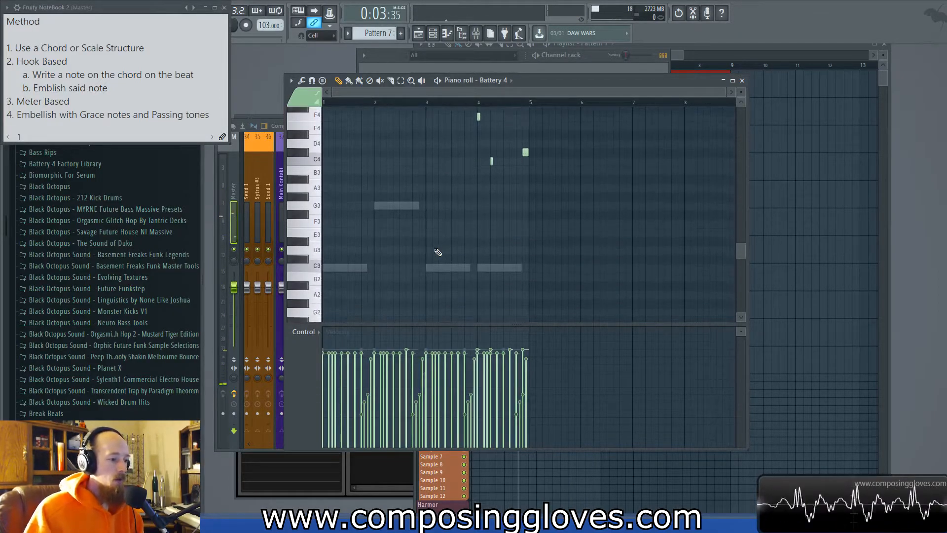
right_click(357, 268)
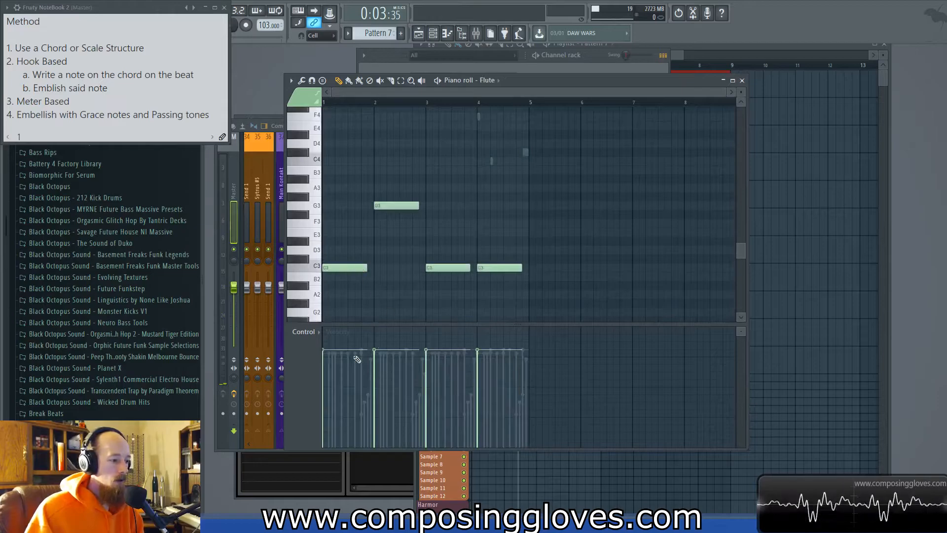
click(304, 335)
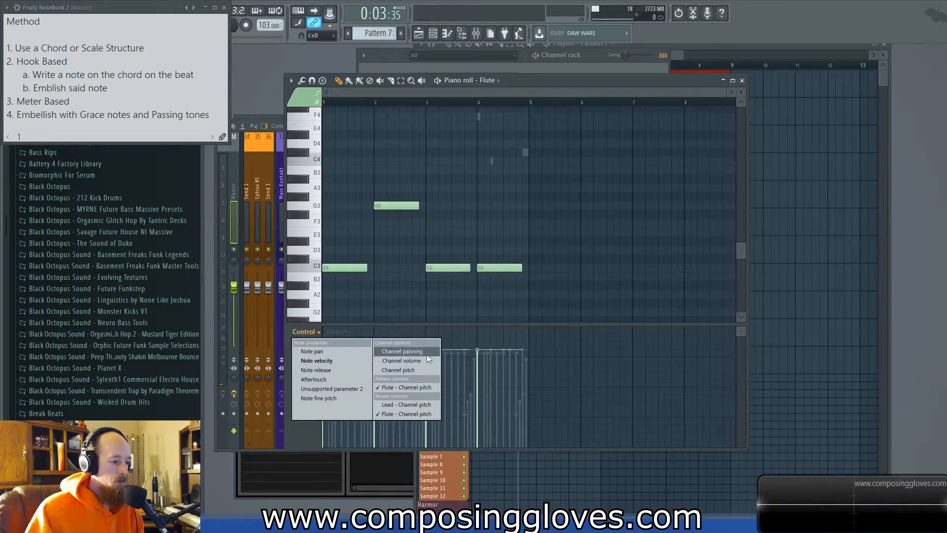
click(426, 388)
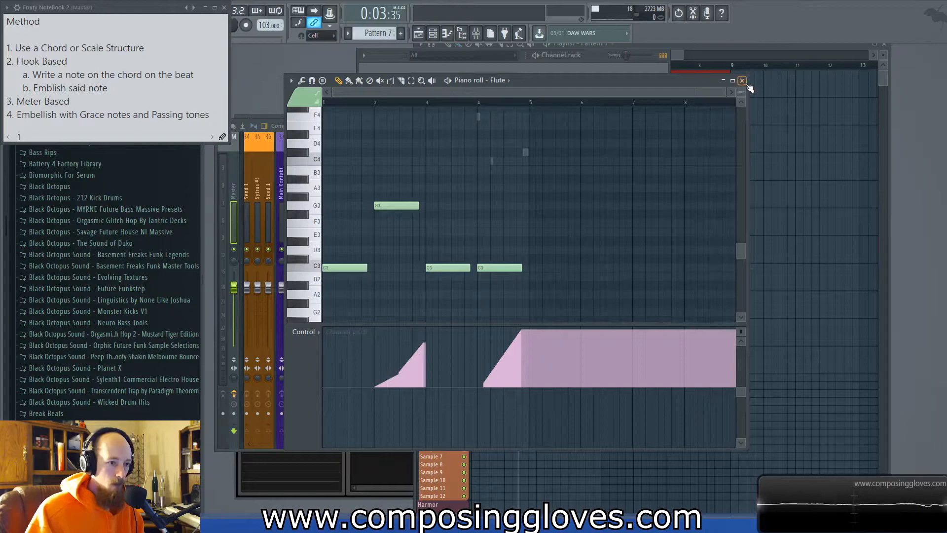
click(741, 81)
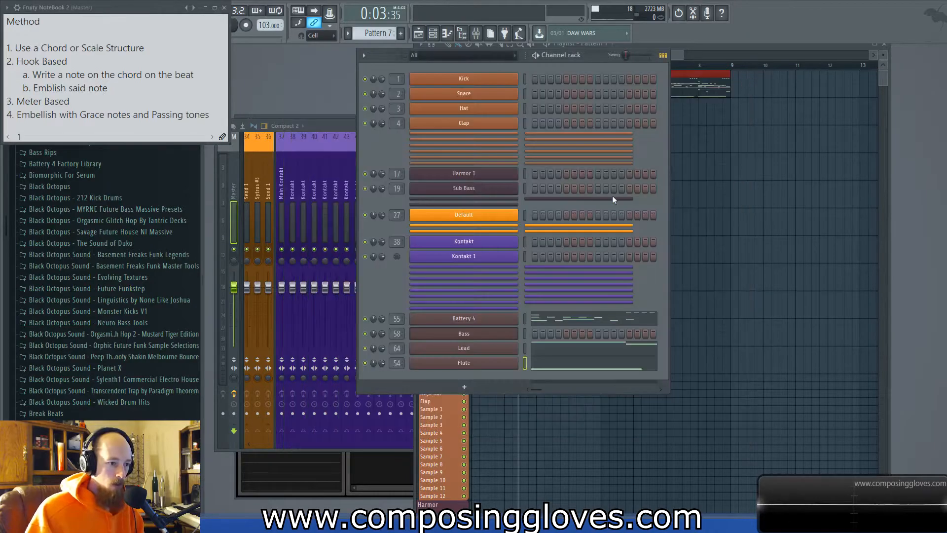
In the Bass channel's piano roll, try a one-bar C4 note at bar 1 and play it back.
right_click(475, 350)
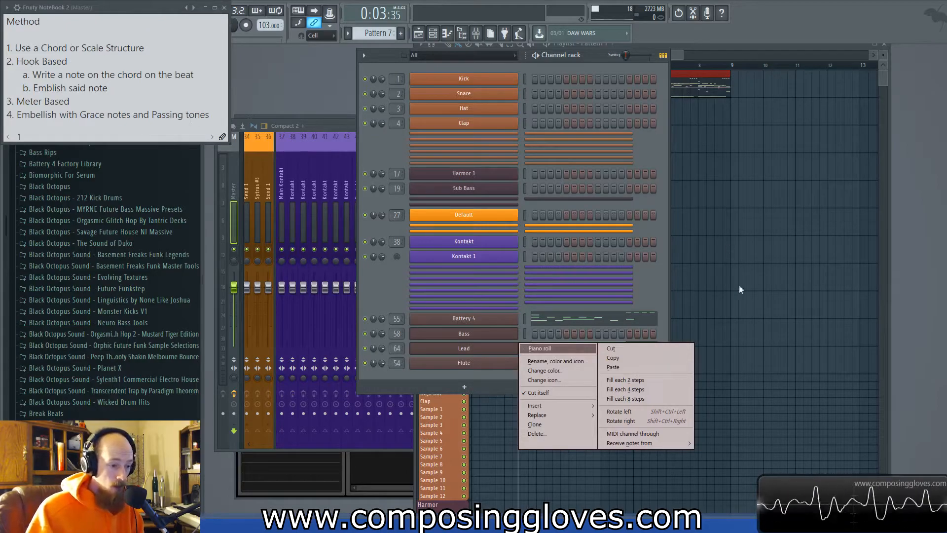
click(477, 347)
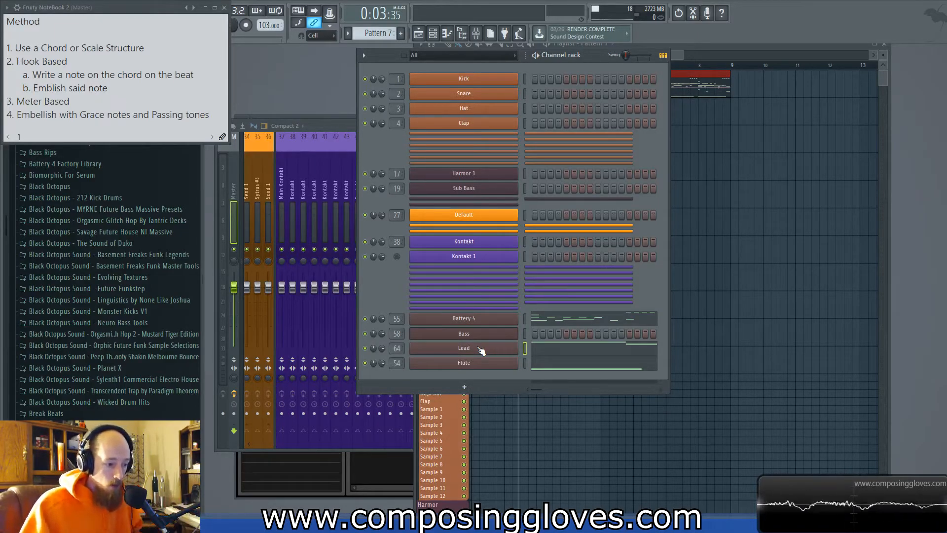
right_click(515, 332)
click(565, 333)
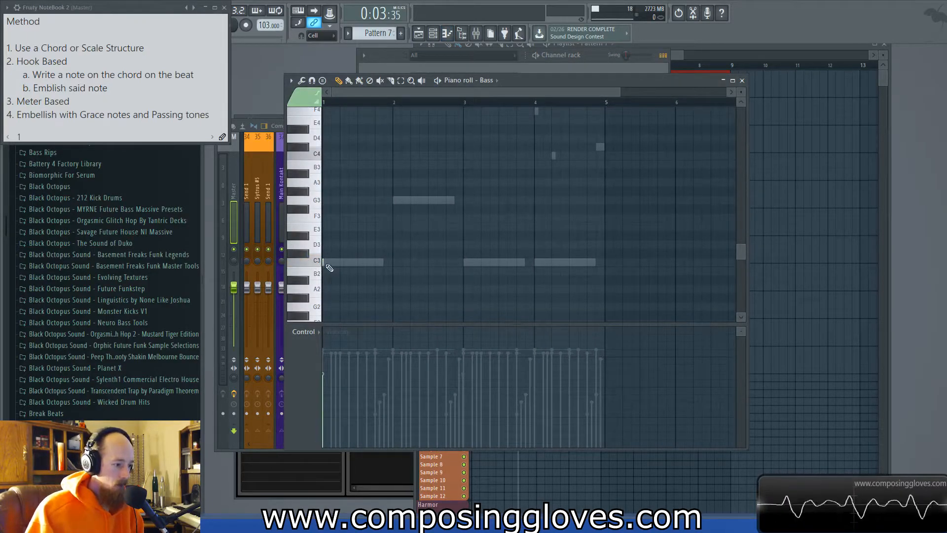
drag(363, 266, 357, 156)
scroll(348, 167, up, 2)
scroll(349, 167, up, 1)
key(space)
key(space)
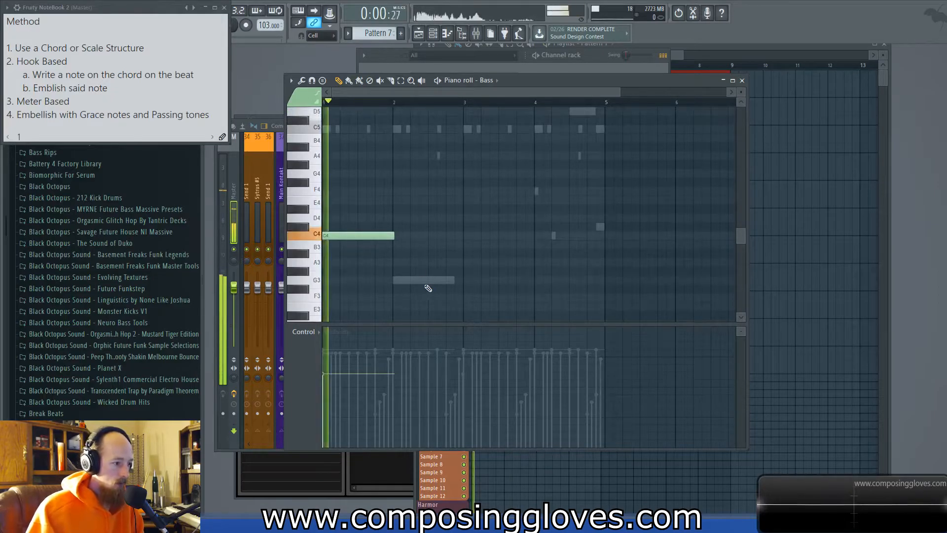
key(space)
right_click(342, 237)
Check which instrument and preset the Bass channel uses, and close the plugin window.
key(F6)
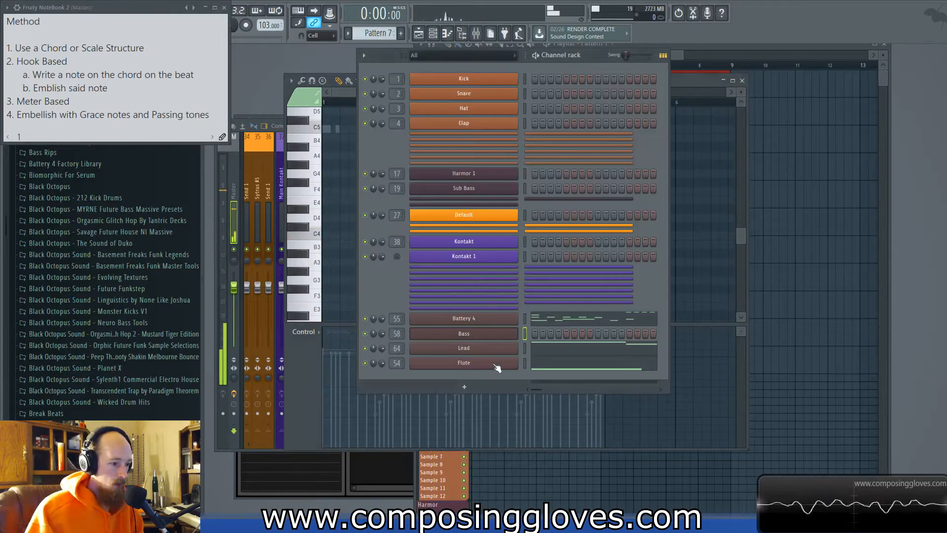
click(499, 333)
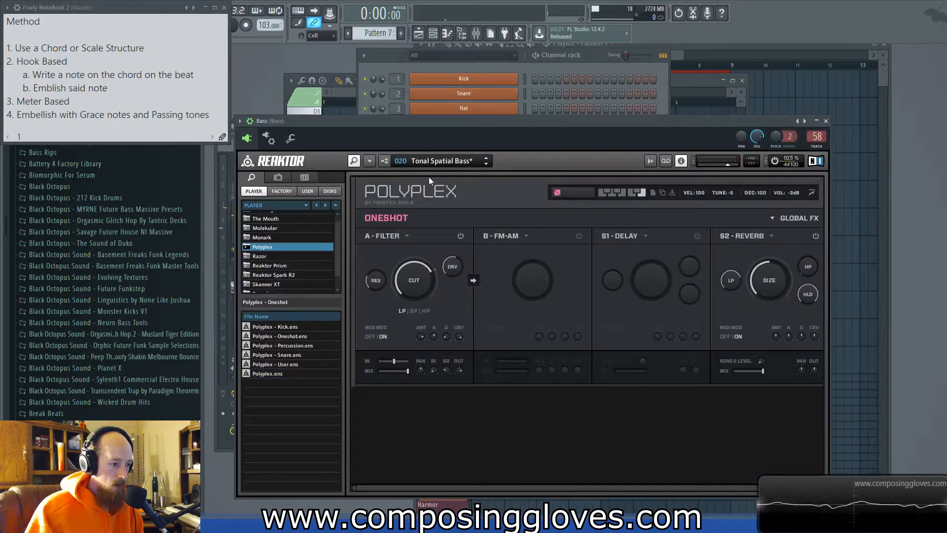
click(825, 121)
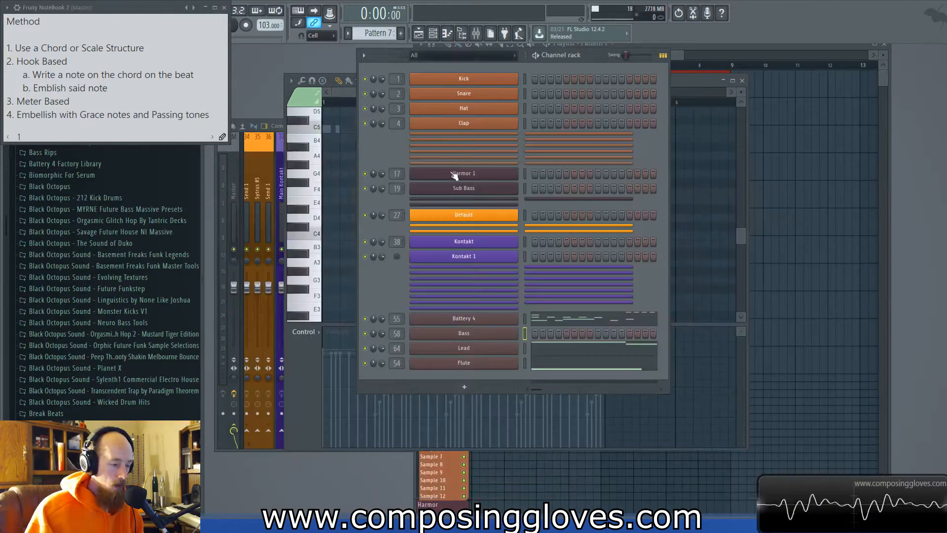
Reopen the Bass channel's piano roll, place C4 notes at the start and on beat 4 of bar 1, and play them.
right_click(491, 333)
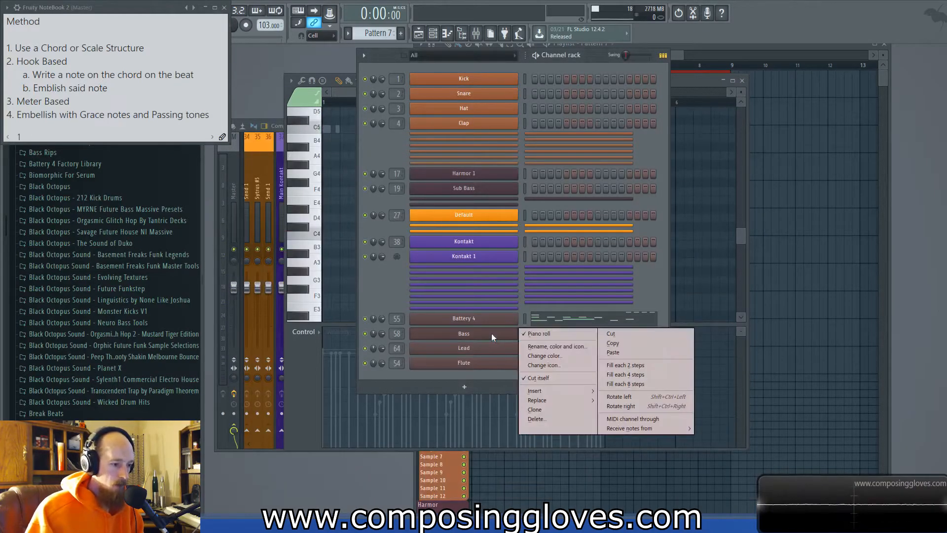
click(528, 331)
right_click(480, 335)
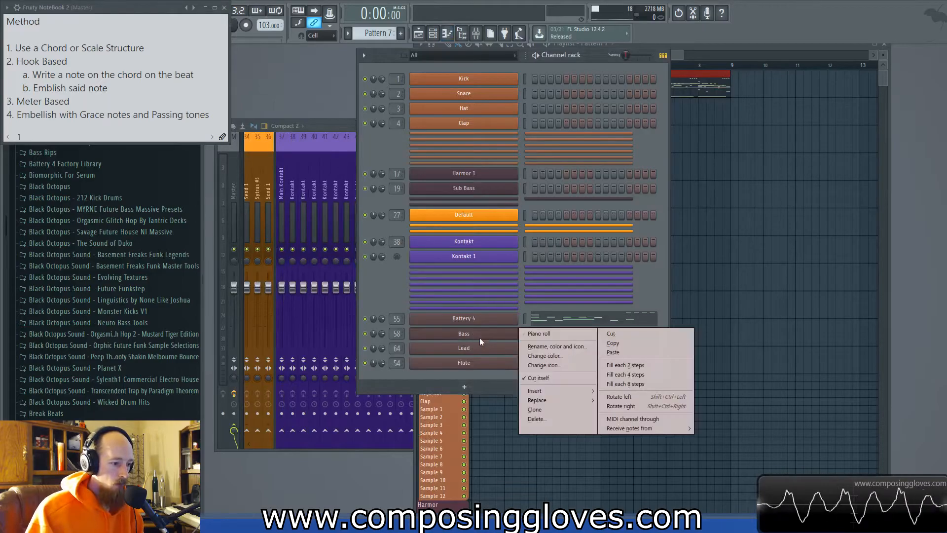
click(555, 332)
scroll(333, 255, down, 2)
click(335, 264)
scroll(444, 259, up, 3)
drag(485, 251, 487, 243)
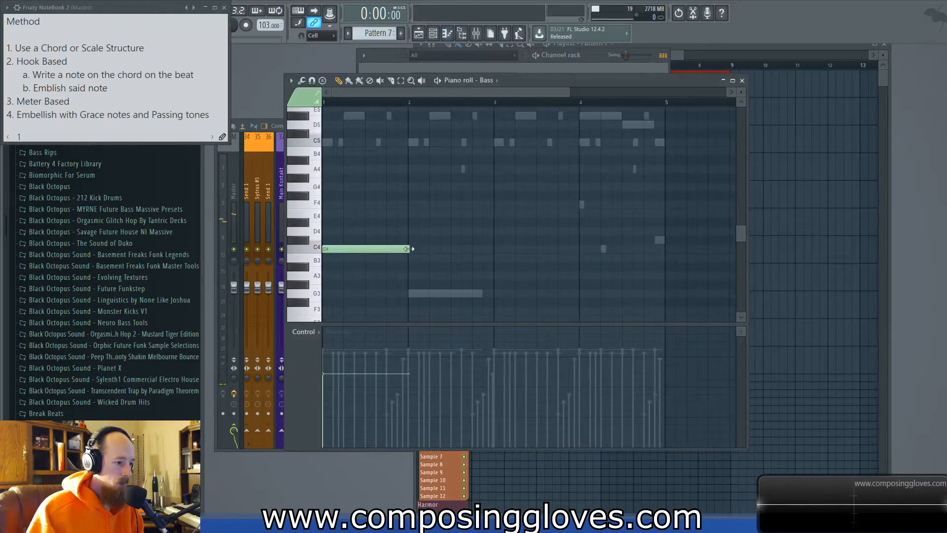
click(390, 249)
key(space)
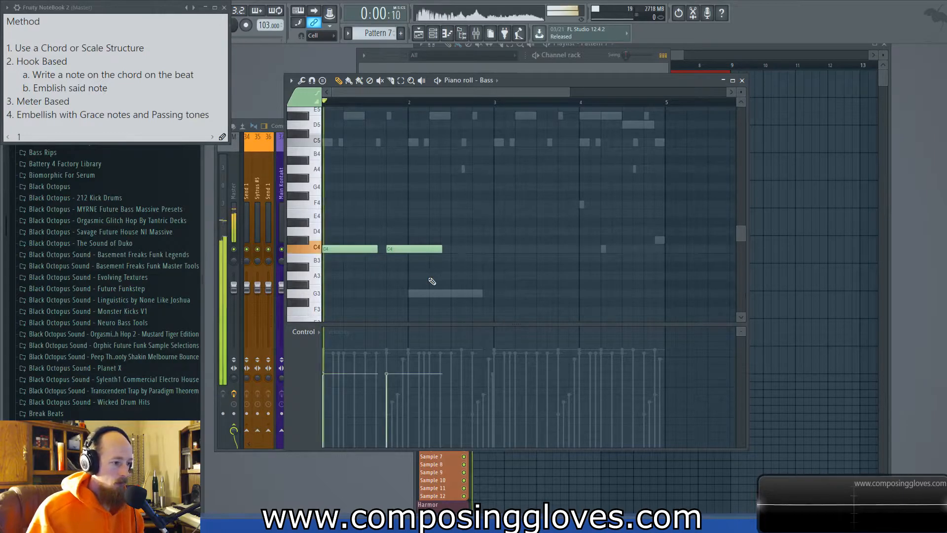
Raise both Bass notes an octave to C5 and play them back.
key(space)
drag(360, 250, 340, 143)
key(space)
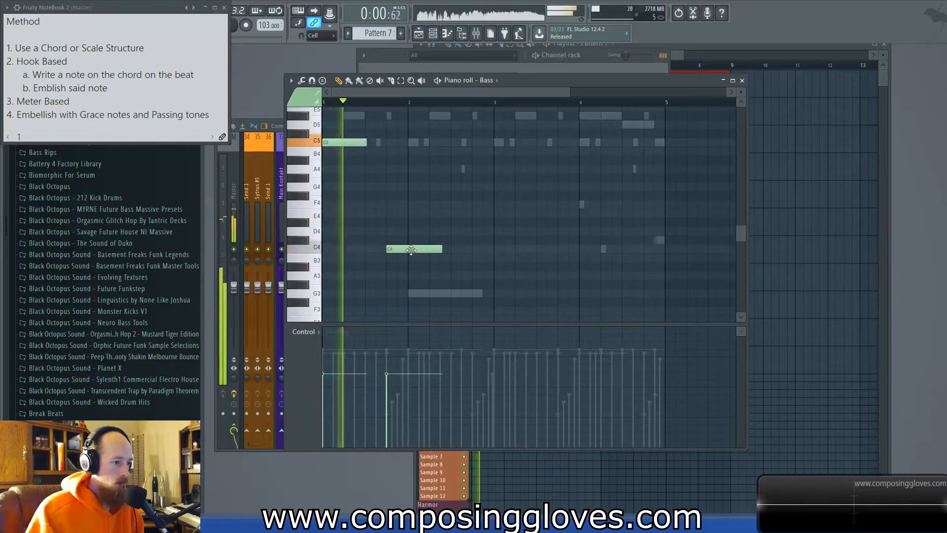
drag(412, 250, 406, 138)
key(space)
Lengthen the first C5 Bass note to the full first bar, delete the second note, and play it back.
scroll(371, 209, up, 3)
drag(356, 248, 409, 251)
key(space)
right_click(387, 250)
key(space)
key(space)
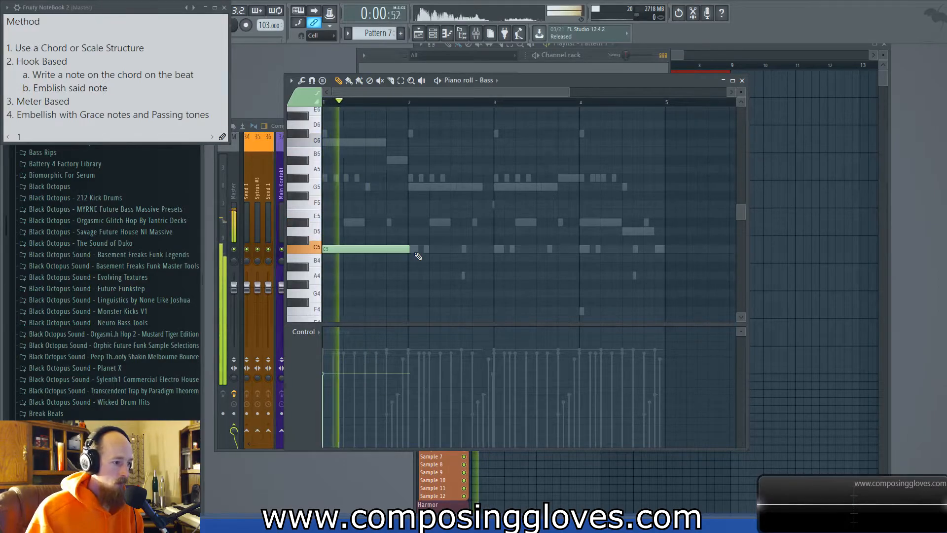
Add a one-bar G4 Bass note at bar 2 and start playback.
key(space)
click(414, 216)
drag(414, 215, 434, 293)
key(space)
Adjust bar 1's C5 Bass note to end just before bar 2, and remove the extra C5 note crossing the bar line.
mouse_move(407, 249)
mouse_down()
mouse_move(365, 249)
mouse_move(401, 250)
mouse_up()
key(space)
click(404, 250)
key(space)
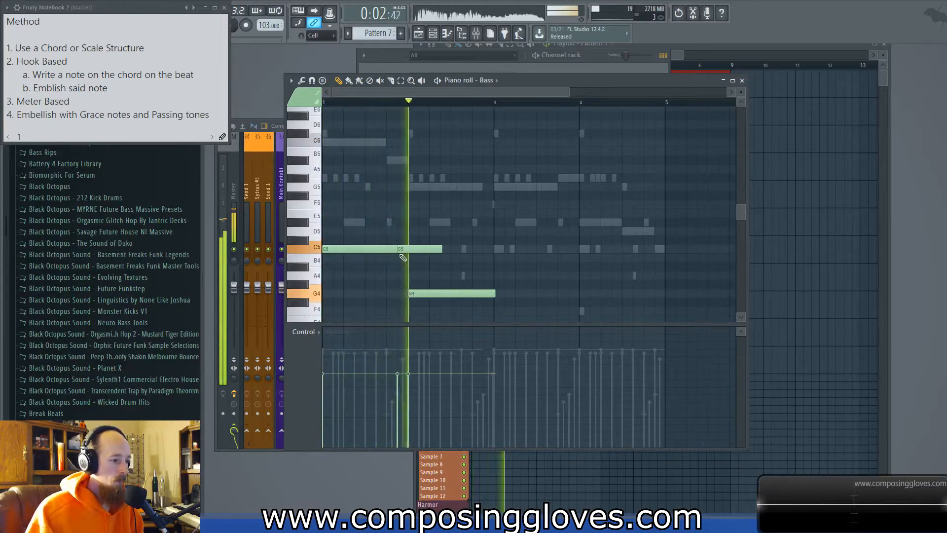
ctrl+click(384, 249)
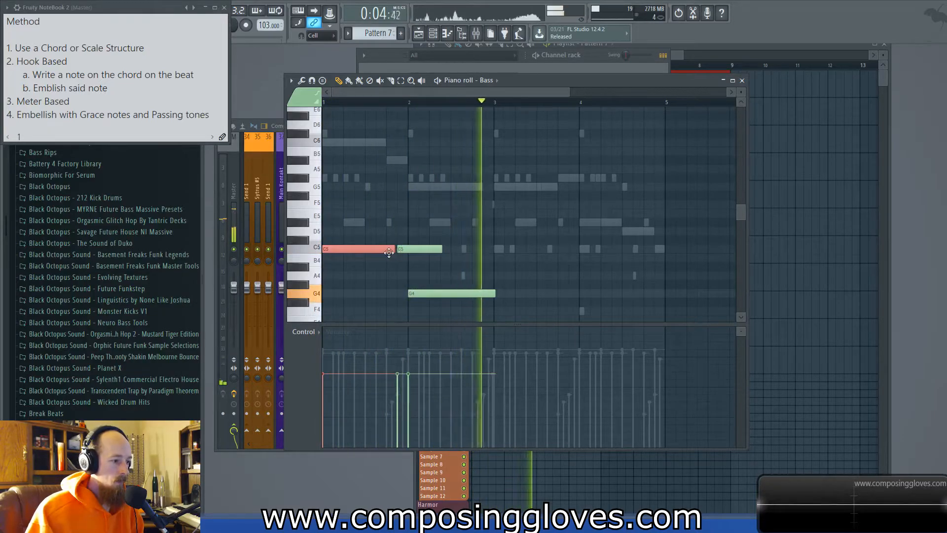
drag(397, 251, 385, 249)
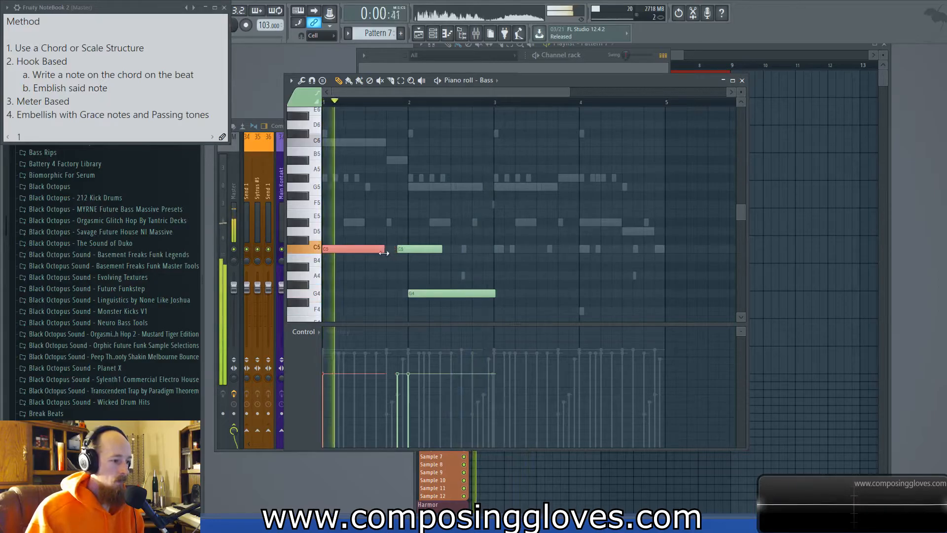
right_click(413, 250)
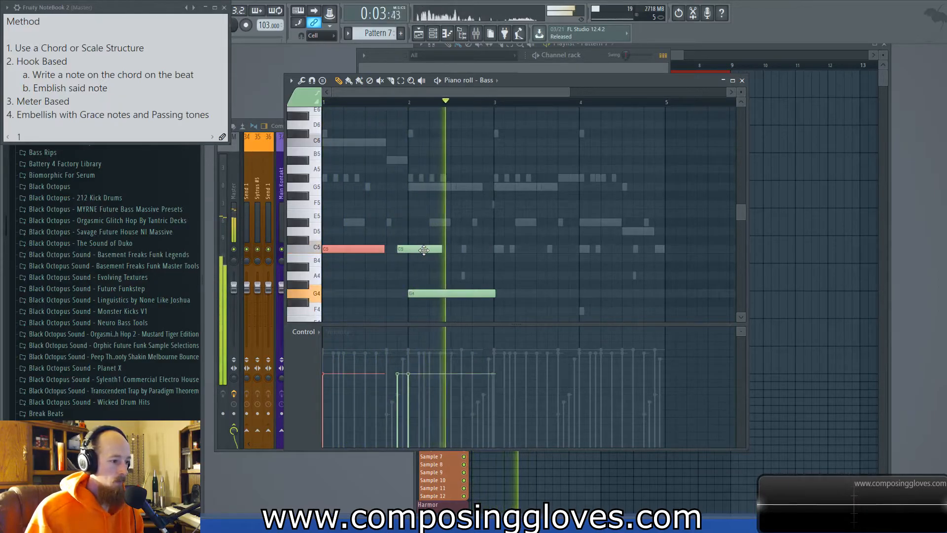
key(space)
drag(385, 250, 405, 250)
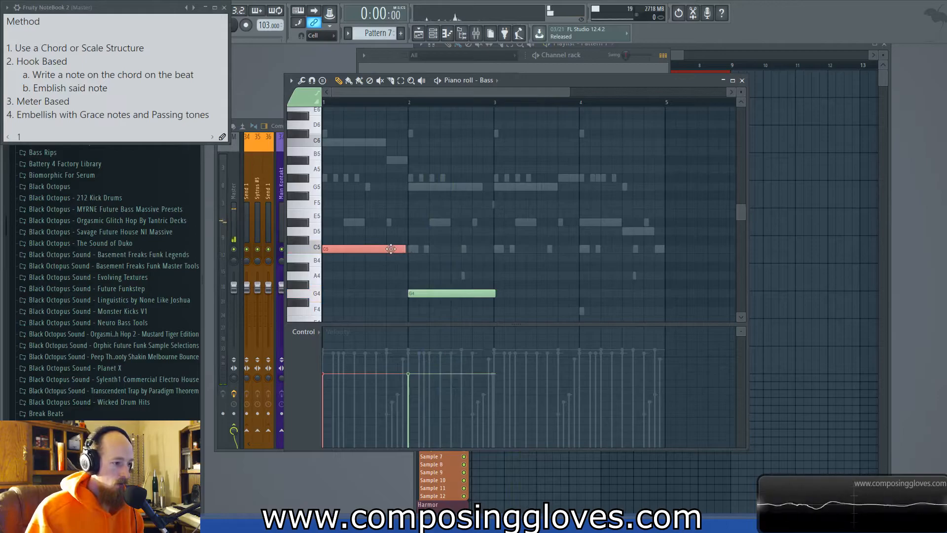
Add one-bar C5 Bass notes at bars 3 and 4 and play back the whole line.
click(501, 250)
click(581, 249)
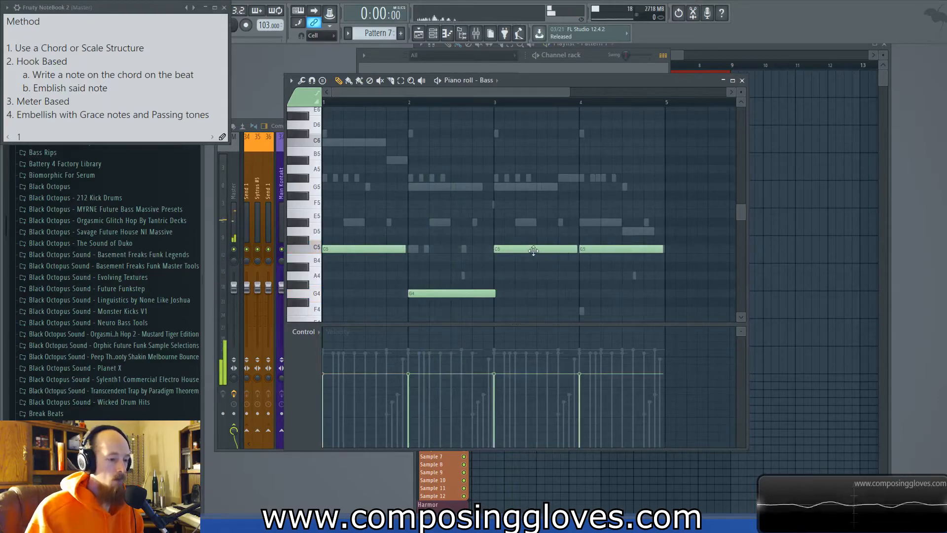
scroll(411, 212, down, 2)
key(space)
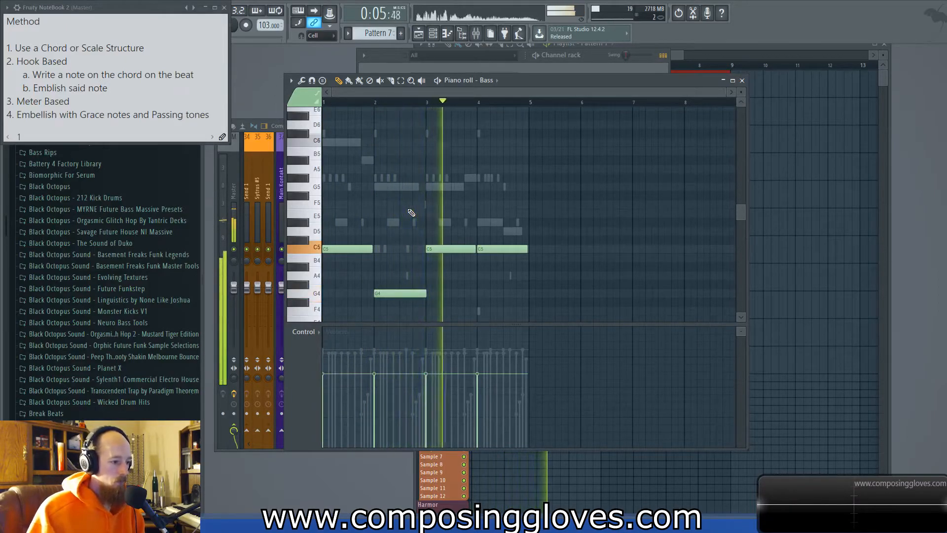
scroll(414, 218, down, 2)
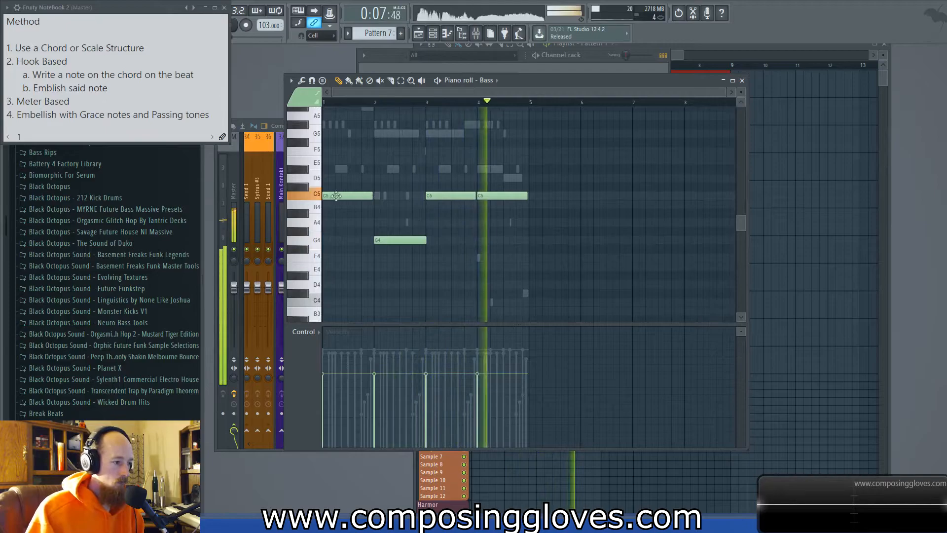
Shorten bar 4's C5 Bass note to half a bar and add a B4 note for the second half.
key(space)
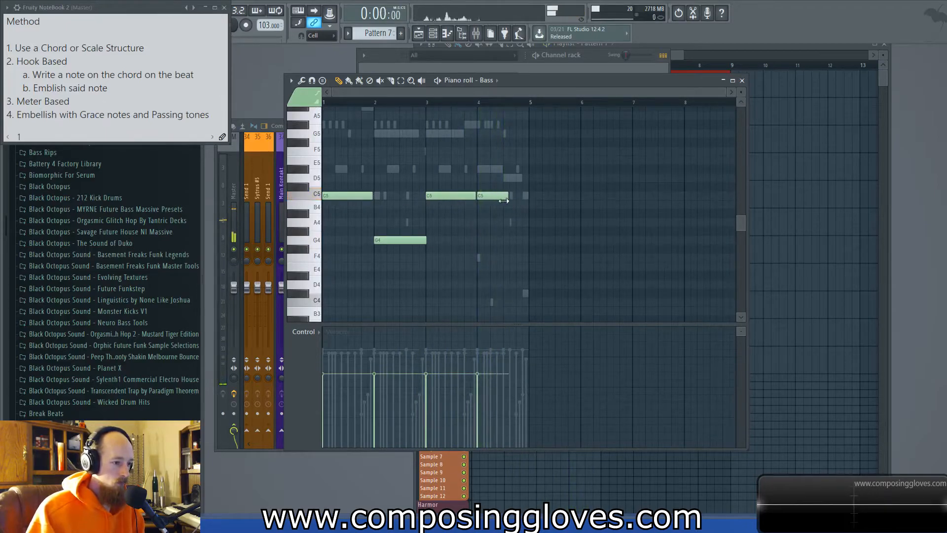
click(504, 204)
drag(364, 195, 611, 305)
Select all the C5 Bass notes, lower them an octave to C4, and play the line.
click(334, 197)
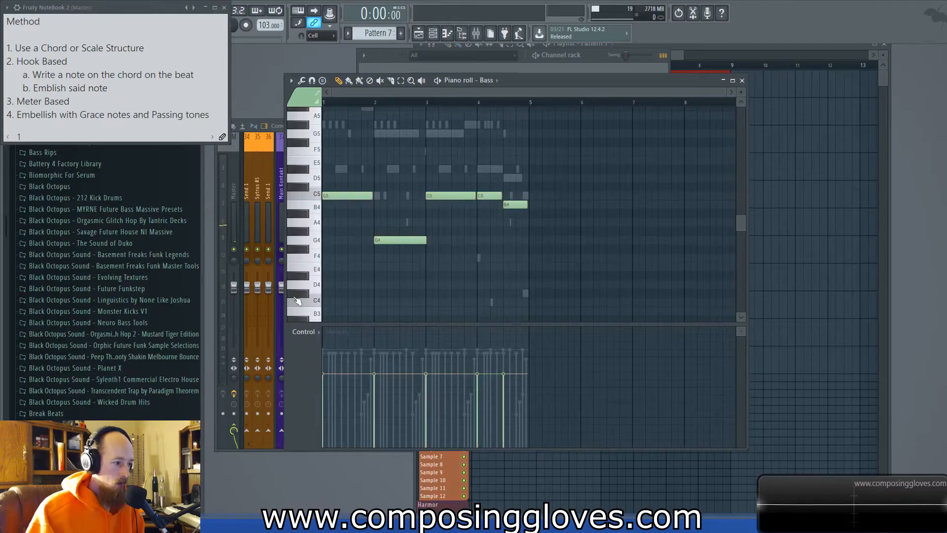
double_click(315, 195)
drag(330, 196, 330, 302)
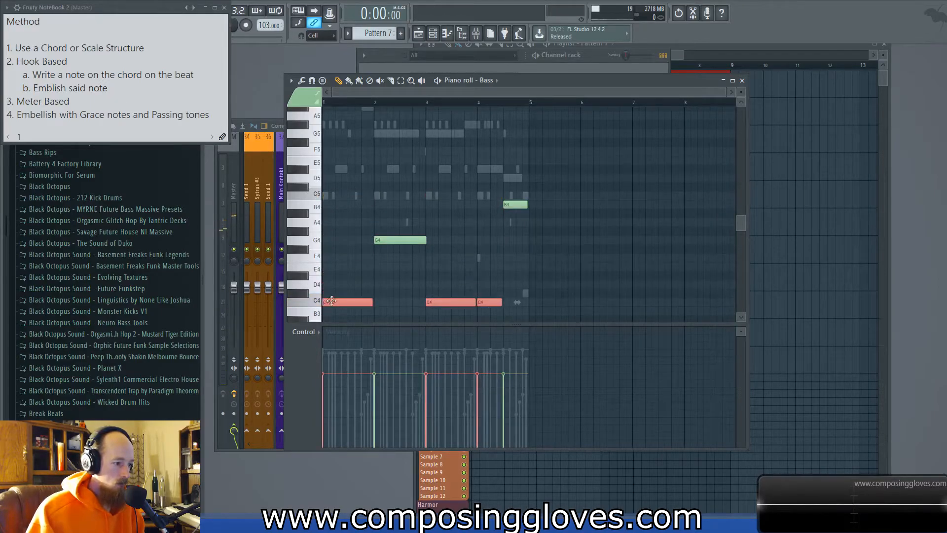
key(space)
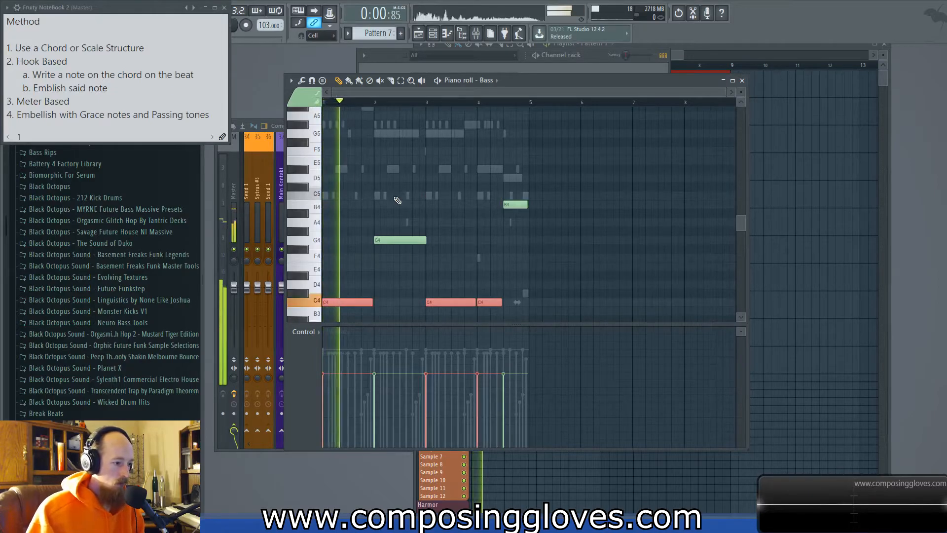
Close the piano roll, look over the Bass line in the channel rack, and play Pattern 7 with the playlist in view.
click(742, 80)
click(678, 53)
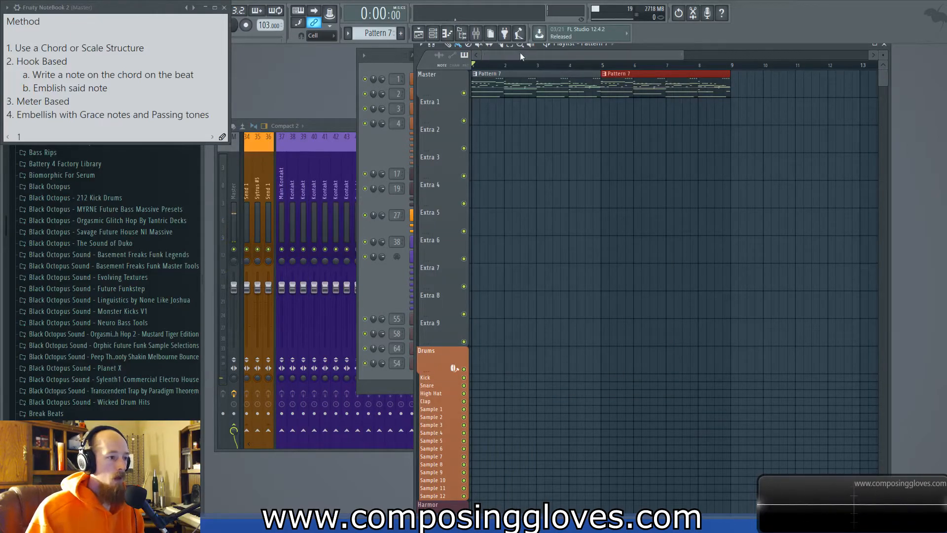
click(389, 71)
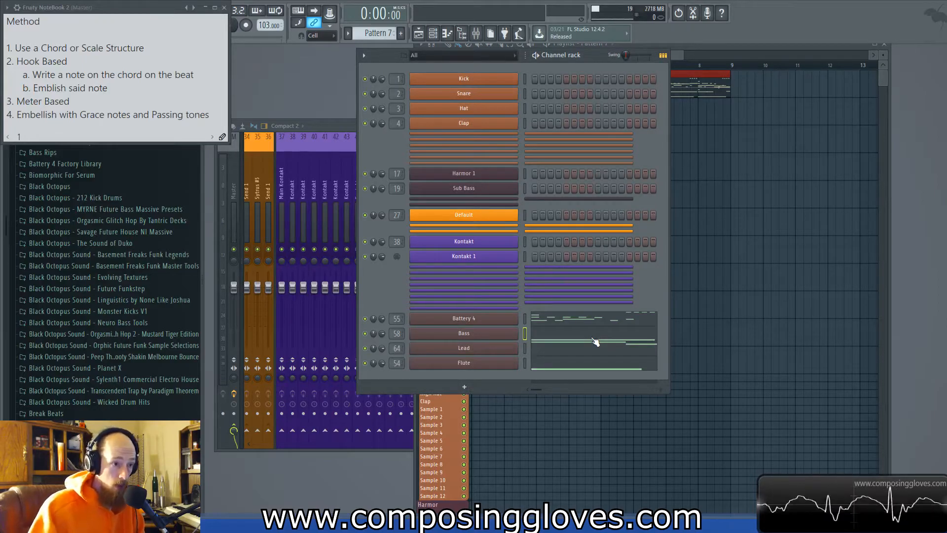
click(682, 55)
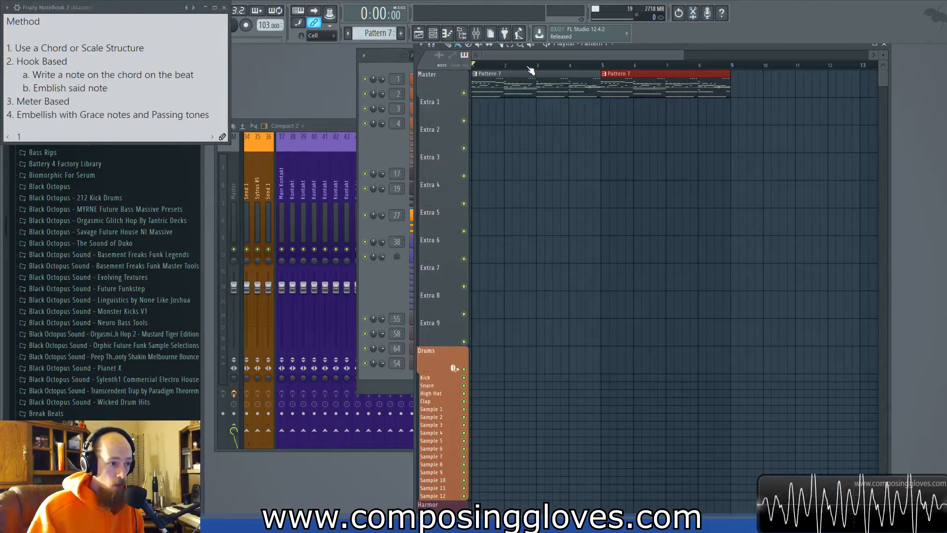
key(space)
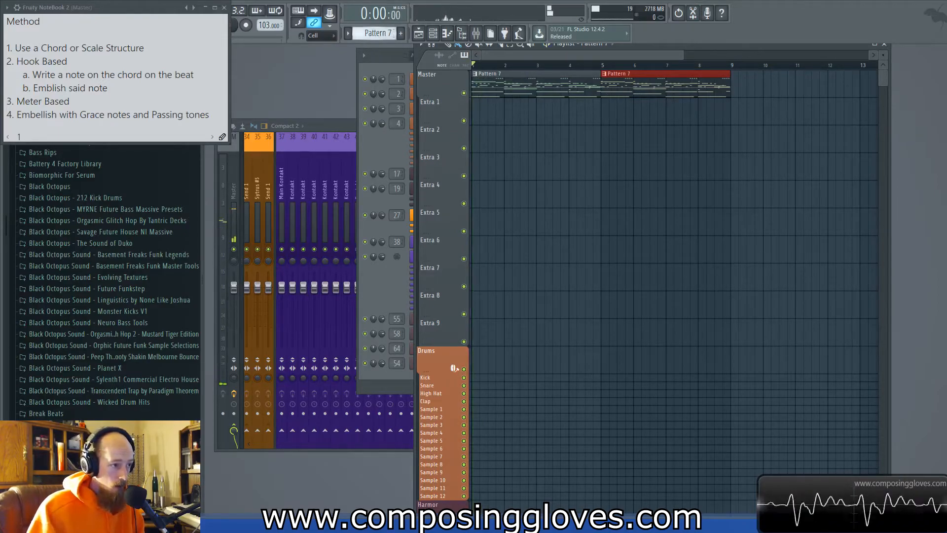
Switch from Pattern 7 to Pattern 6 and play it back.
click(385, 33)
drag(411, 37, 533, 77)
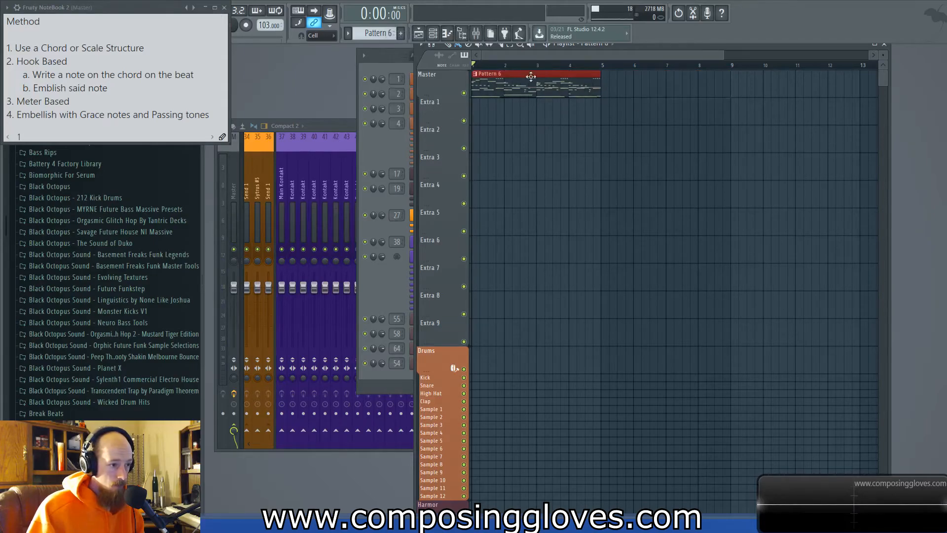
key(space)
key(space)
Open Pattern 6's Battery 4 piano roll and compare its notes with the notebook's rule about writing a chord note on the beat.
double_click(504, 89)
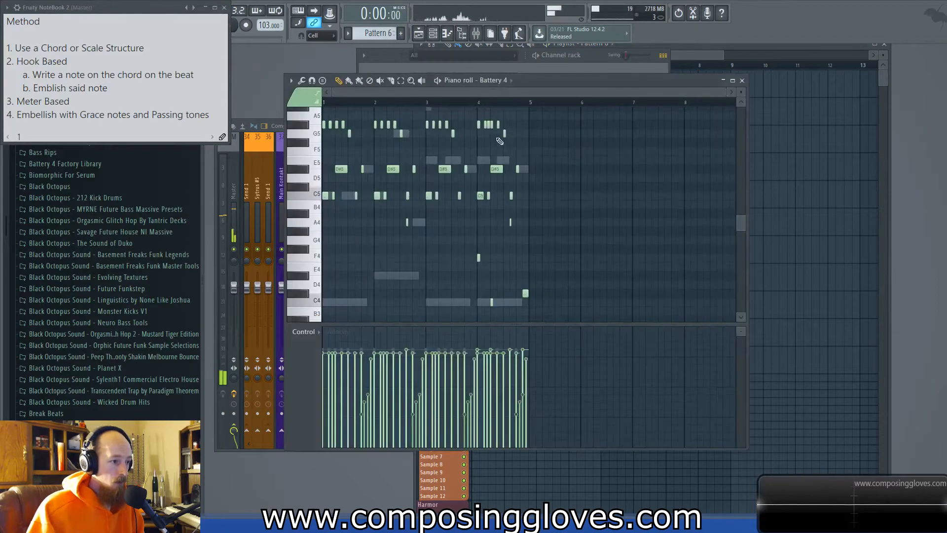
scroll(335, 197, up, 3)
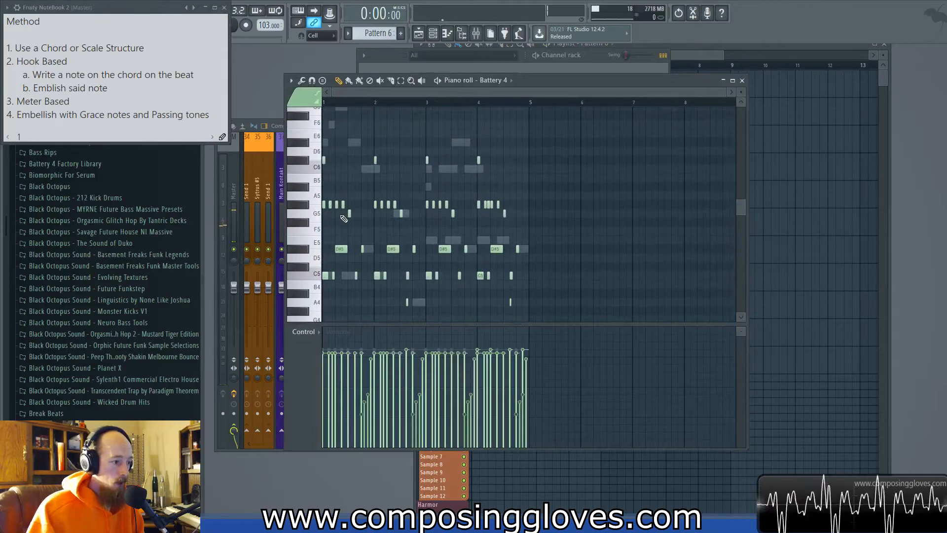
scroll(345, 211, up, 4)
scroll(389, 234, up, 1)
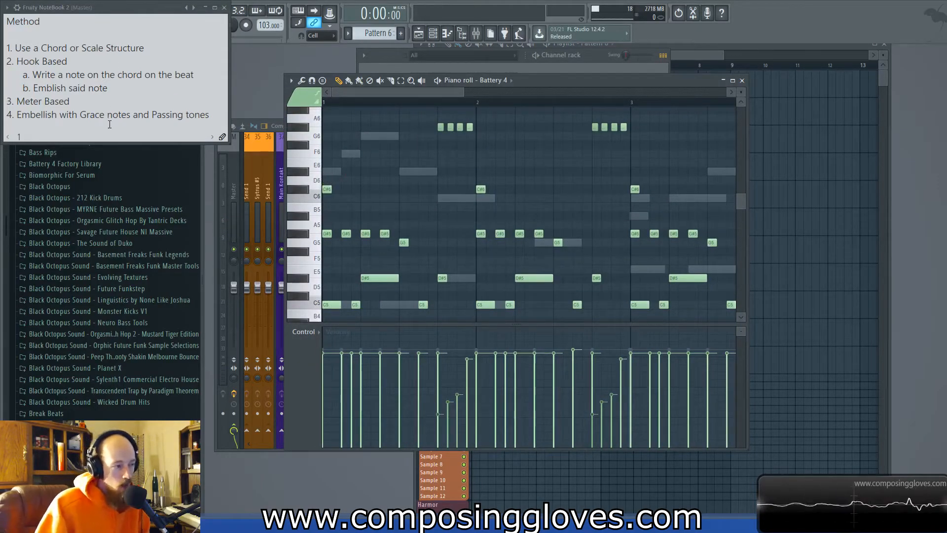
drag(135, 77, 193, 80)
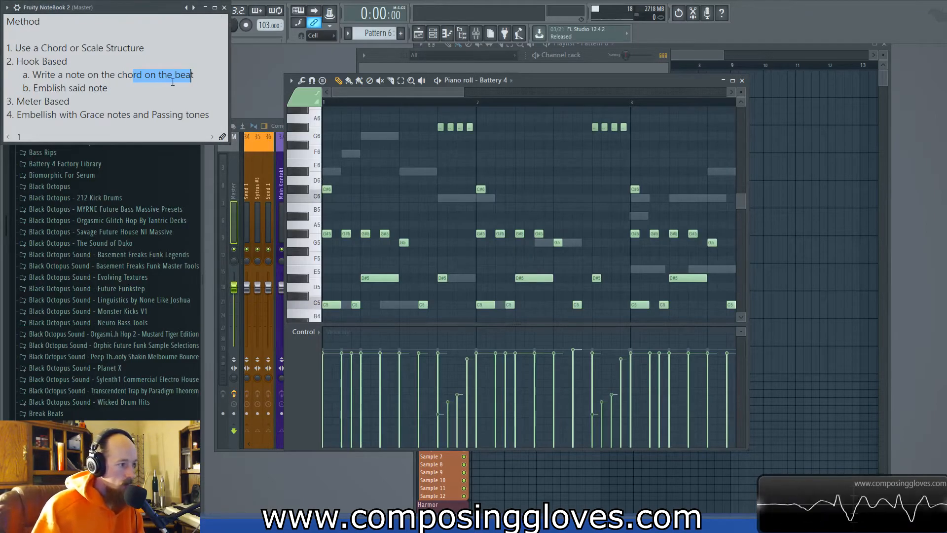
click(172, 81)
scroll(399, 220, down, 2)
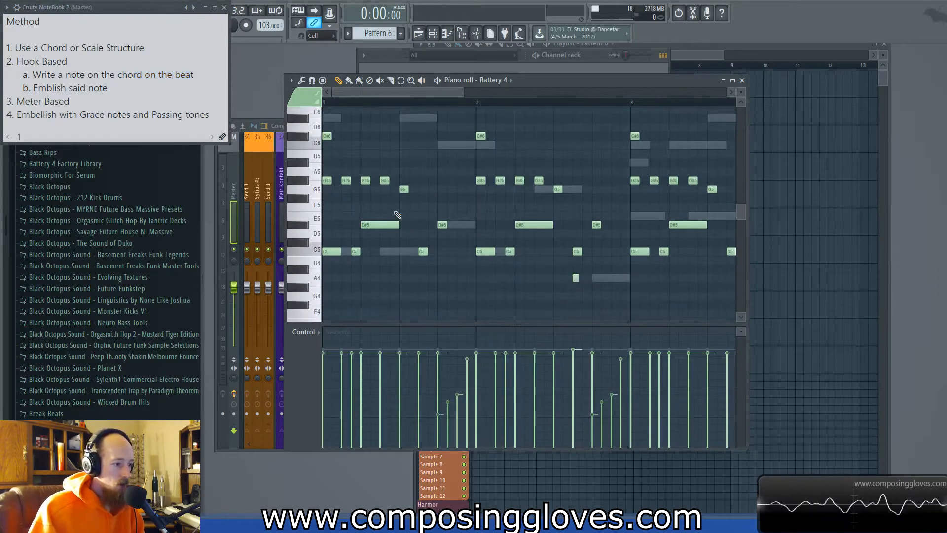
Open the Lead channel's piano roll in Pattern 6 and examine its melody against the notebook's method.
key(F6)
click(525, 349)
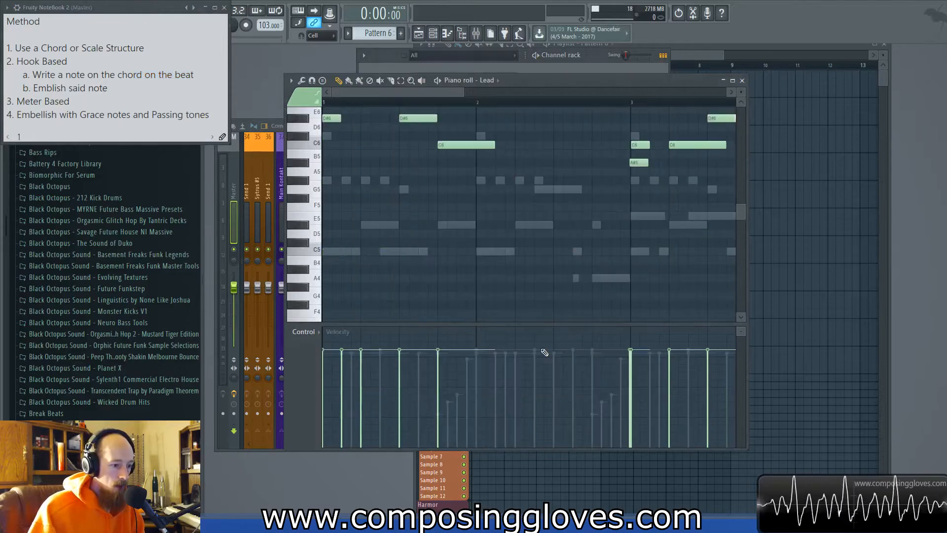
scroll(348, 236, down, 1)
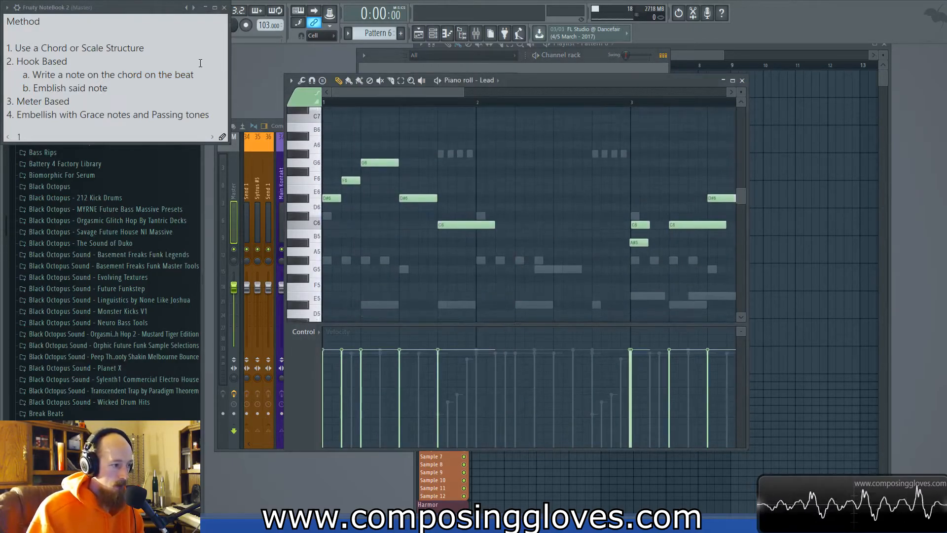
Solo the Lead channel and play its melody while following the notes in the piano roll.
key(F6)
right_click(366, 348)
click(380, 355)
key(space)
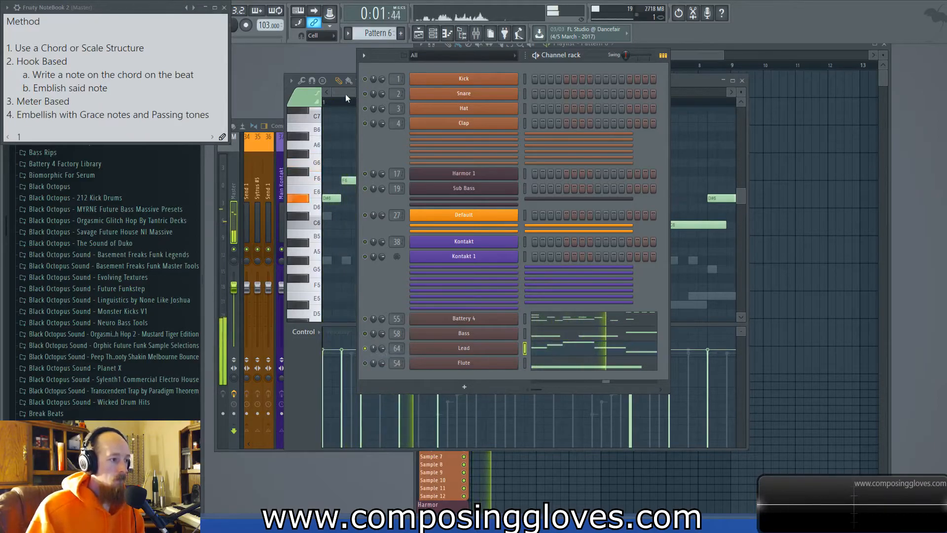
click(345, 93)
scroll(453, 151, down, 2)
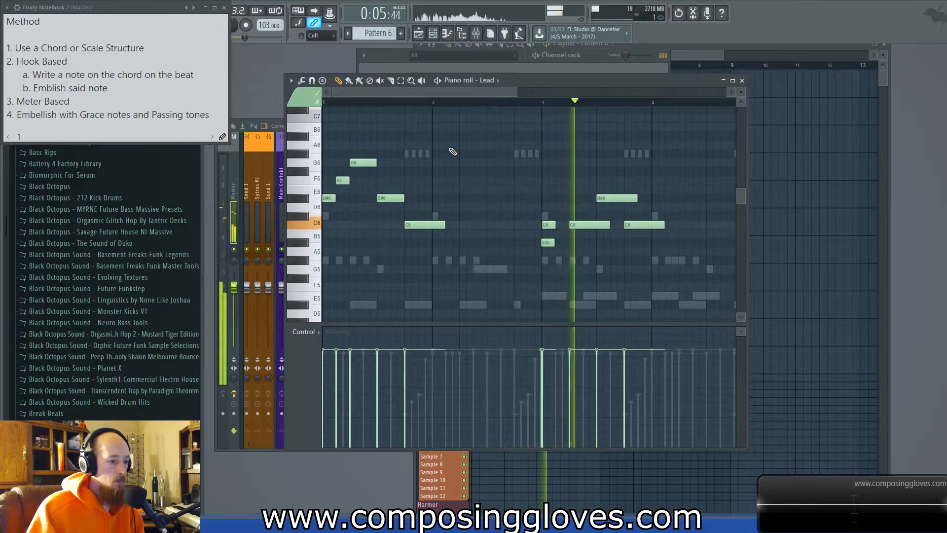
click(423, 67)
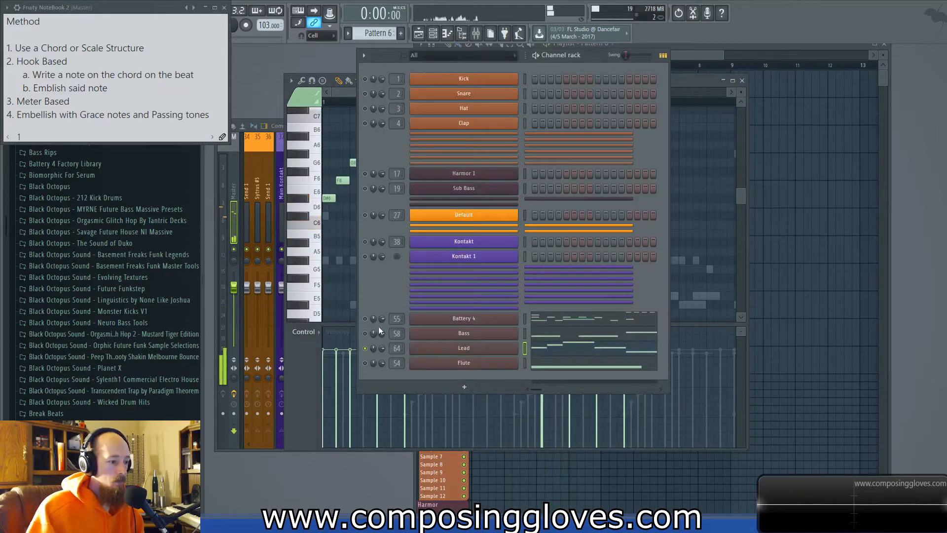
Unsolo the Lead channel and play Pattern 6 with all its instruments, with the playlist in view.
key(space)
right_click(365, 348)
click(383, 355)
key(space)
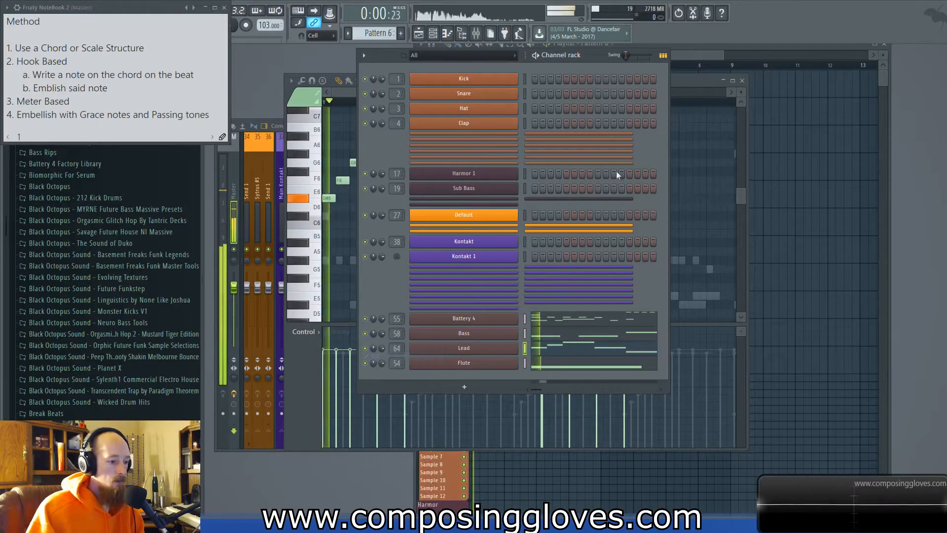
click(700, 48)
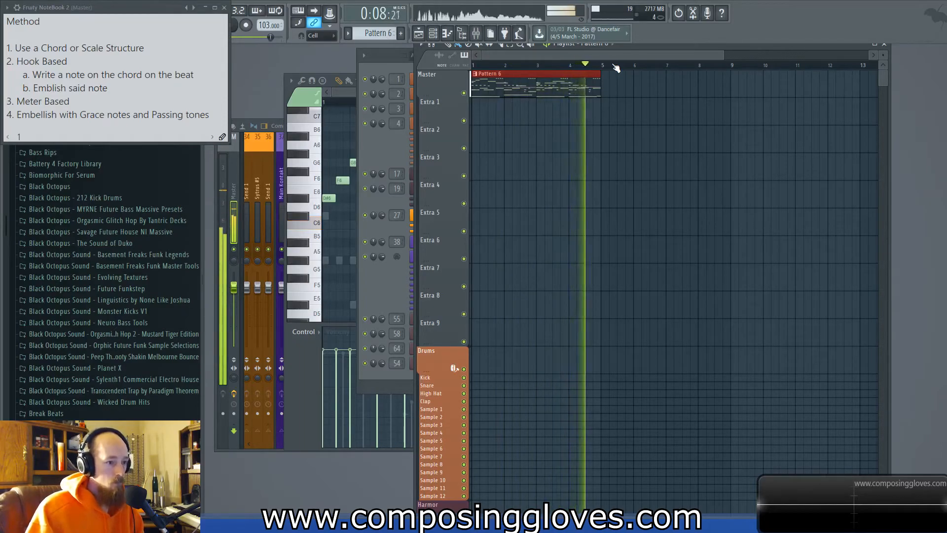
key(space)
Copy the Pattern 6 clip to bar 5 of the playlist and make the copy unique.
mouse_move(539, 87)
mouse_down()
mouse_move(696, 94)
mouse_move(640, 93)
mouse_up()
click(606, 74)
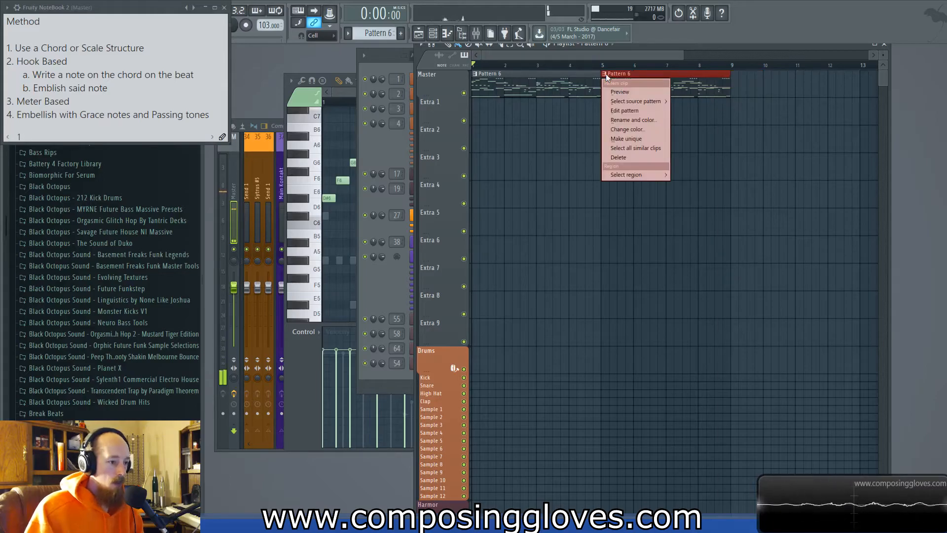
key(u)
Open the copied clip's piano roll and bring up the Lead channel's notes from bar 1 for editing.
double_click(668, 89)
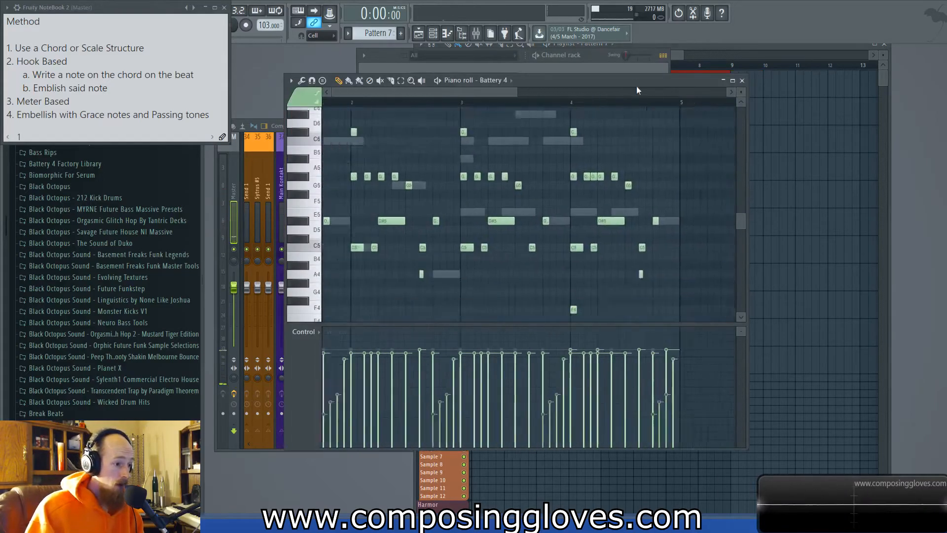
double_click(370, 207)
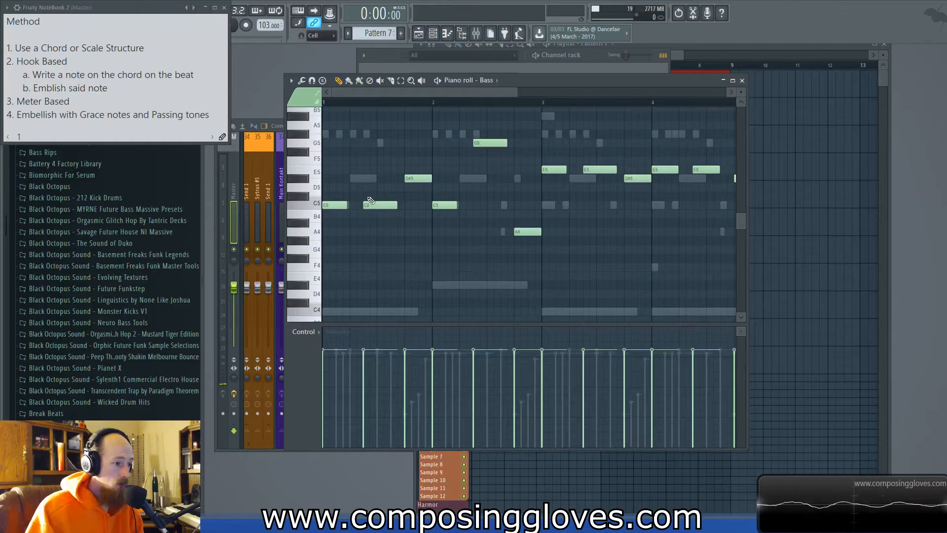
scroll(370, 200, up, 4)
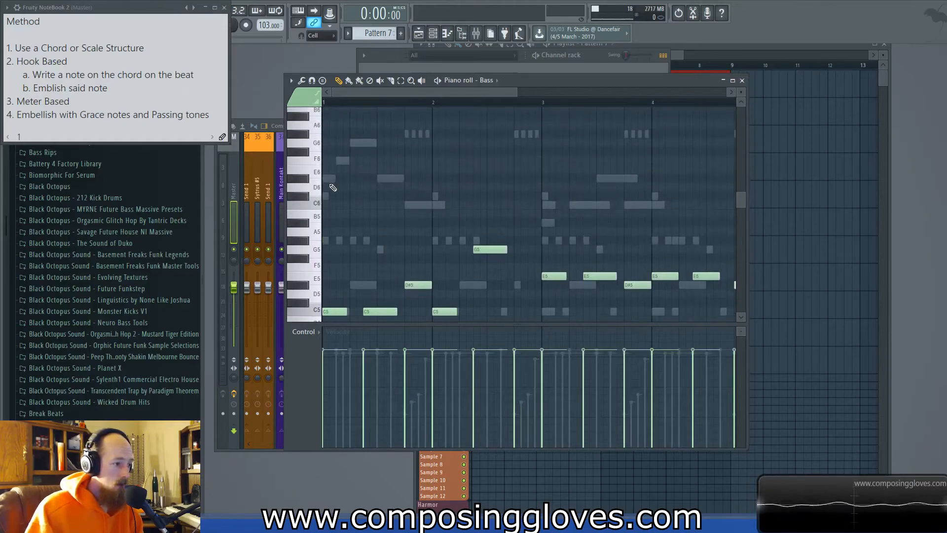
double_click(329, 179)
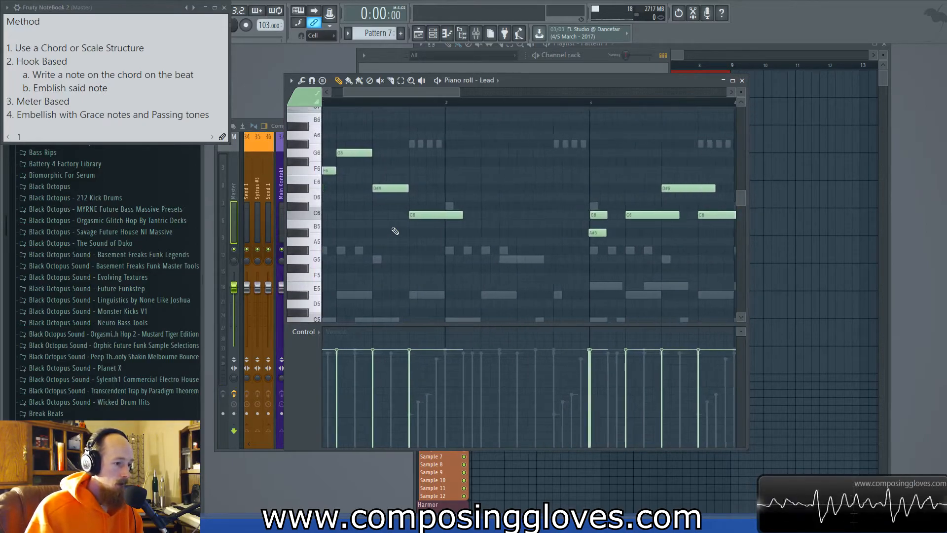
scroll(535, 264, up, 3)
scroll(373, 248, down, 1)
scroll(374, 241, down, 2)
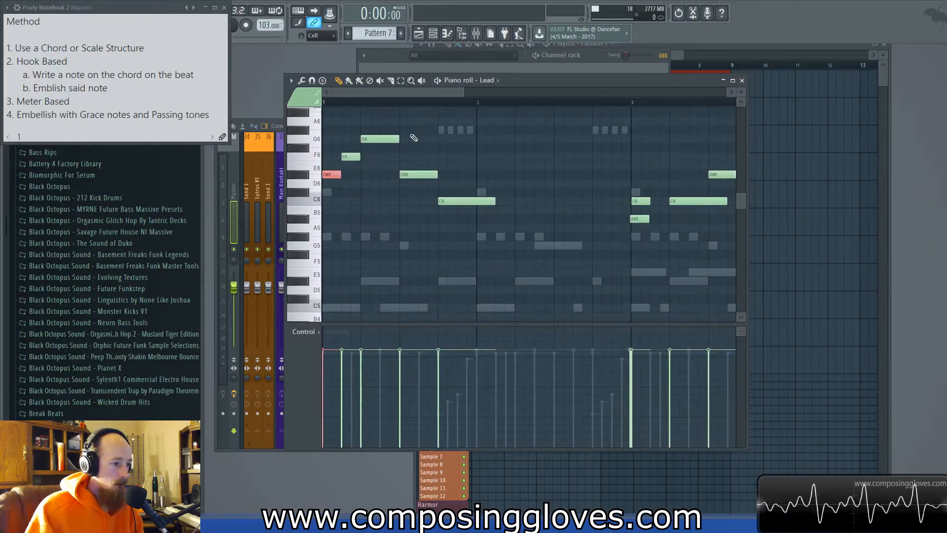
In bar 1 of the Lead, lower the G6 note to C6 and the F6 note to D6 during playback.
drag(375, 137, 370, 208)
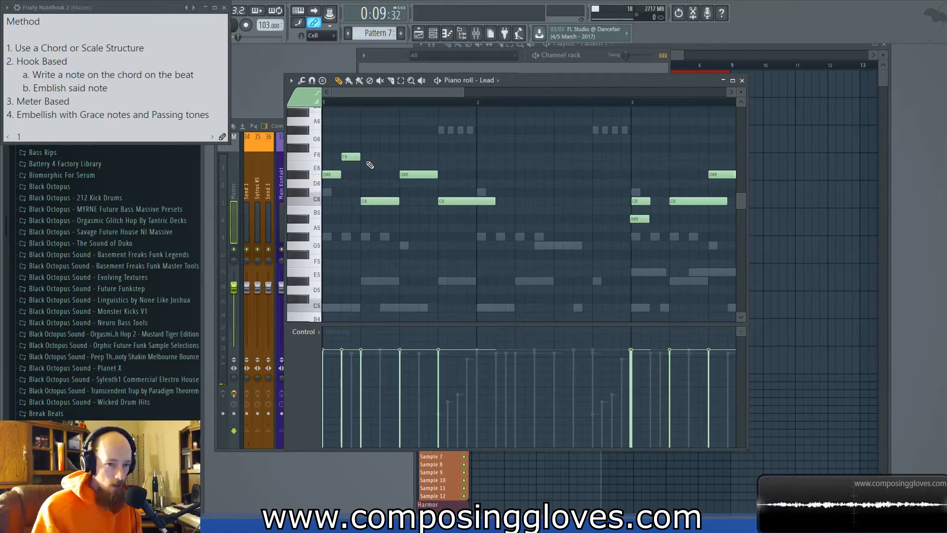
key(space)
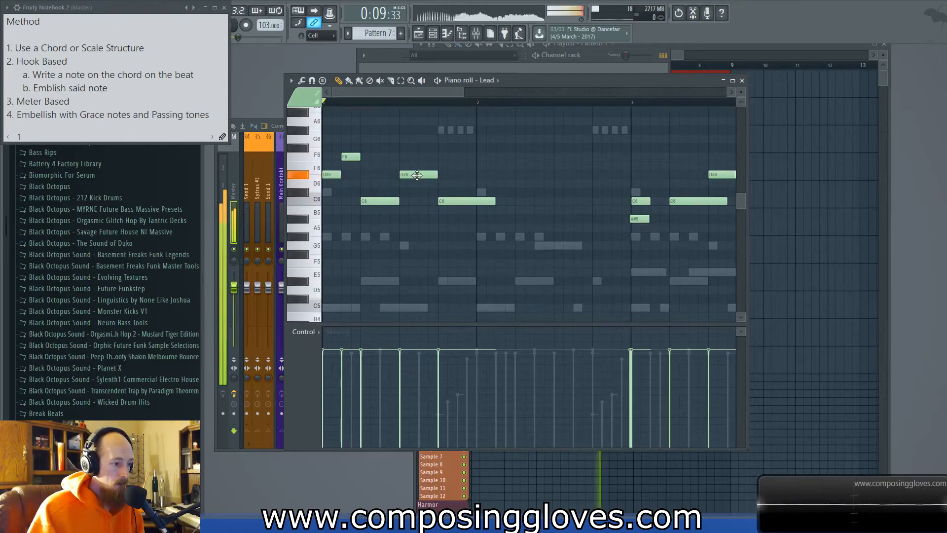
drag(351, 157, 350, 184)
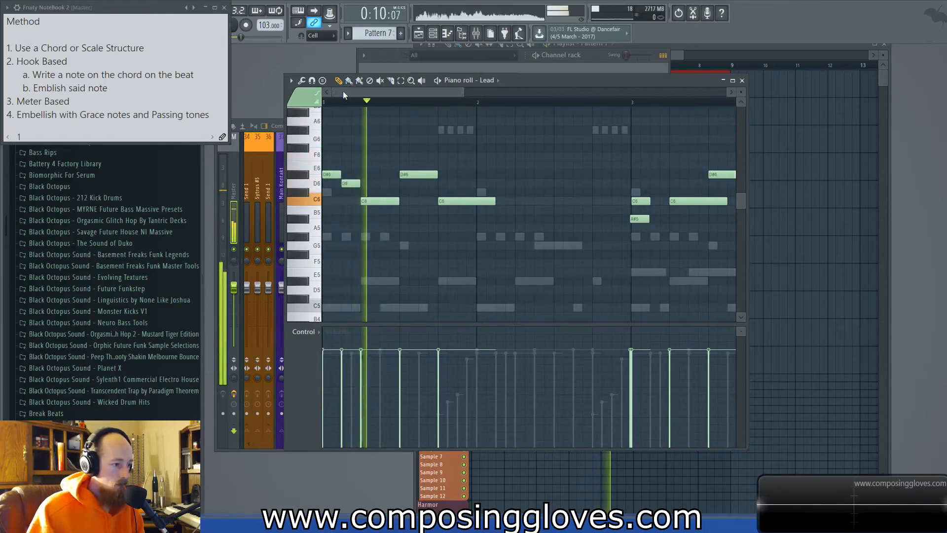
In bar 3 of the Lead, raise the A#5 note to D6 and lower the D#6 note to G5.
drag(440, 182, 249, 171)
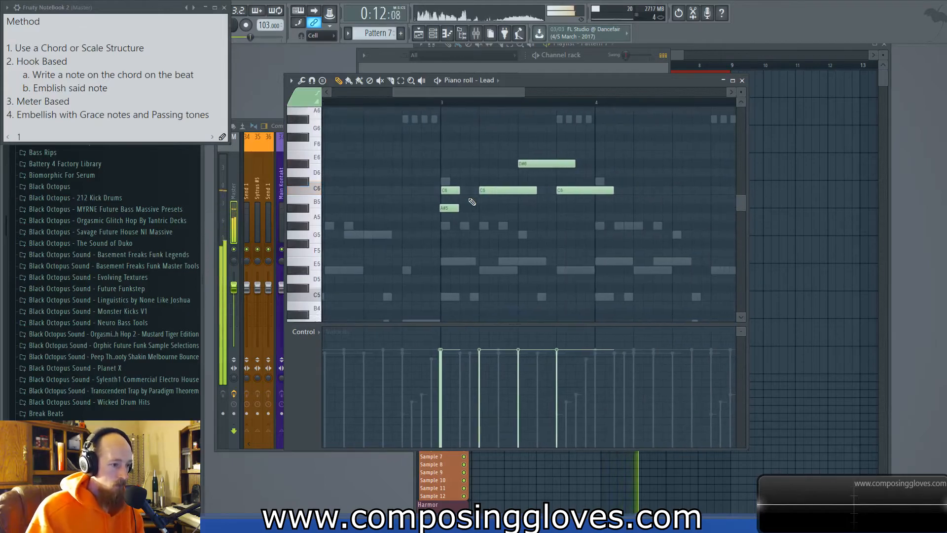
drag(449, 208, 449, 171)
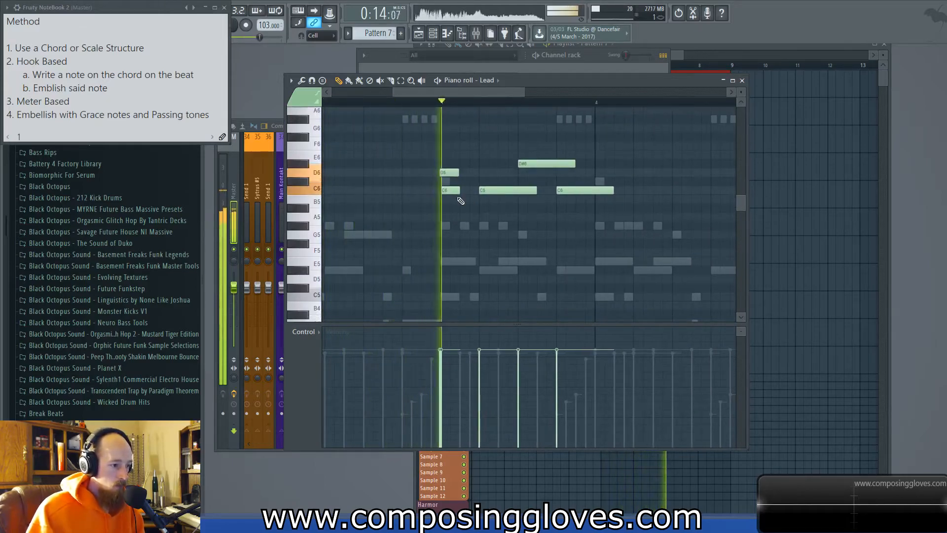
key(space)
drag(543, 173, 535, 237)
Play the edited Lead line and listen to the two patterns in sequence in the playlist.
key(space)
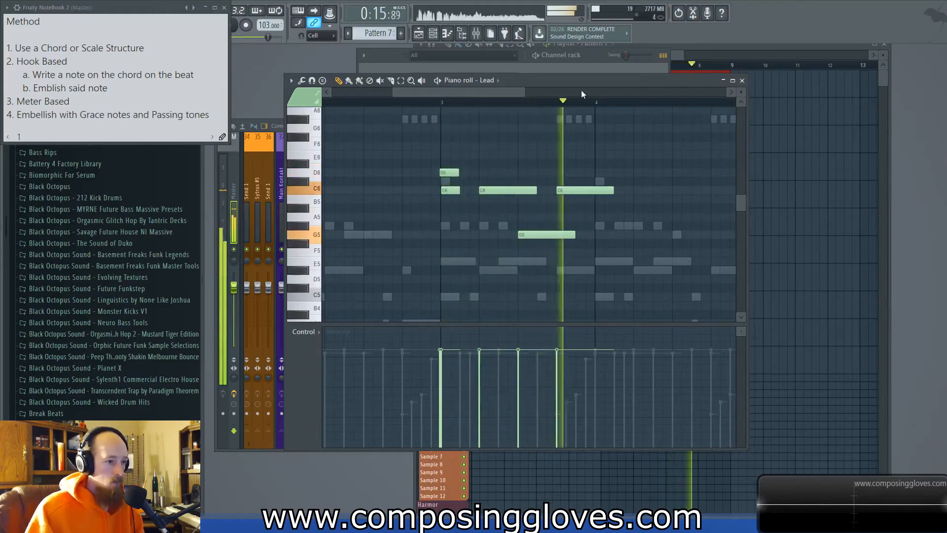
click(679, 50)
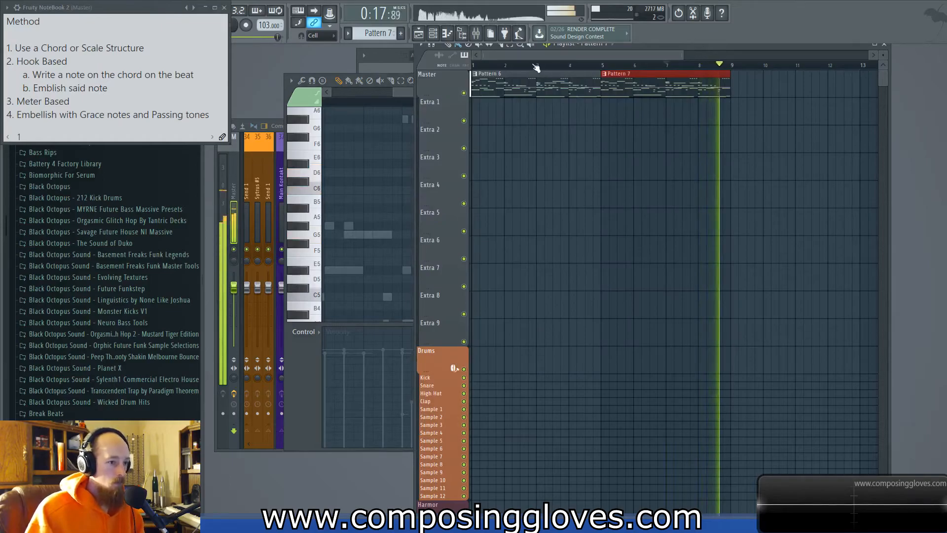
key(space)
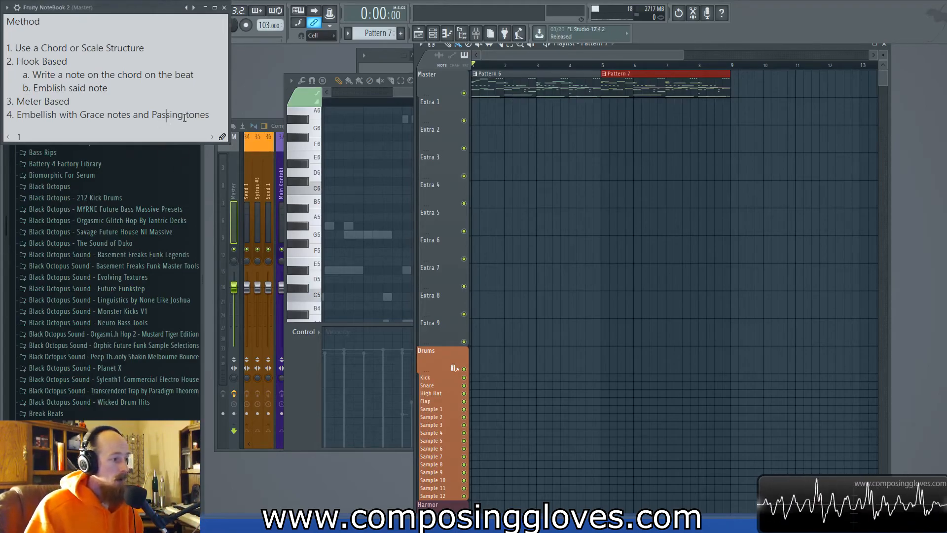
Review the notebook's method, from using a chord or scale structure to embellishing with grace notes and passing tones.
drag(178, 115, 15, 47)
click(76, 74)
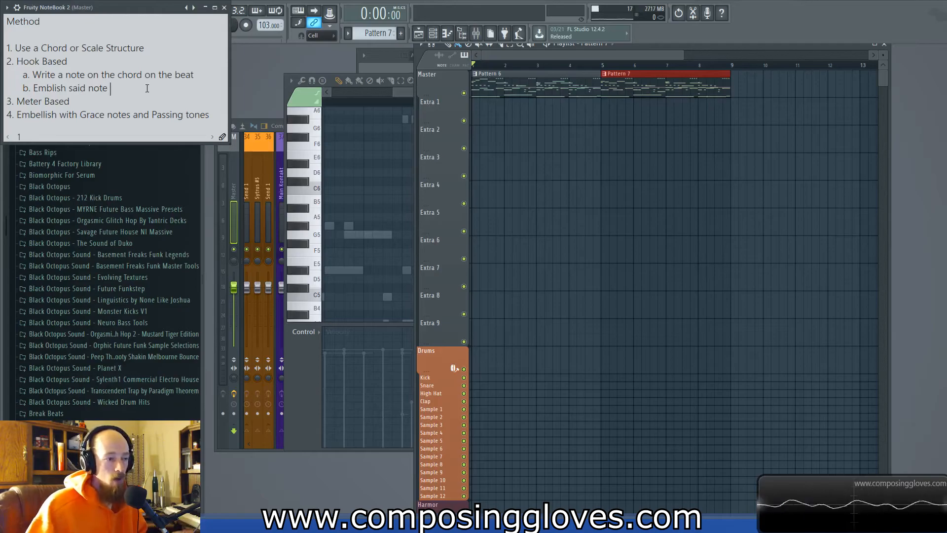
drag(552, 66, 368, 80)
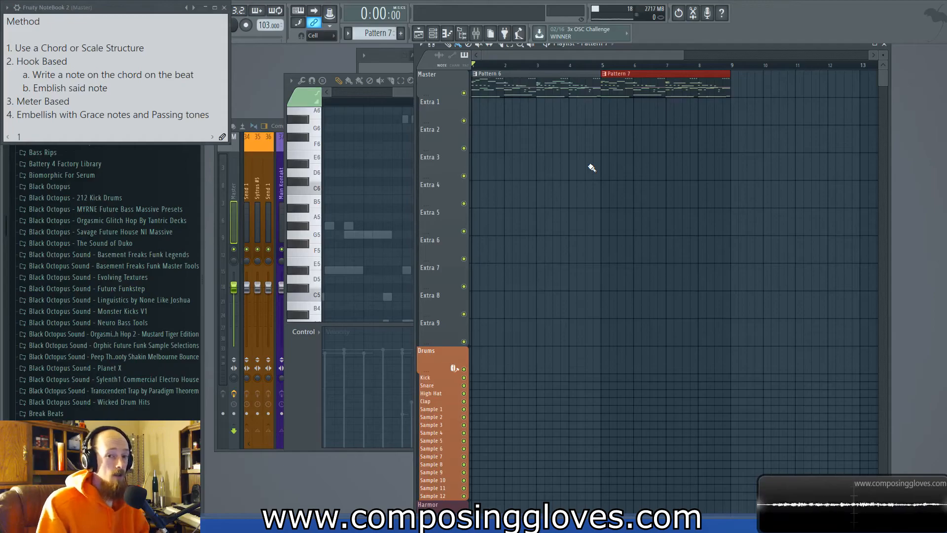
Play the two patterns again while viewing Pattern 6's Battery 4 notes and the playlist, and bring up the channel rack.
key(space)
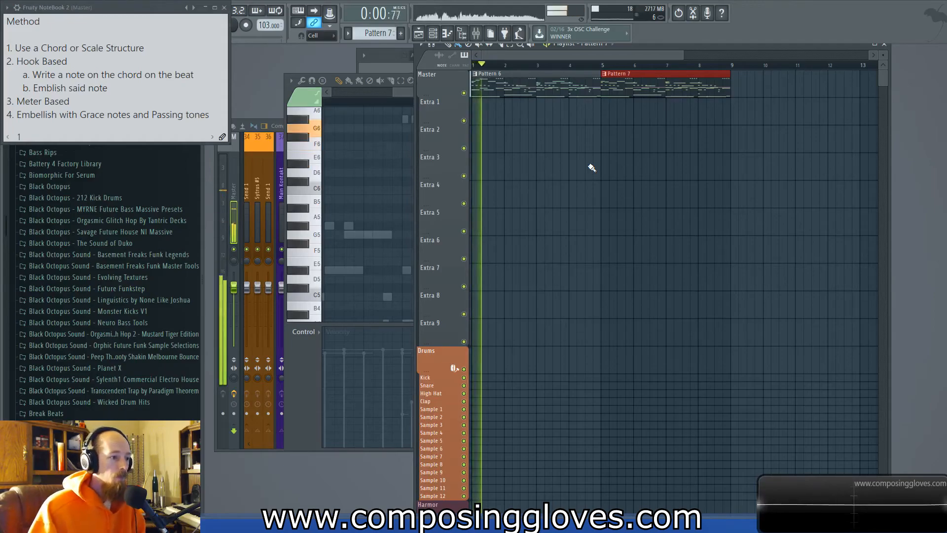
double_click(509, 89)
scroll(471, 190, down, 2)
scroll(472, 190, down, 1)
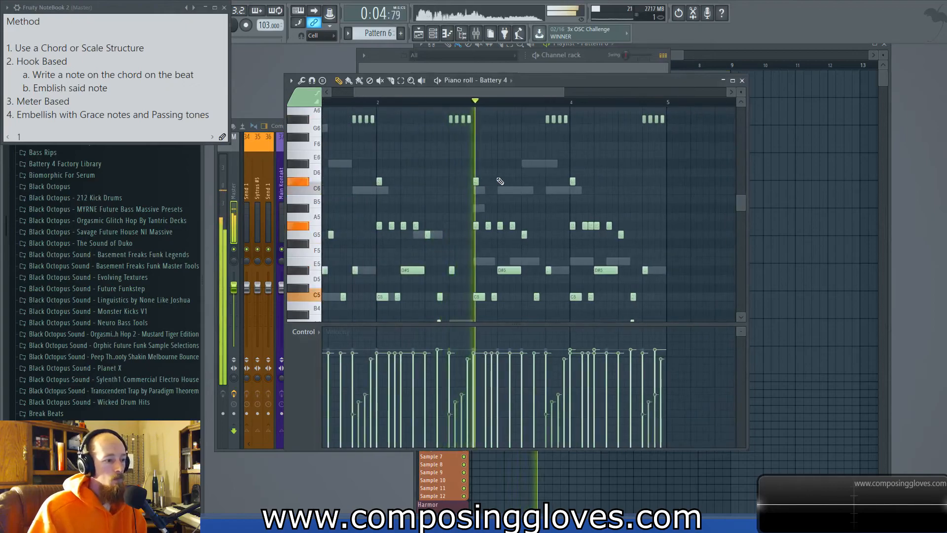
click(676, 57)
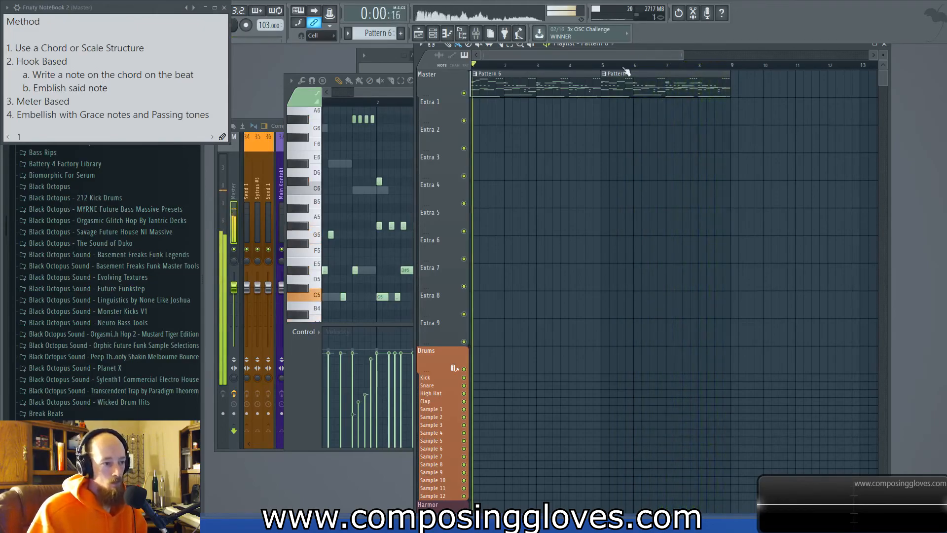
key(space)
key(F6)
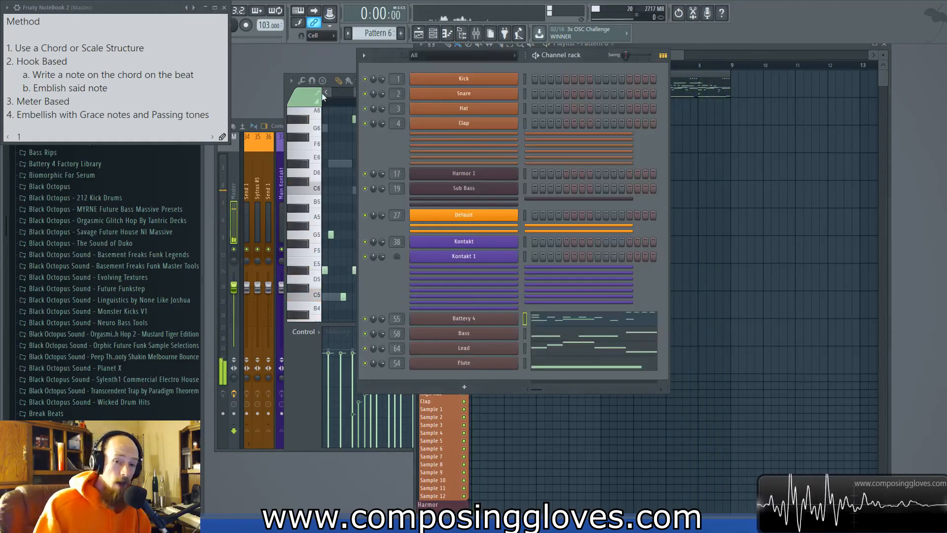